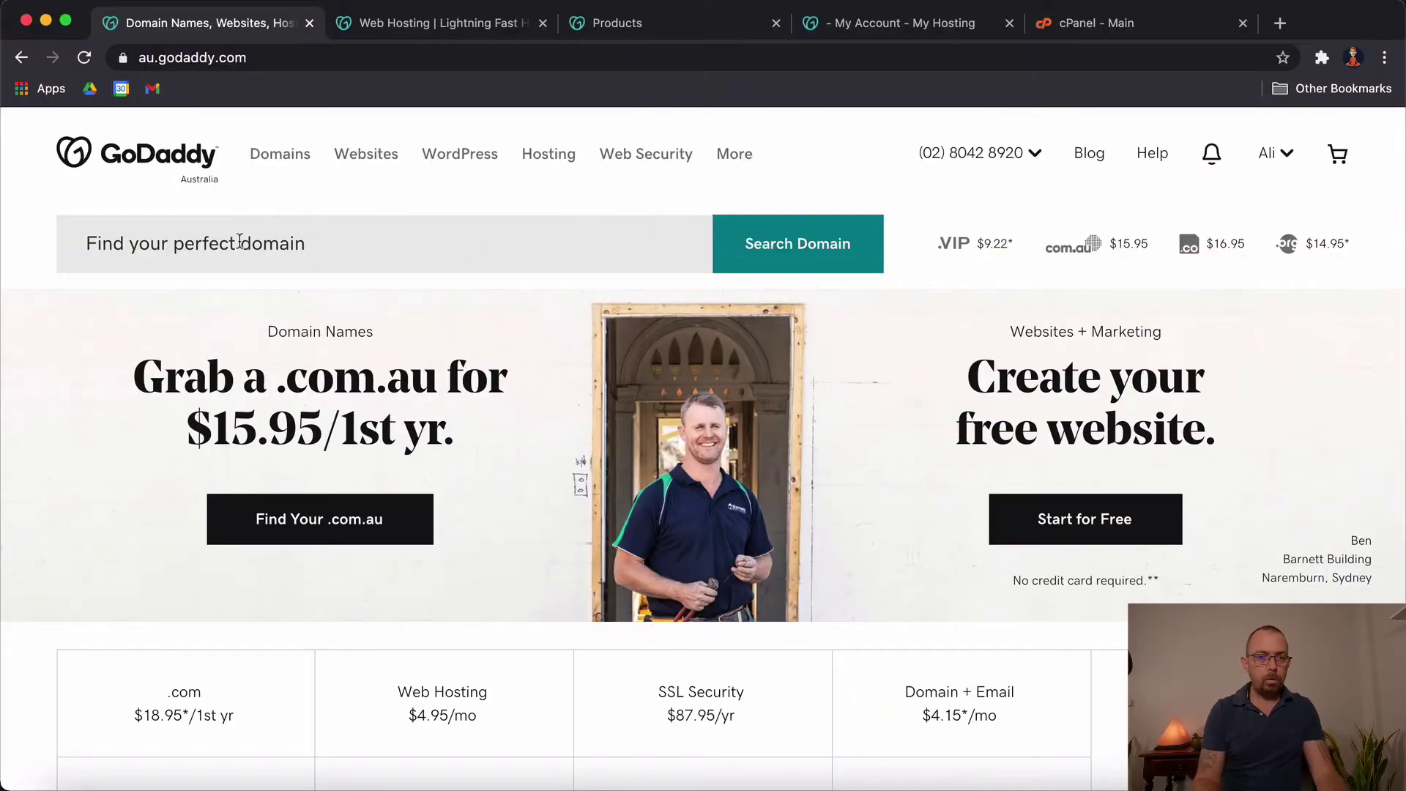
# Step: Reveal the site's full https address and look at the WordPress product menu
pyautogui.click(263, 58)
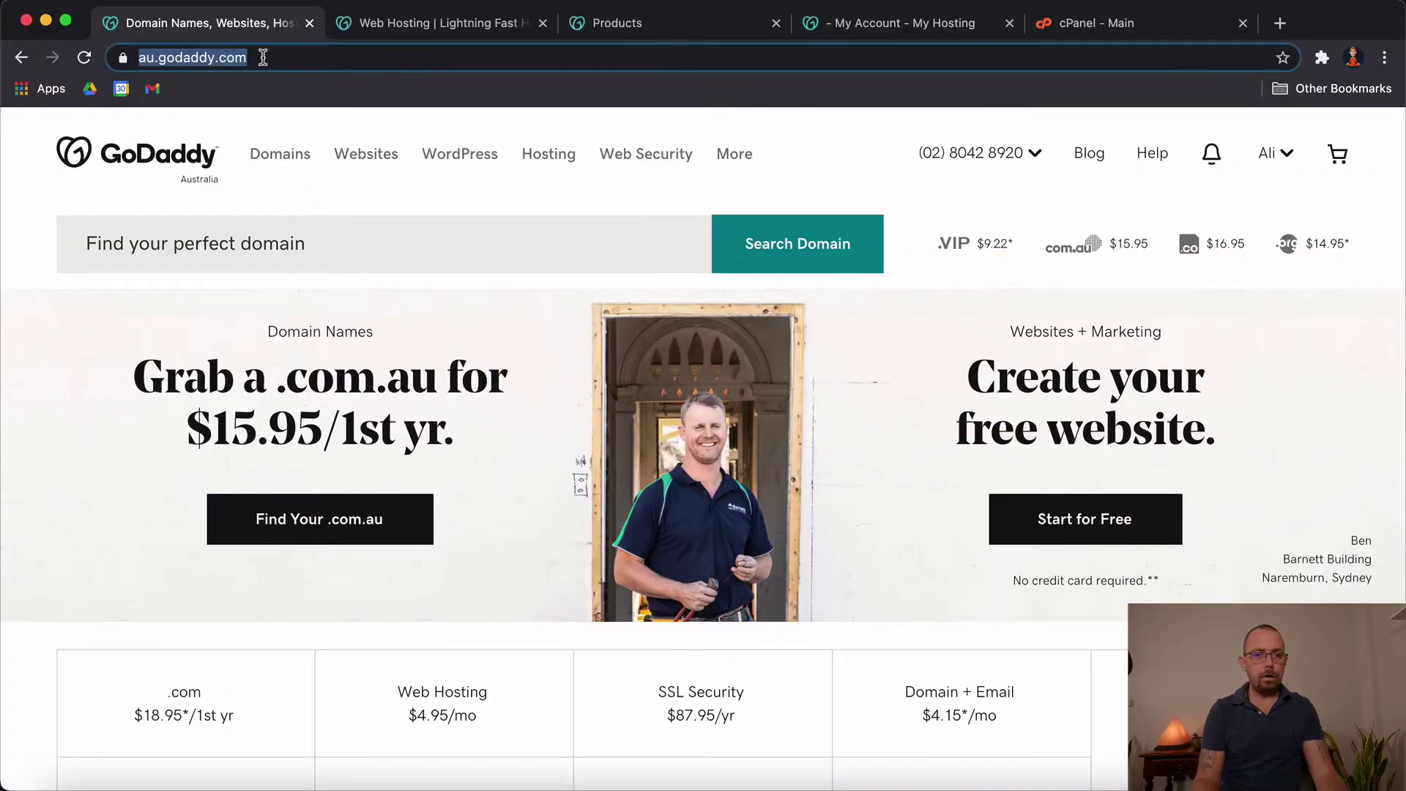
pyautogui.click(314, 65)
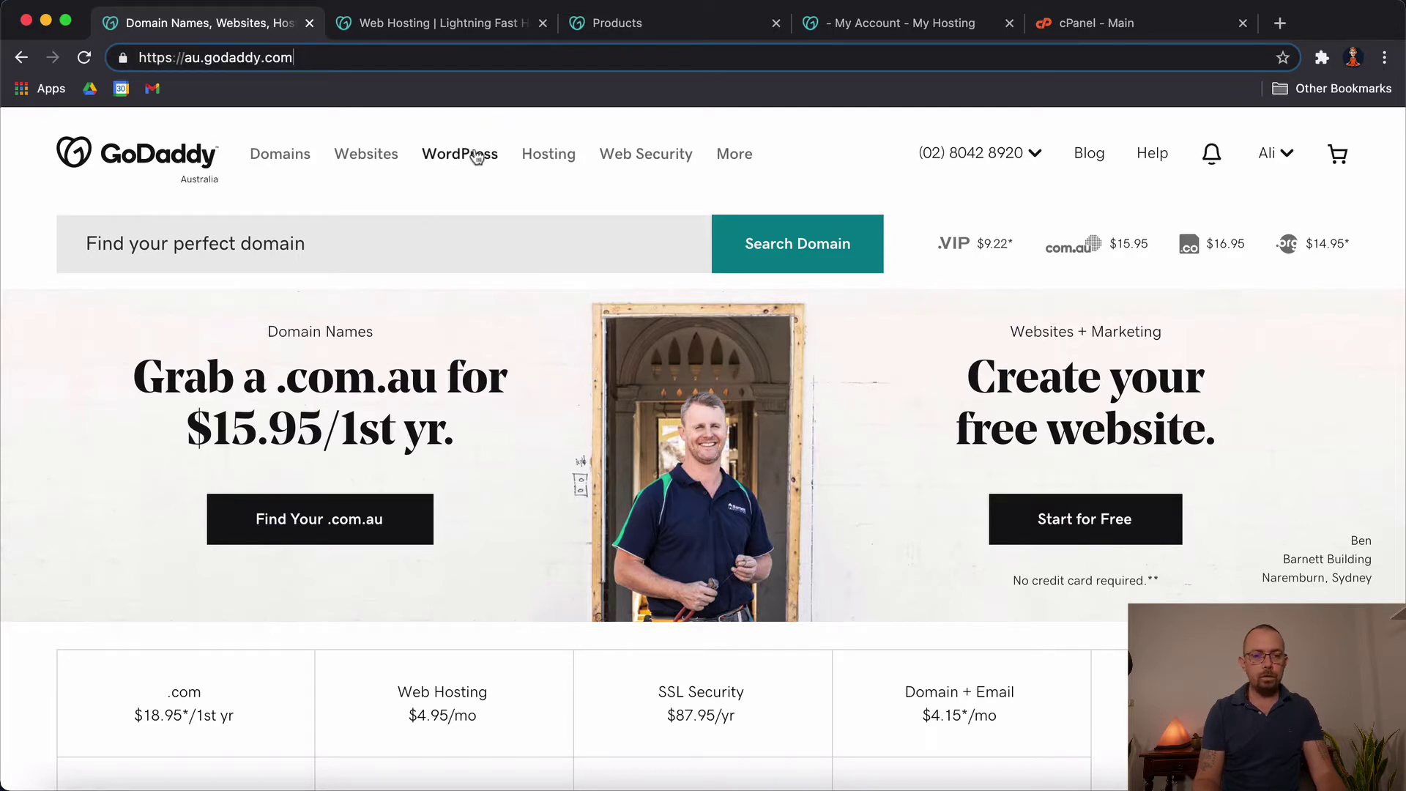
pyautogui.click(559, 163)
pyautogui.moveTo(460, 158)
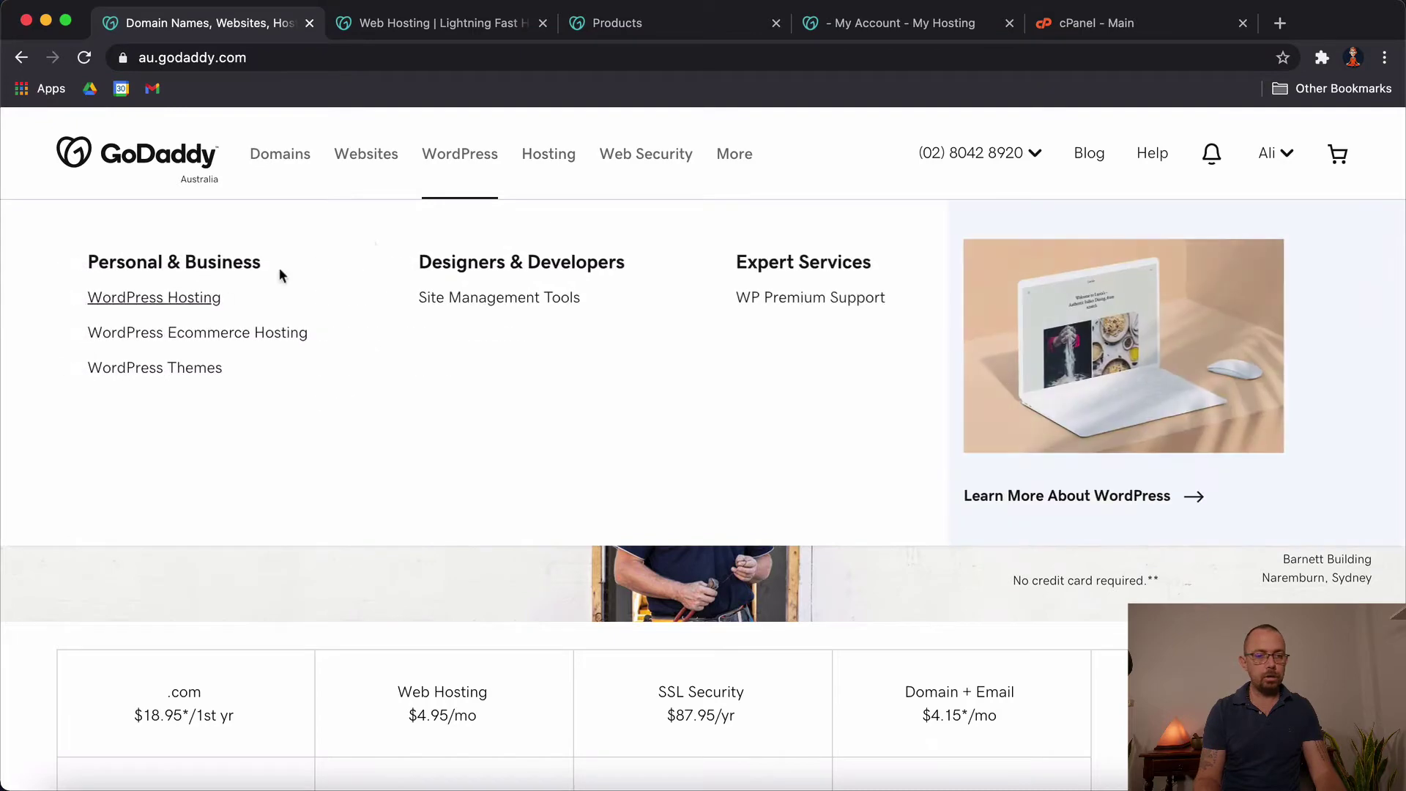
pyautogui.moveTo(555, 163)
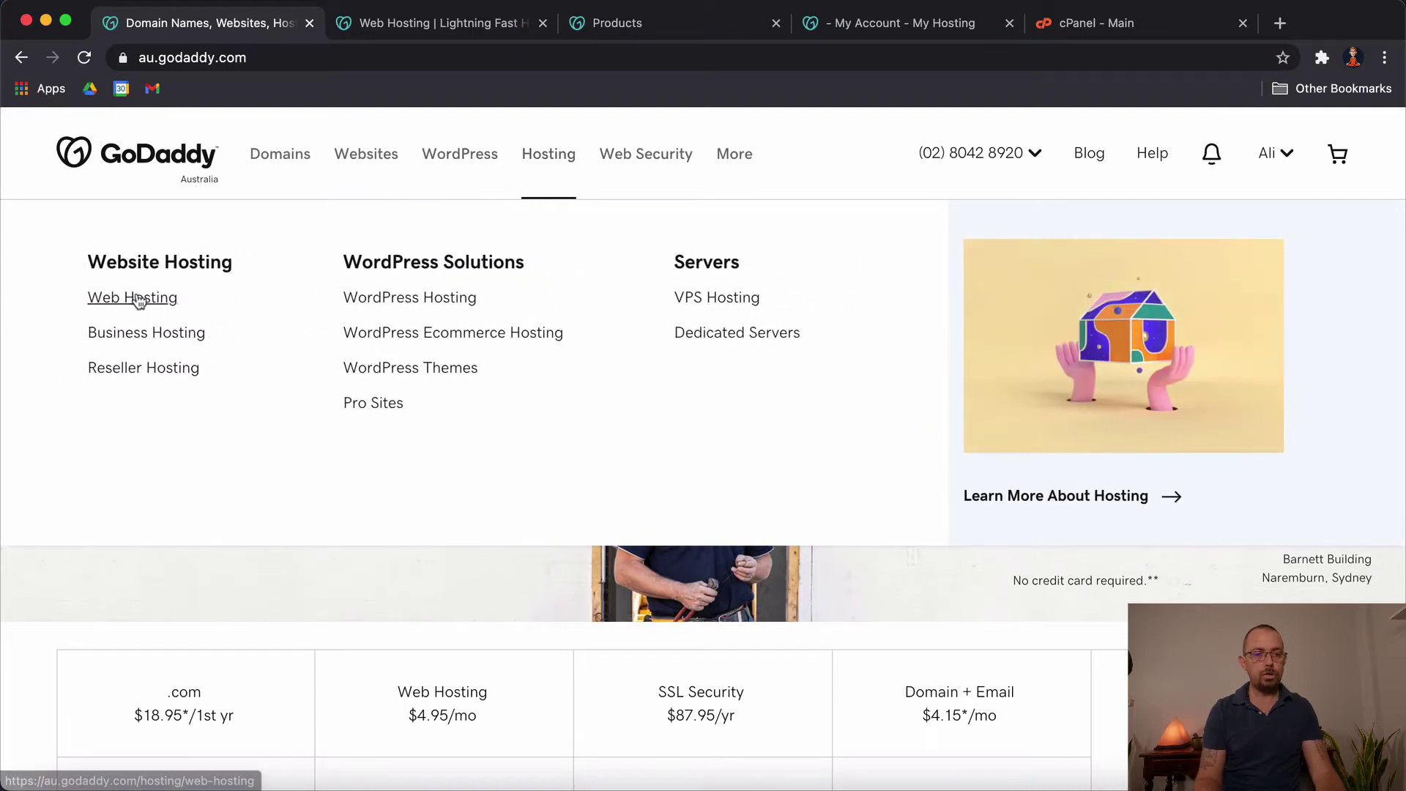
# Step: Go to the Web Hosting tab and scroll past the Economy, Deluxe, Ultimate and Maximum plans to the footer
pyautogui.click(419, 28)
pyautogui.scroll(-6, 432, 373)
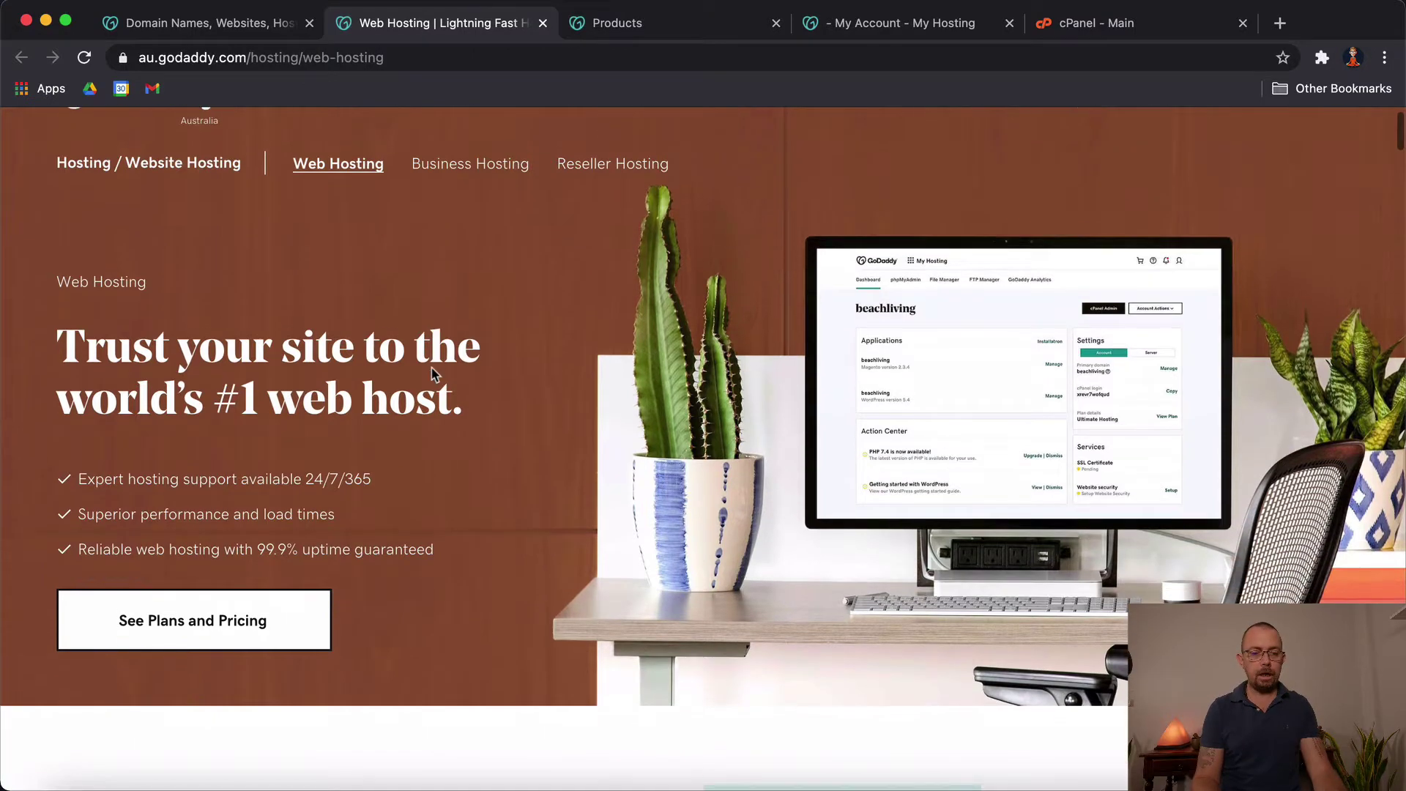
pyautogui.scroll(-3, 432, 374)
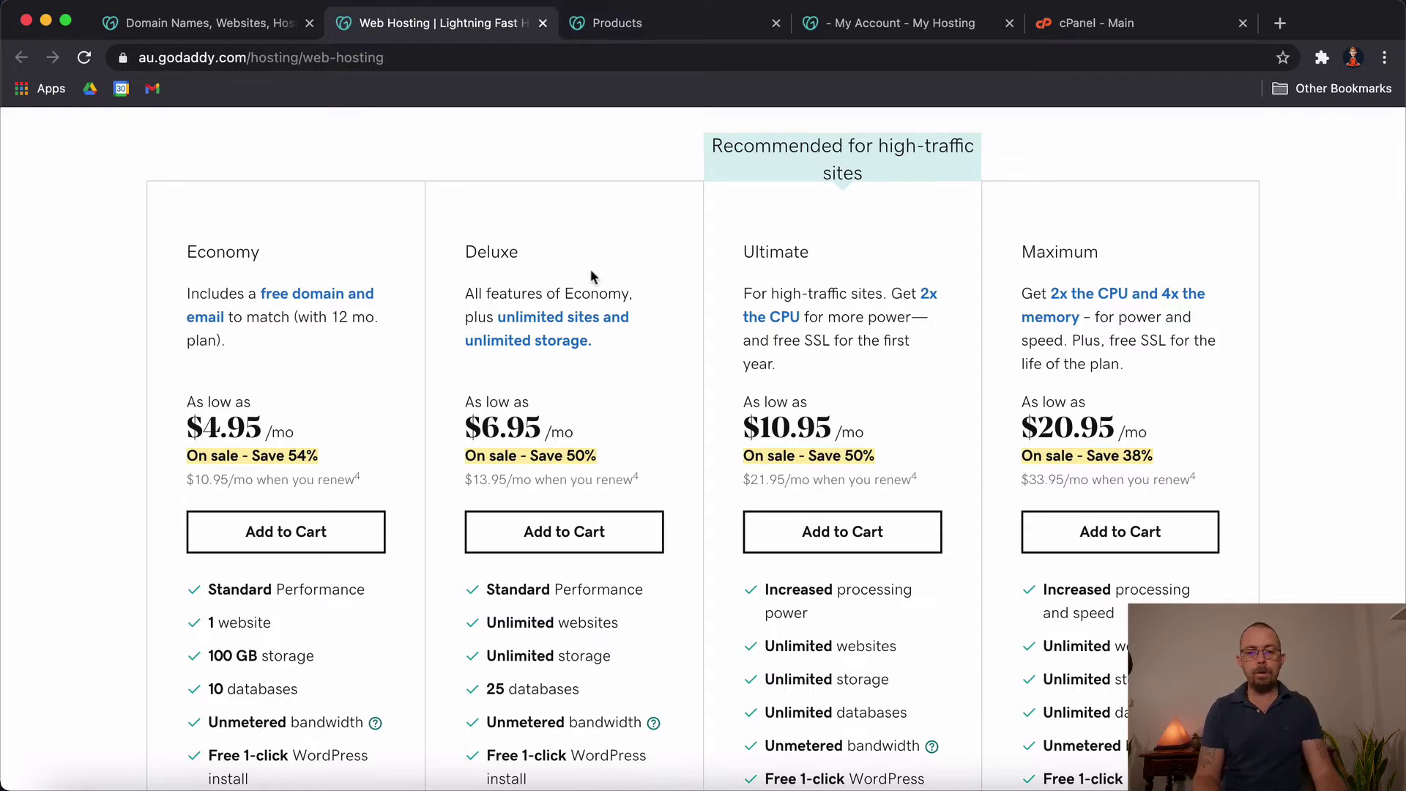
pyautogui.scroll(1, 291, 147)
pyautogui.scroll(-20, 505, 340)
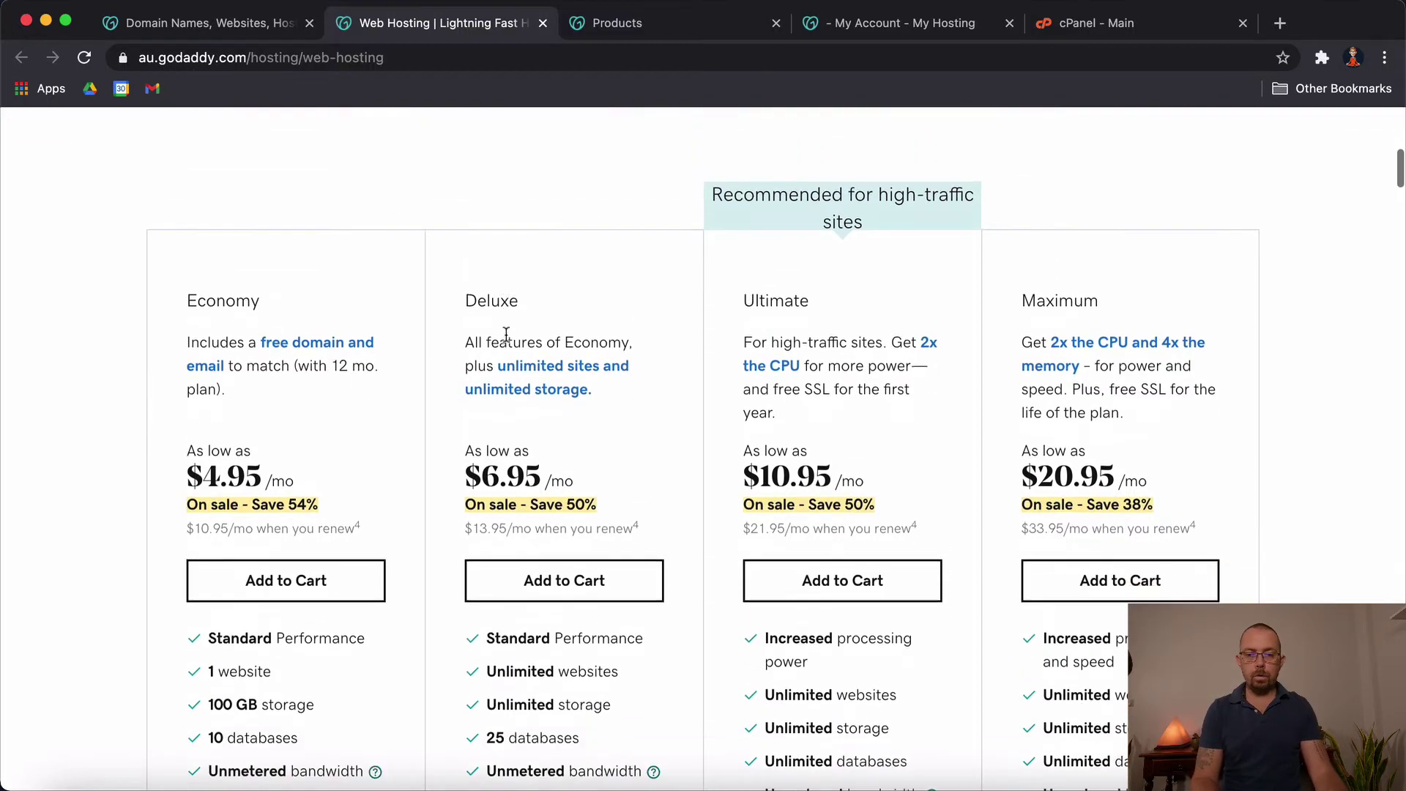
pyautogui.scroll(-5, 505, 341)
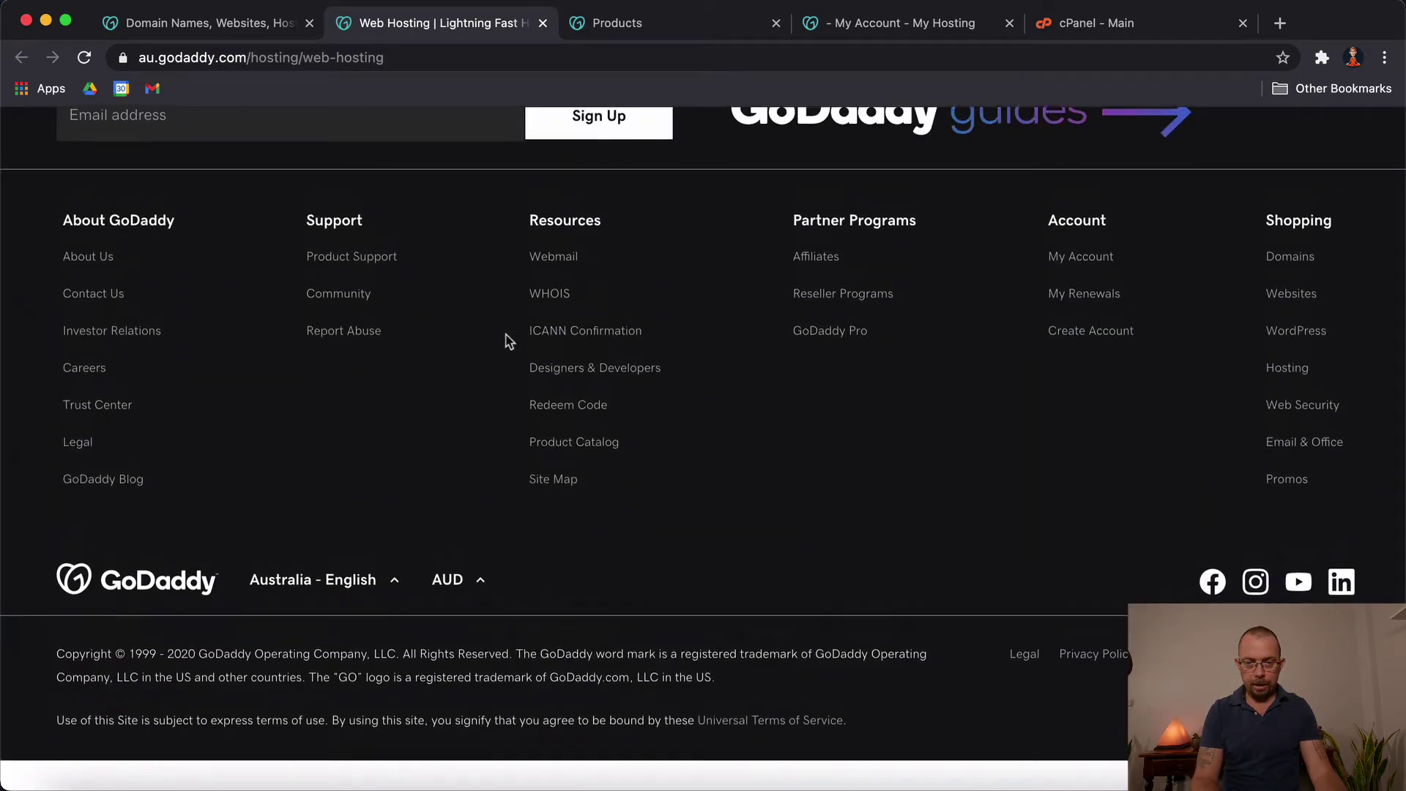
# Step: Set the footer currency to USD $ and the country/region to United States - English
pyautogui.click(332, 621)
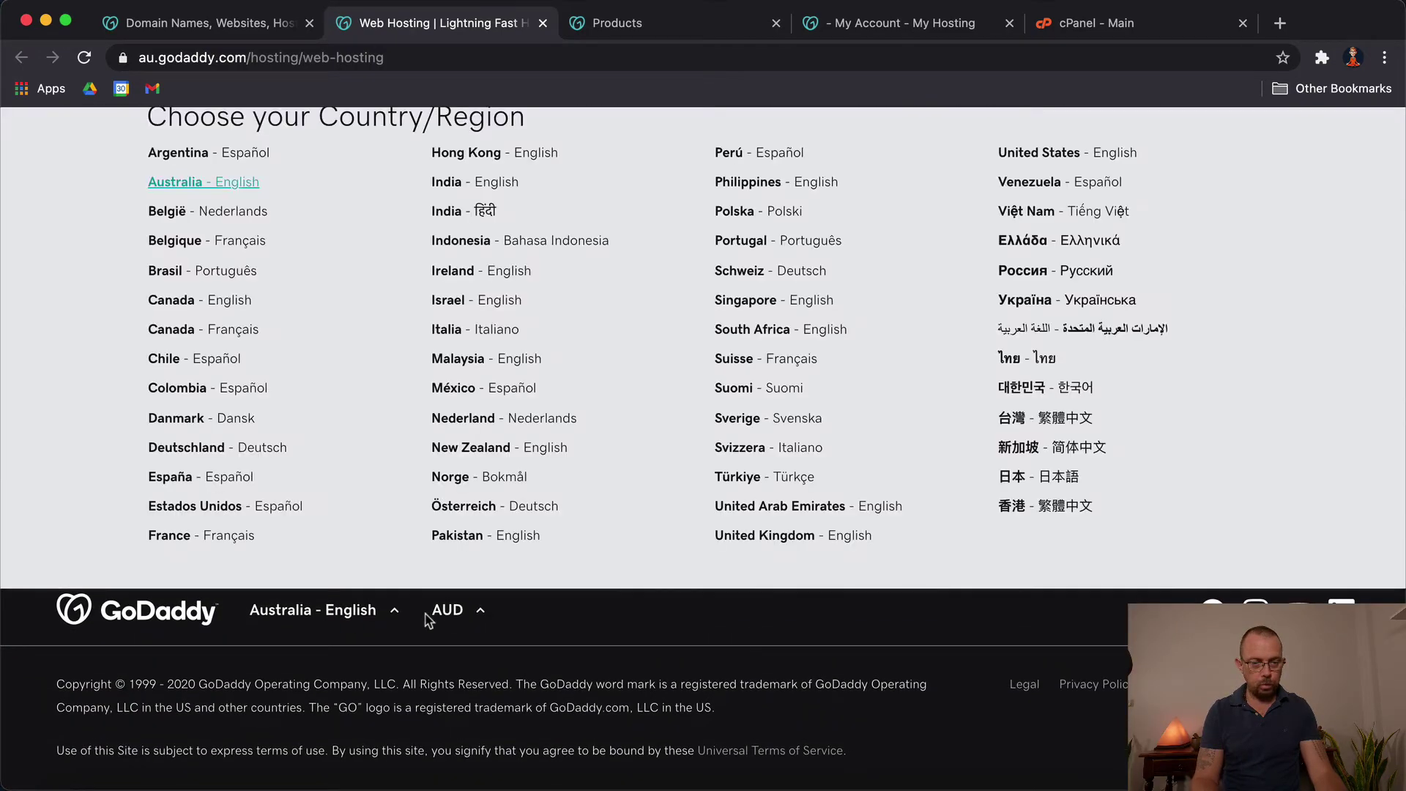
pyautogui.click(454, 618)
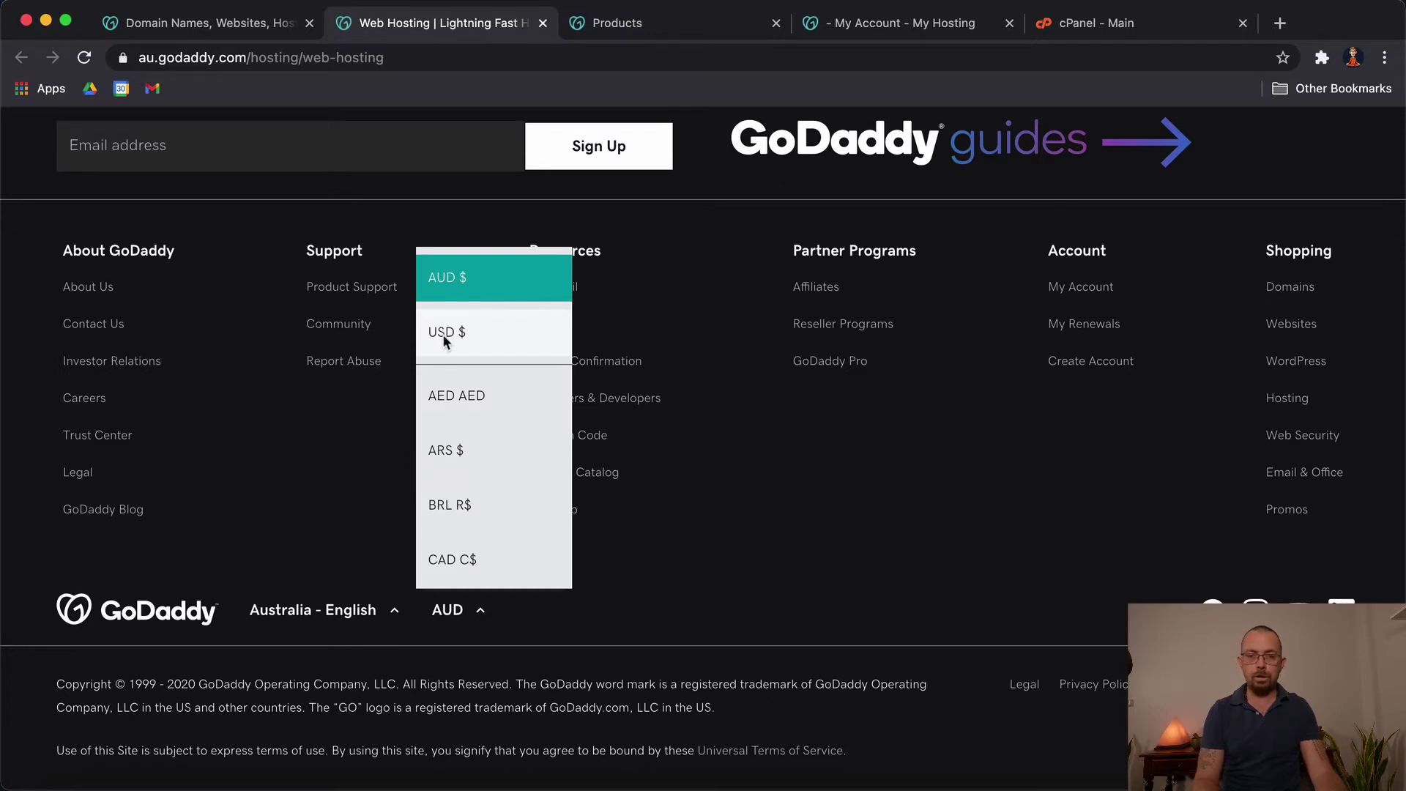
pyautogui.click(443, 334)
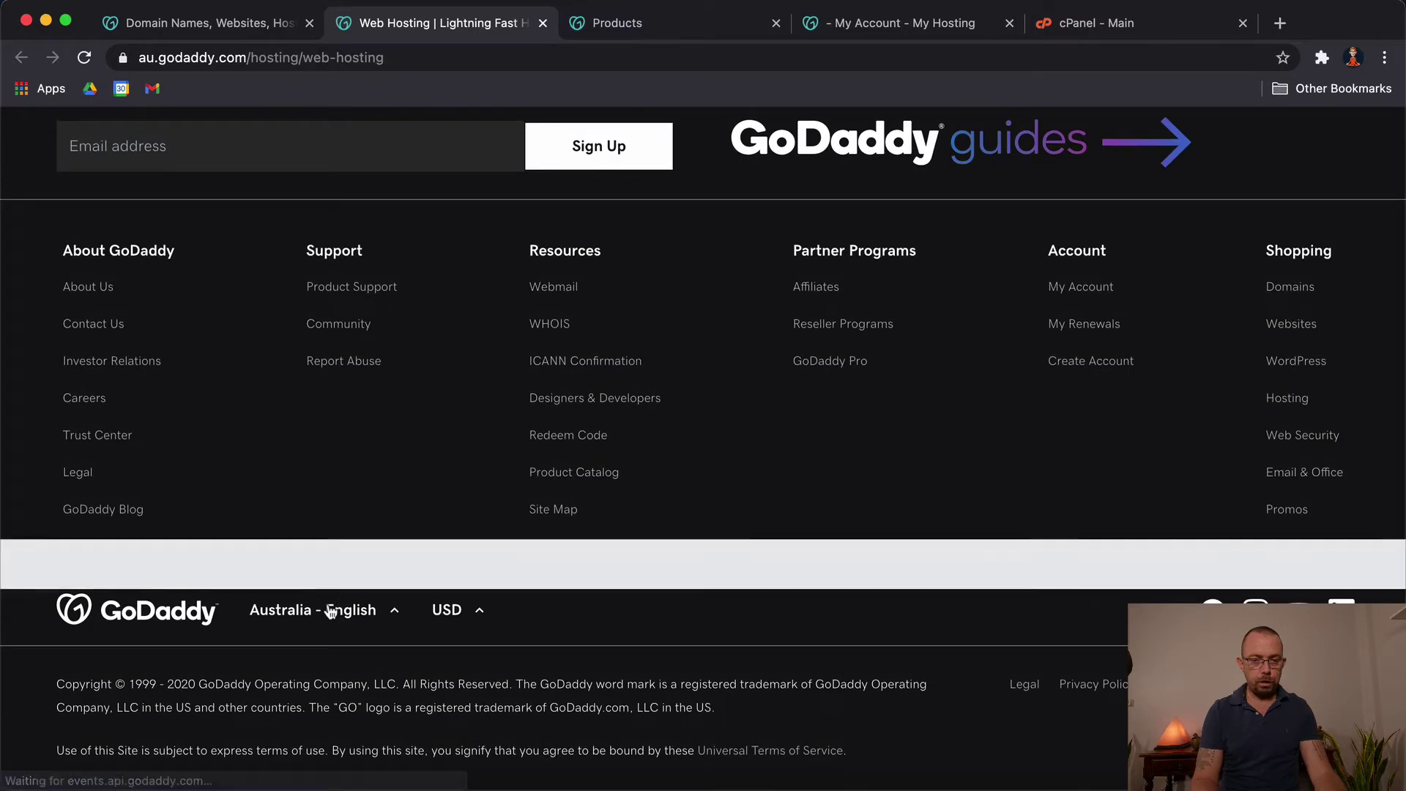
pyautogui.click(331, 611)
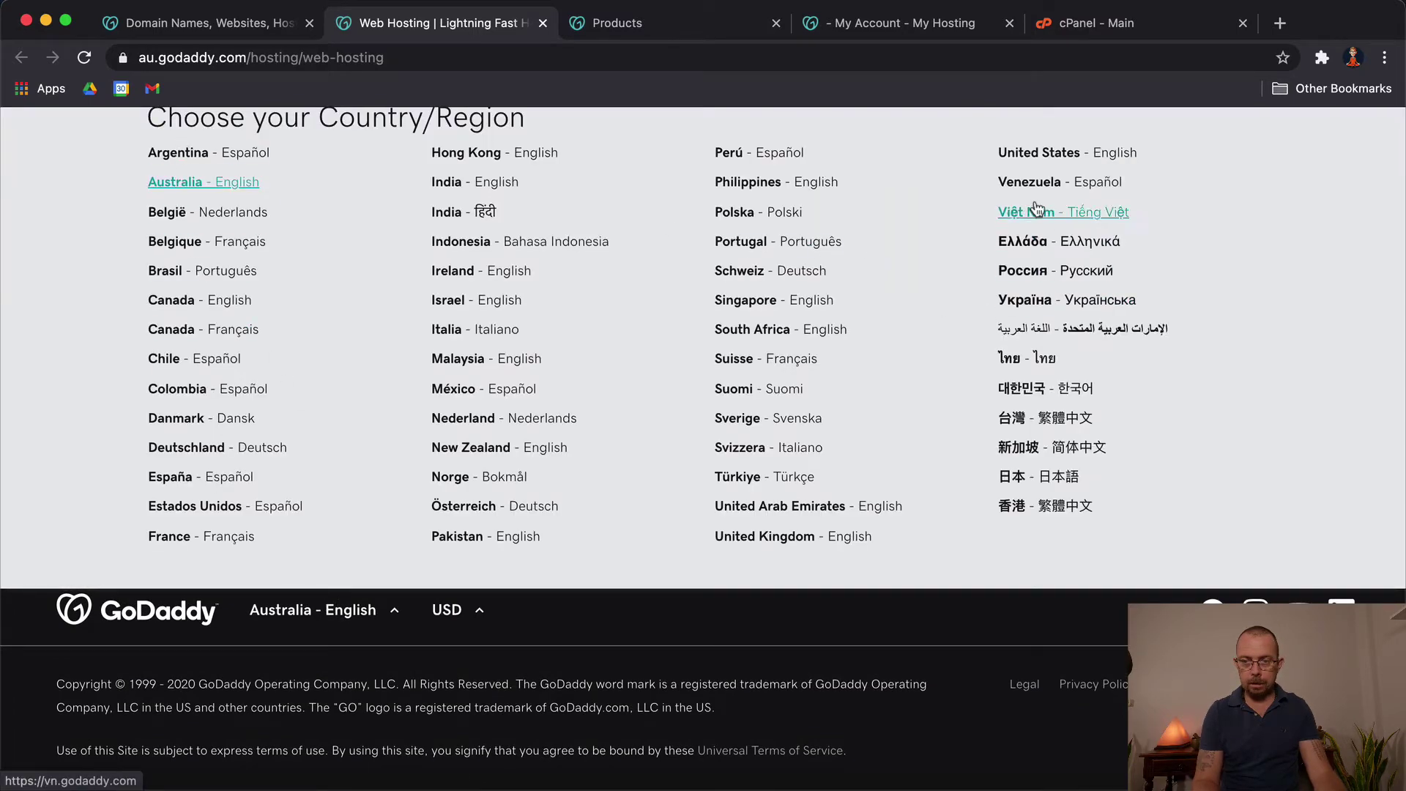
pyautogui.click(1057, 162)
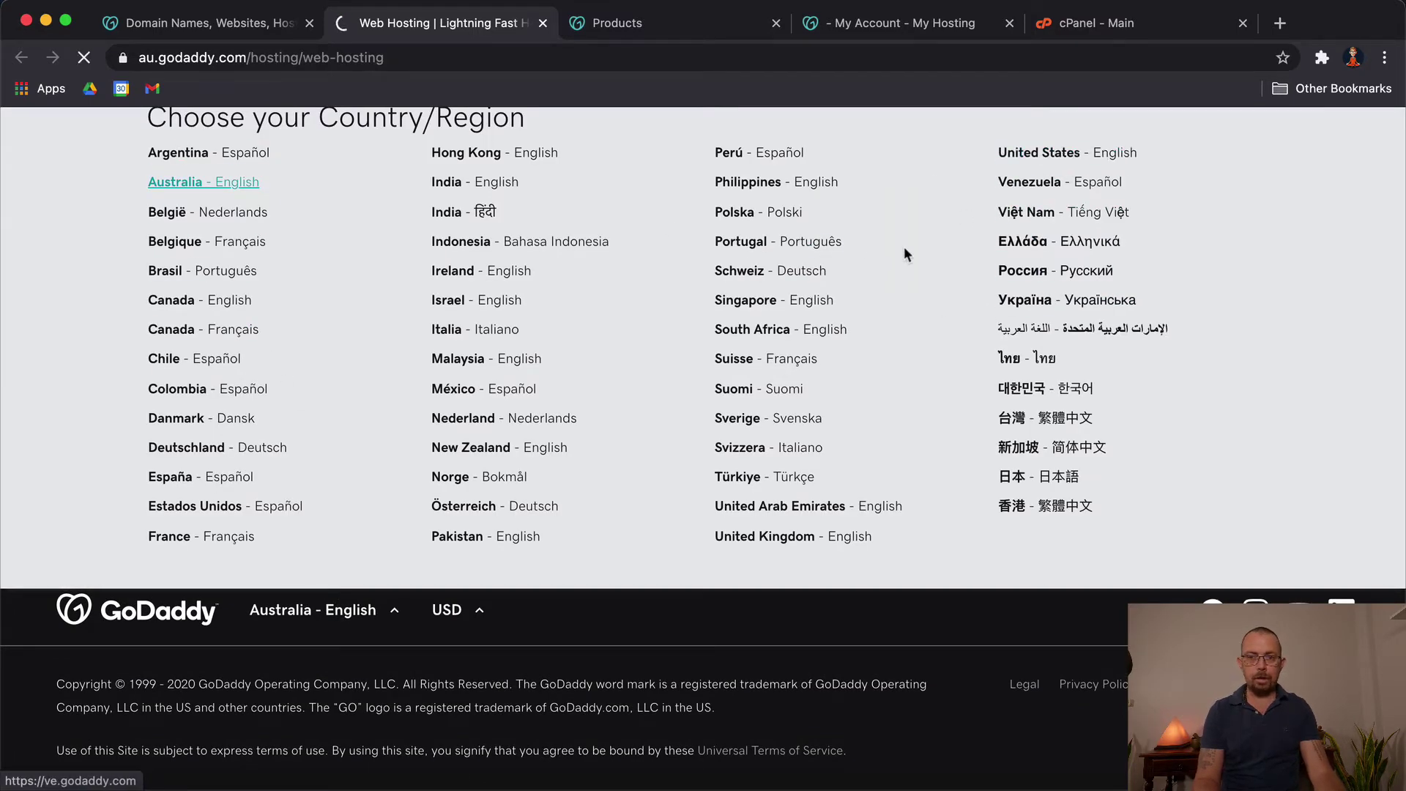
pyautogui.scroll(-10, 577, 653)
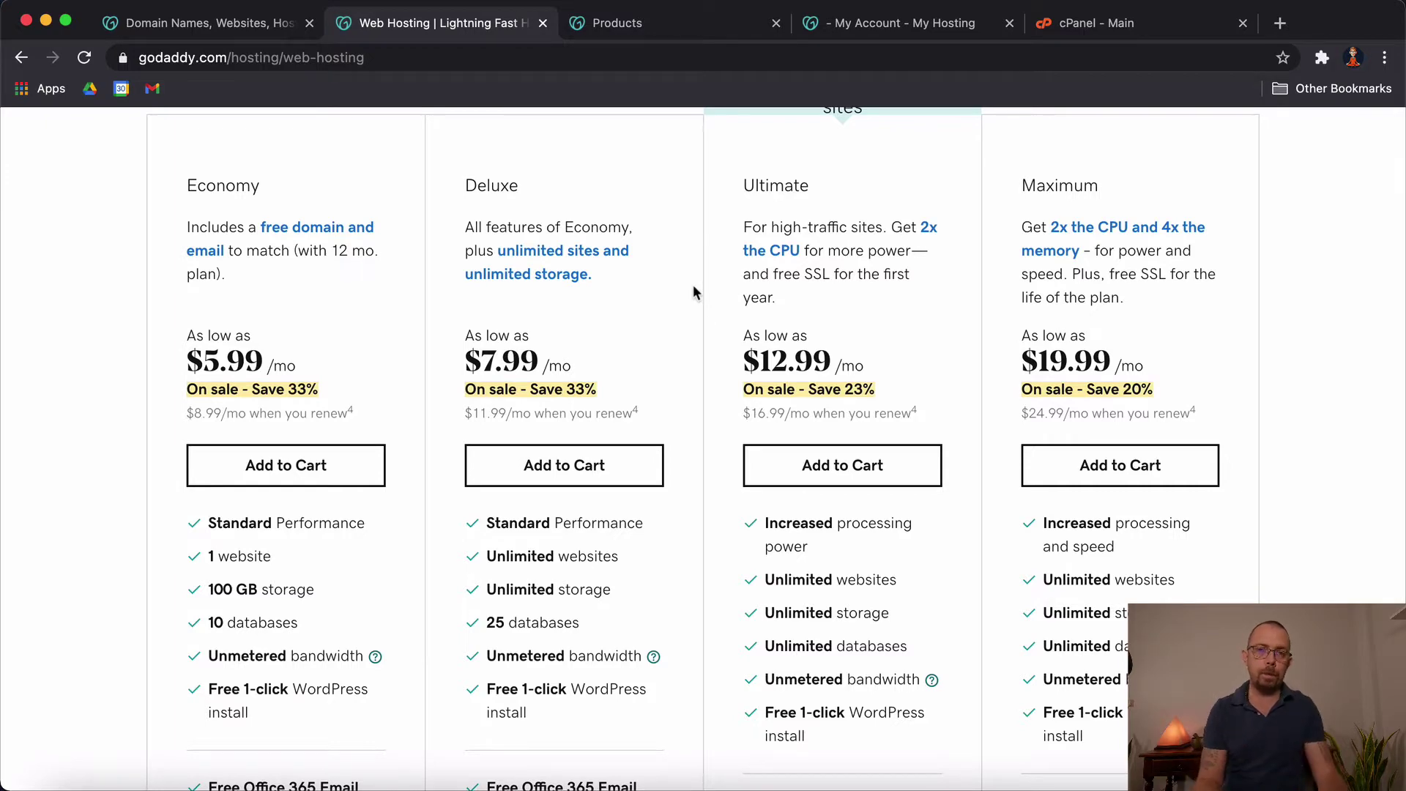
# Step: Scroll through the plan features, highlighting the Deluxe plan's unlimited websites
pyautogui.scroll(3, 693, 324)
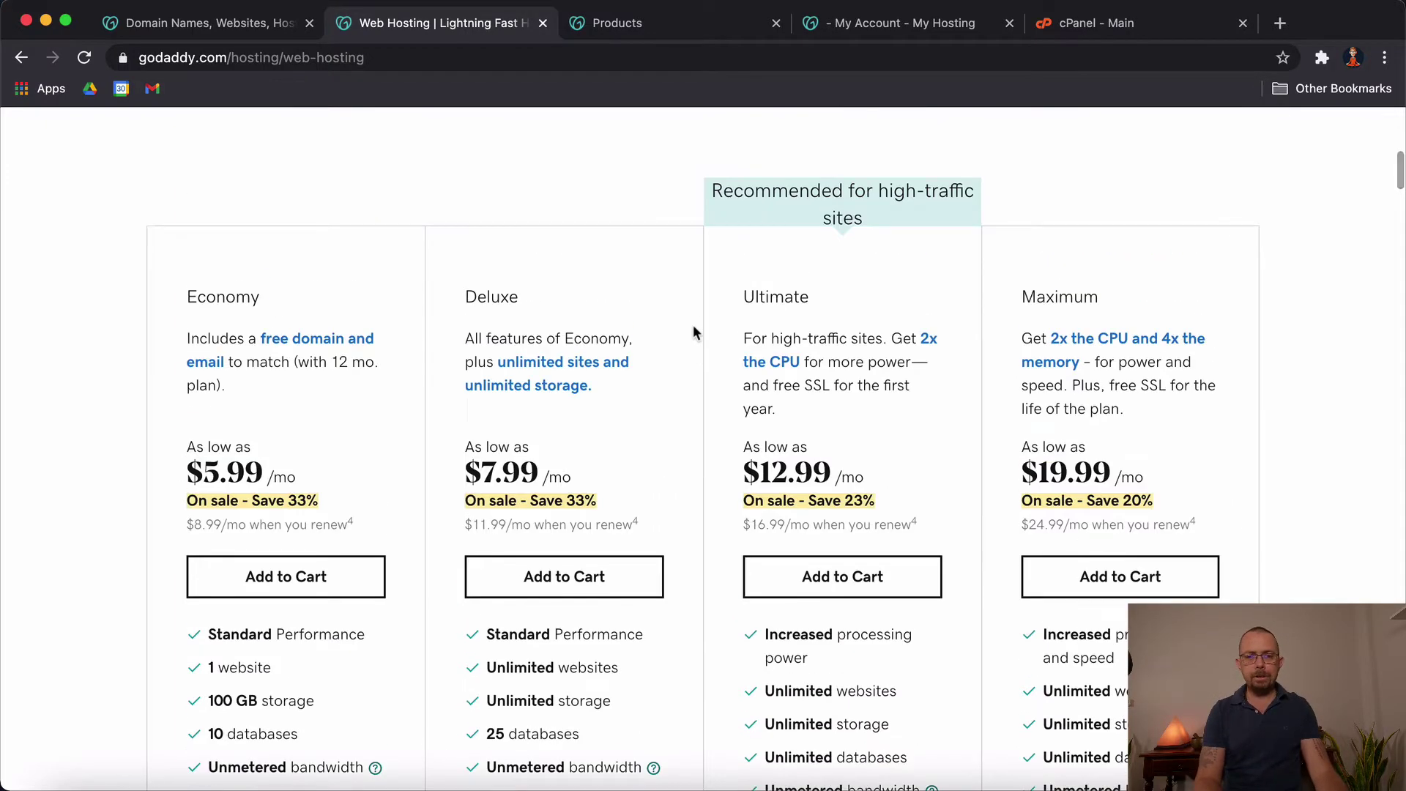
pyautogui.scroll(-2, 692, 328)
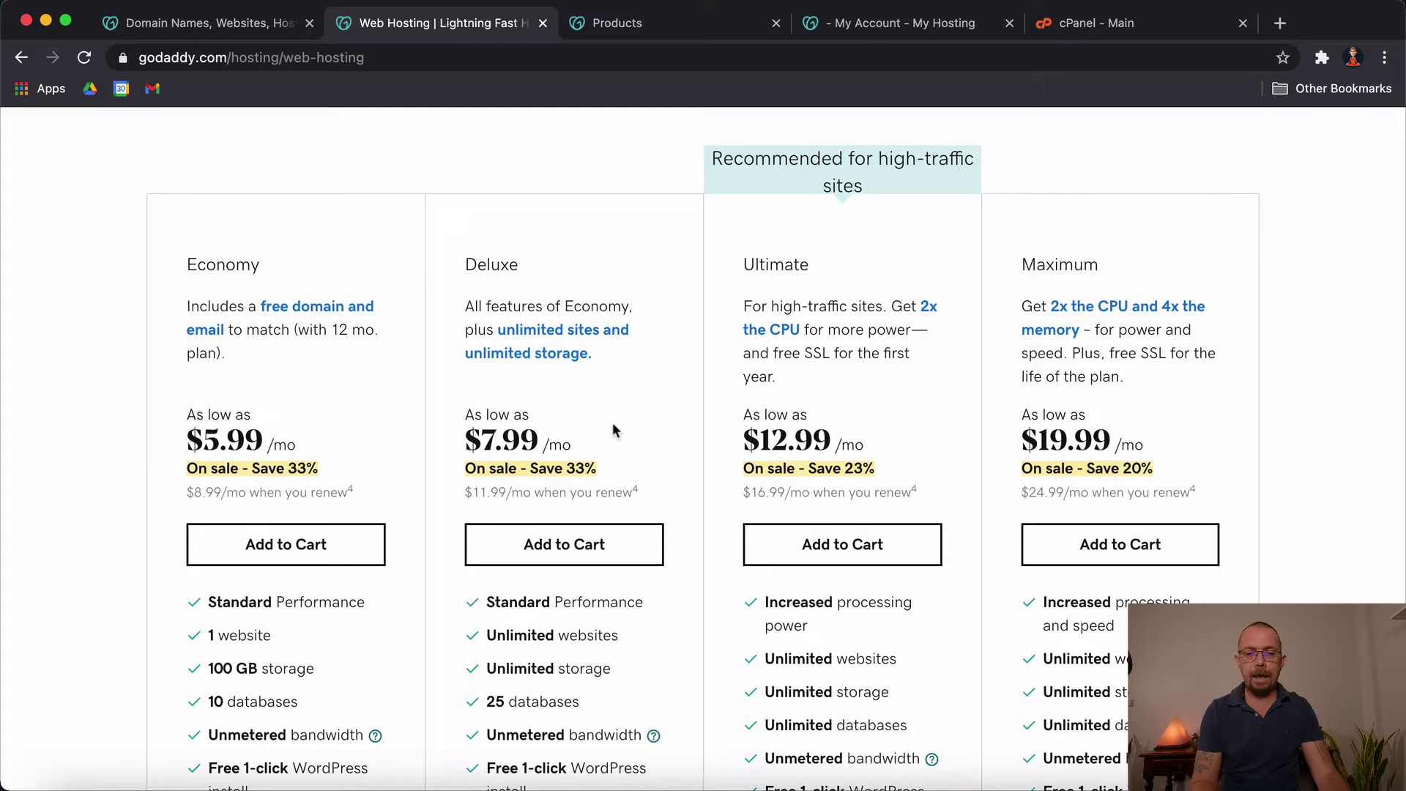
pyautogui.moveTo(499, 643); pyautogui.dragTo(608, 638)
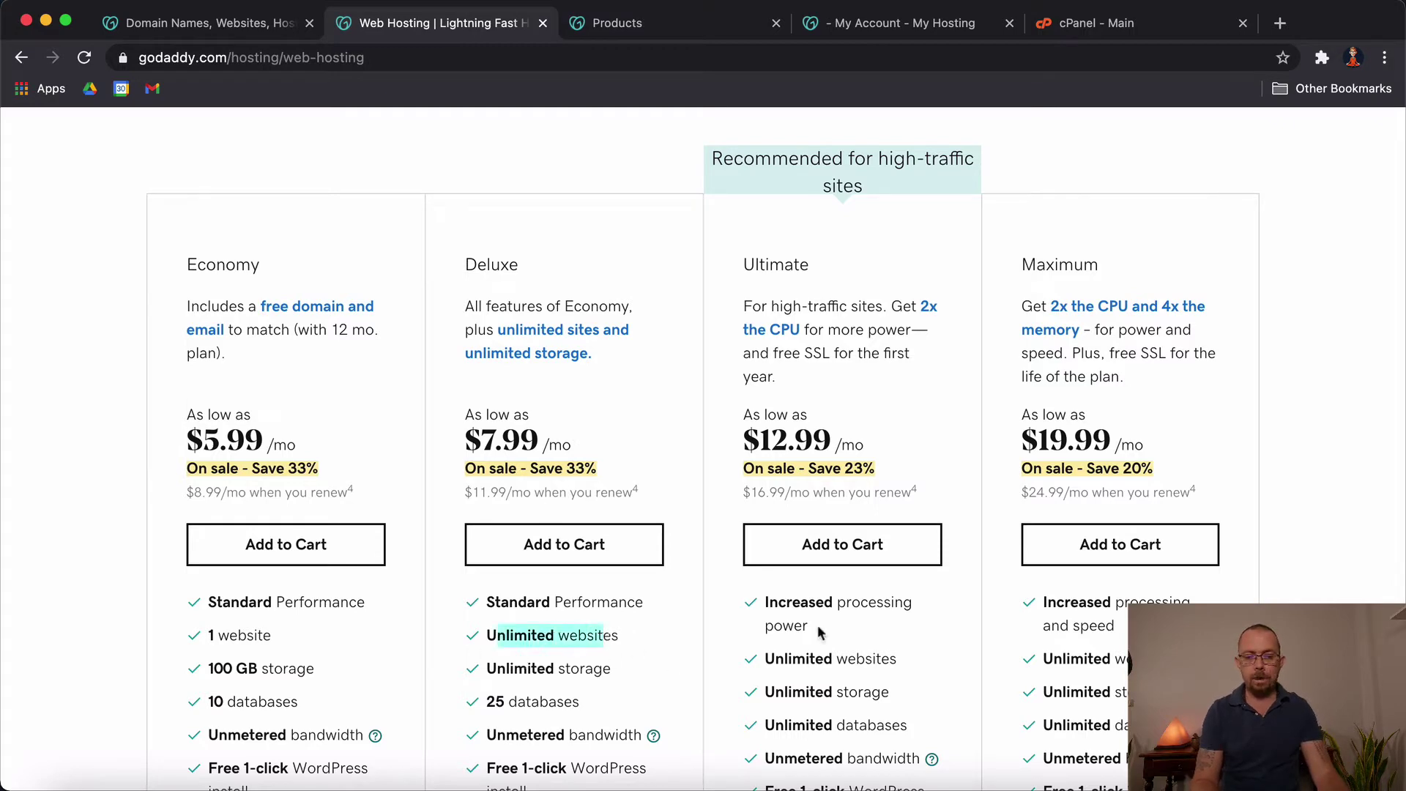
pyautogui.scroll(-5, 856, 513)
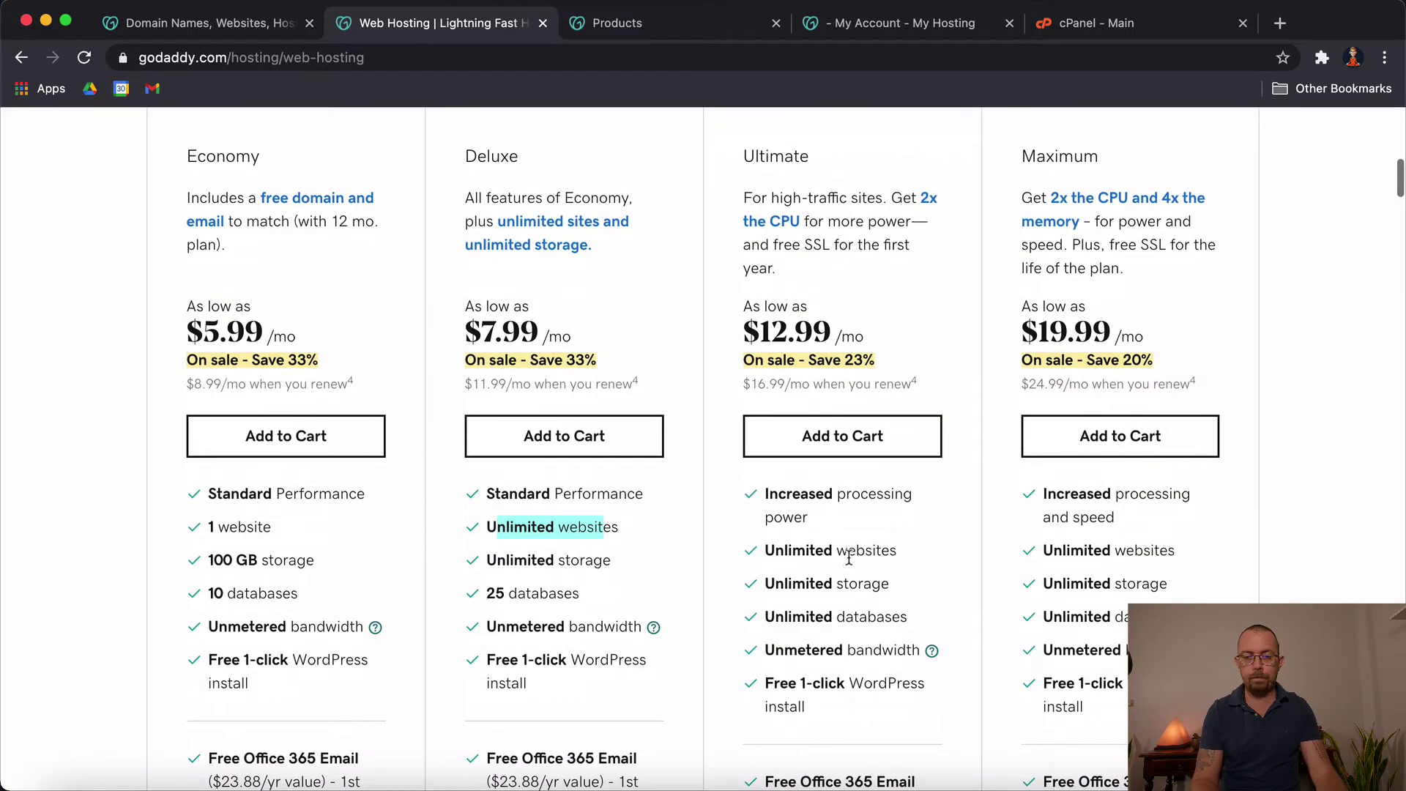
pyautogui.scroll(-3, 848, 558)
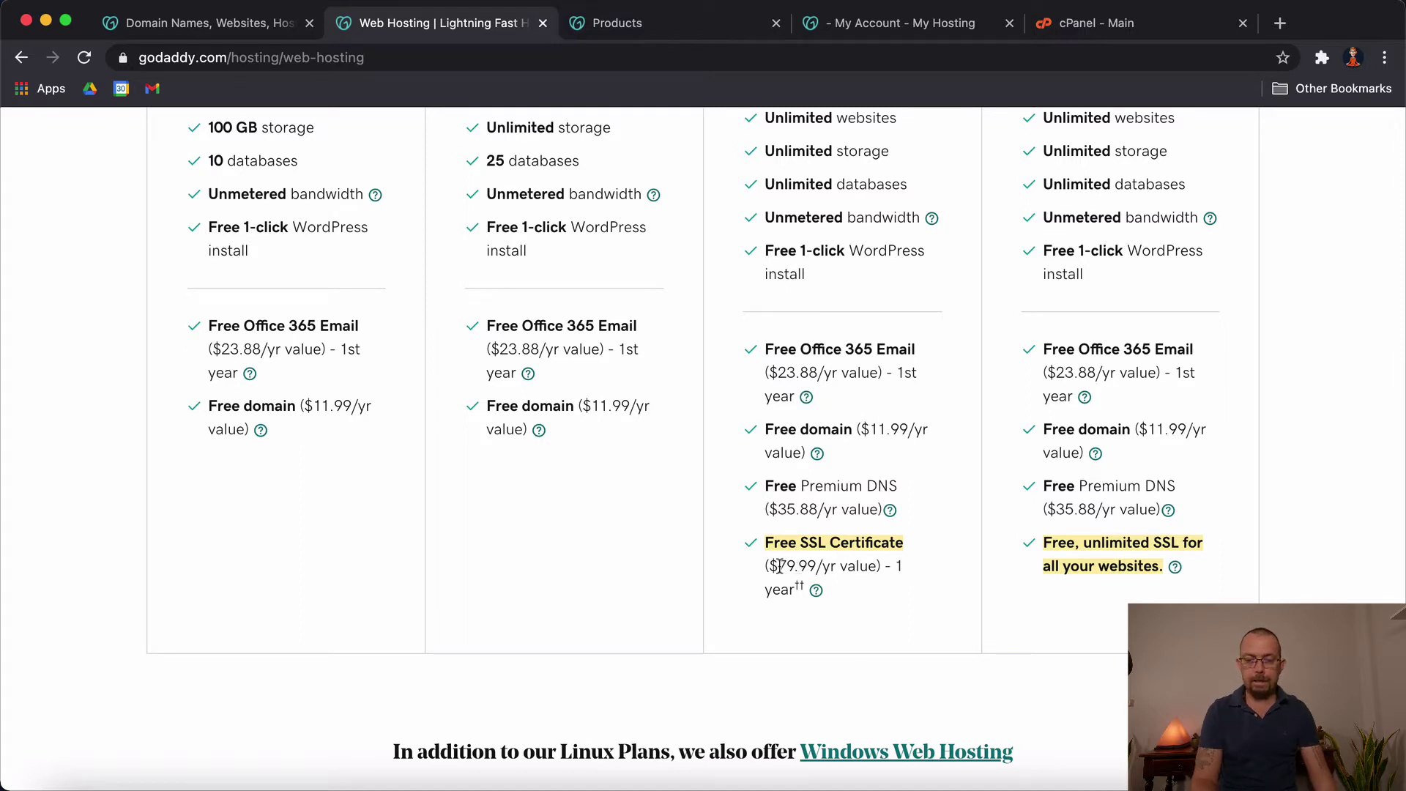
# Step: Highlight the Ultimate plan's 79.99 SSL value, then add the Ultimate plan to the cart
pyautogui.moveTo(777, 566); pyautogui.dragTo(818, 566)
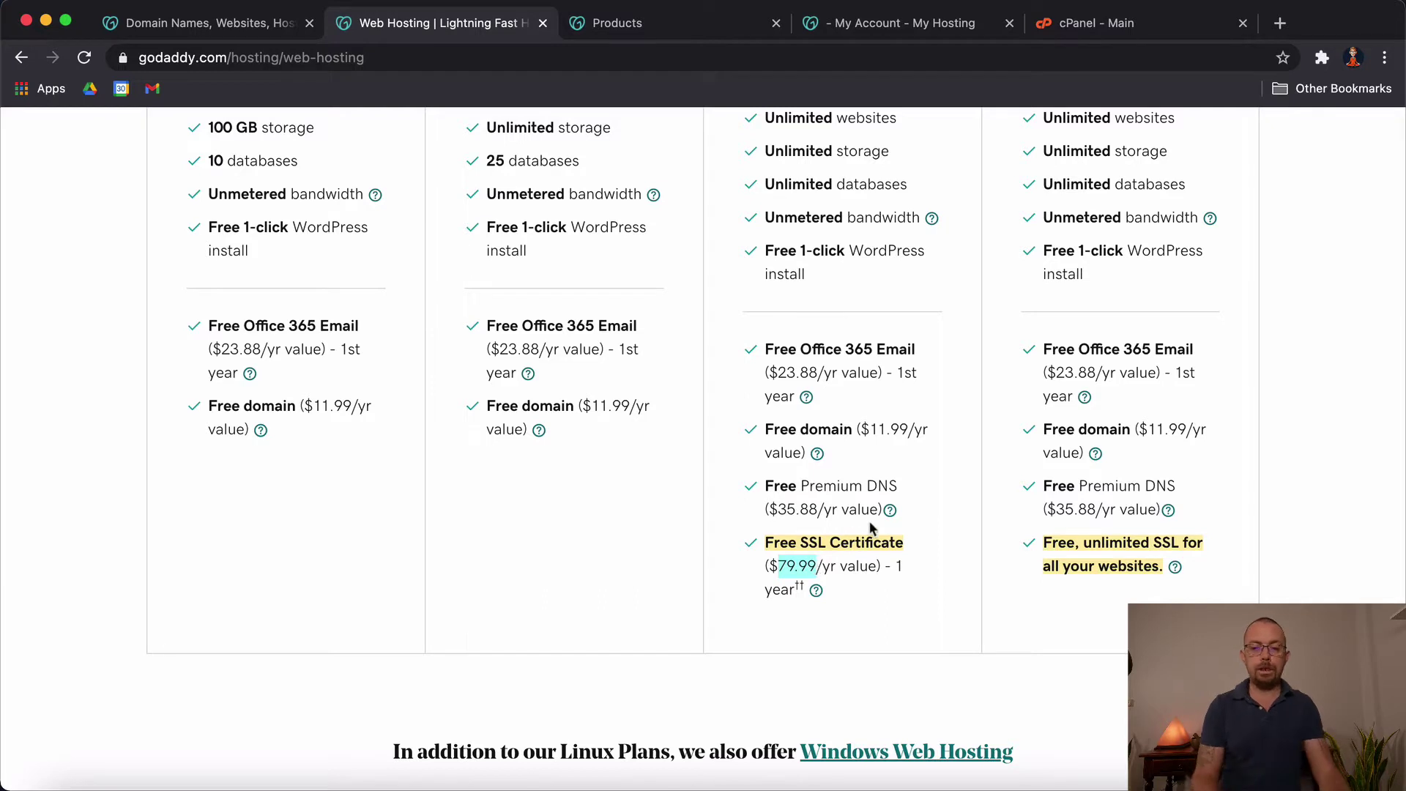
pyautogui.click(813, 564)
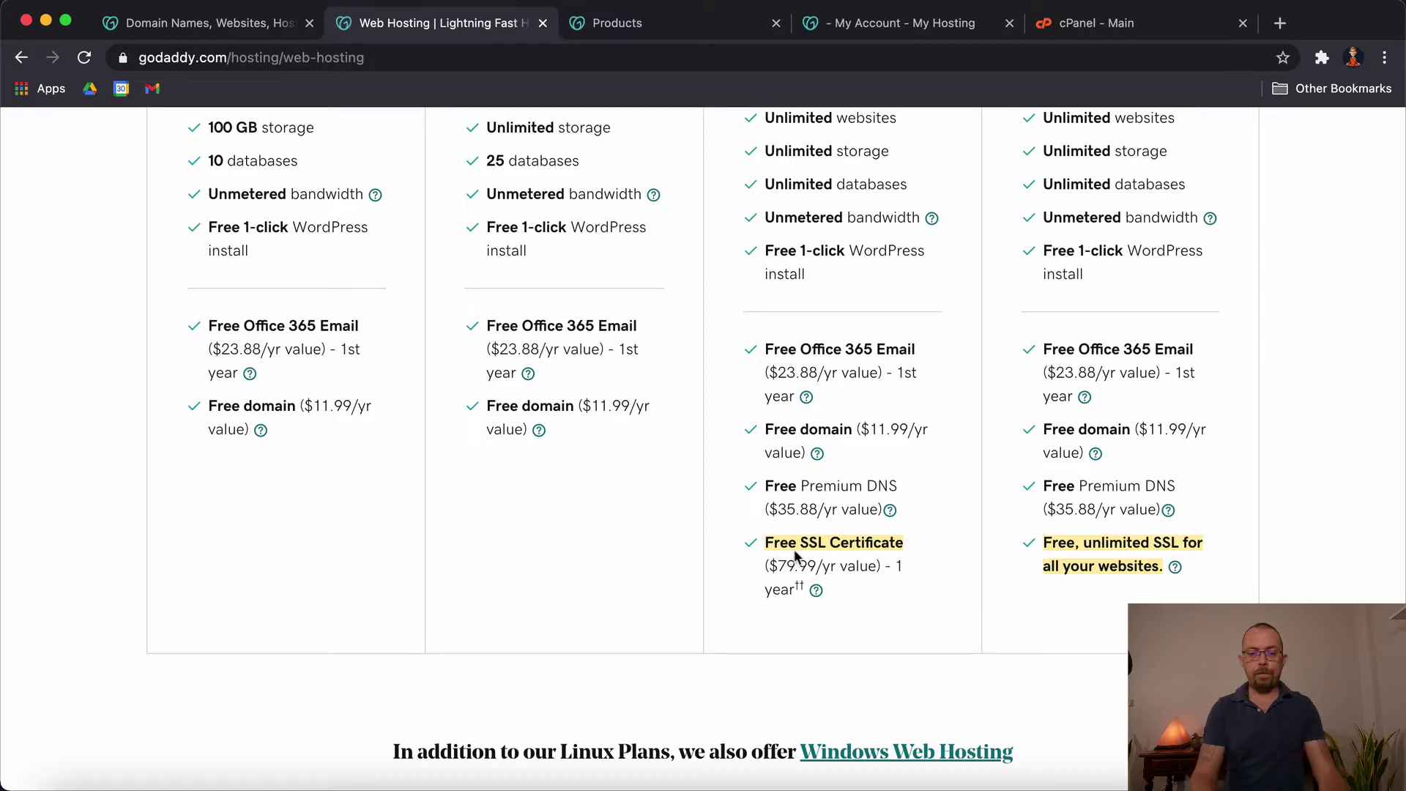
pyautogui.moveTo(777, 564); pyautogui.dragTo(833, 565)
pyautogui.click(902, 563)
pyautogui.scroll(10, 903, 562)
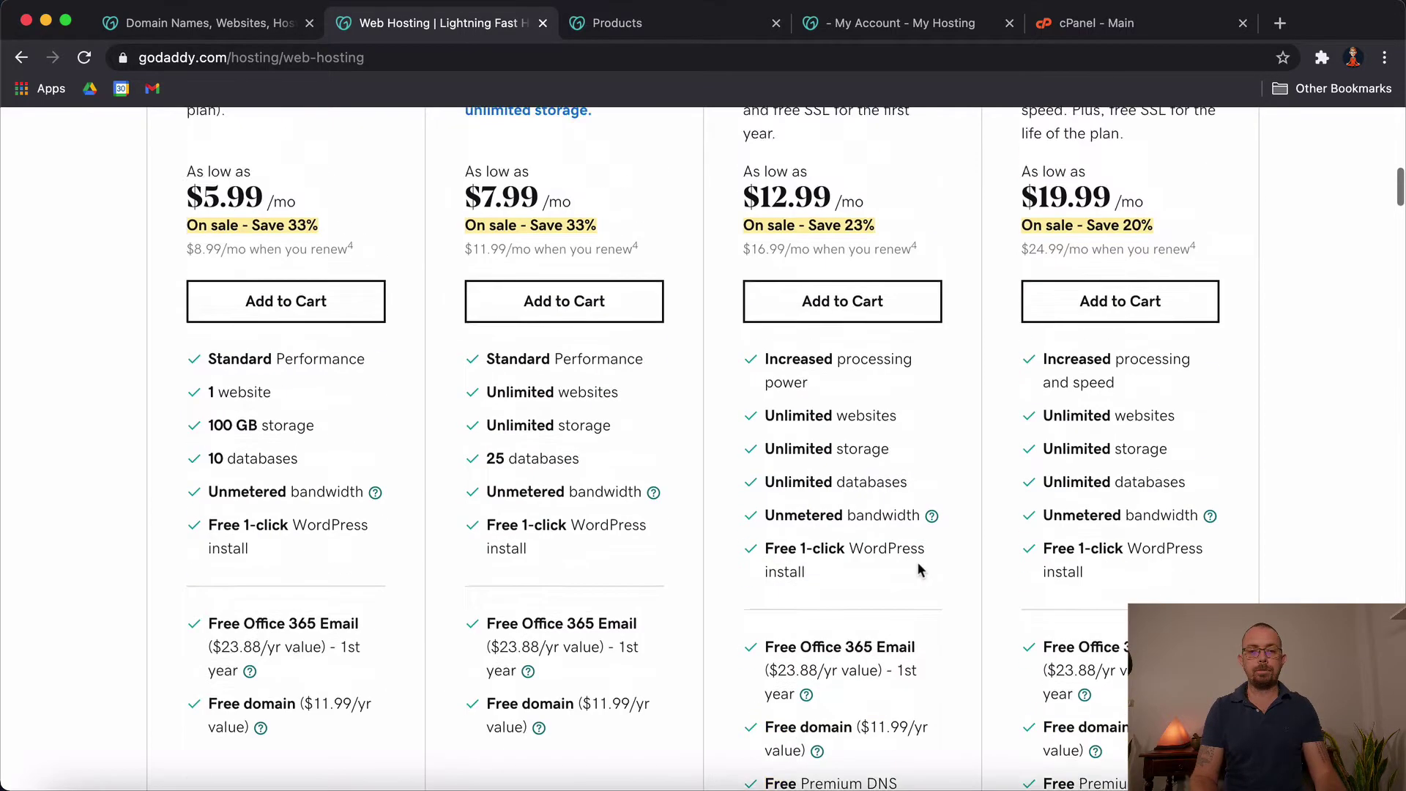
pyautogui.click(878, 639)
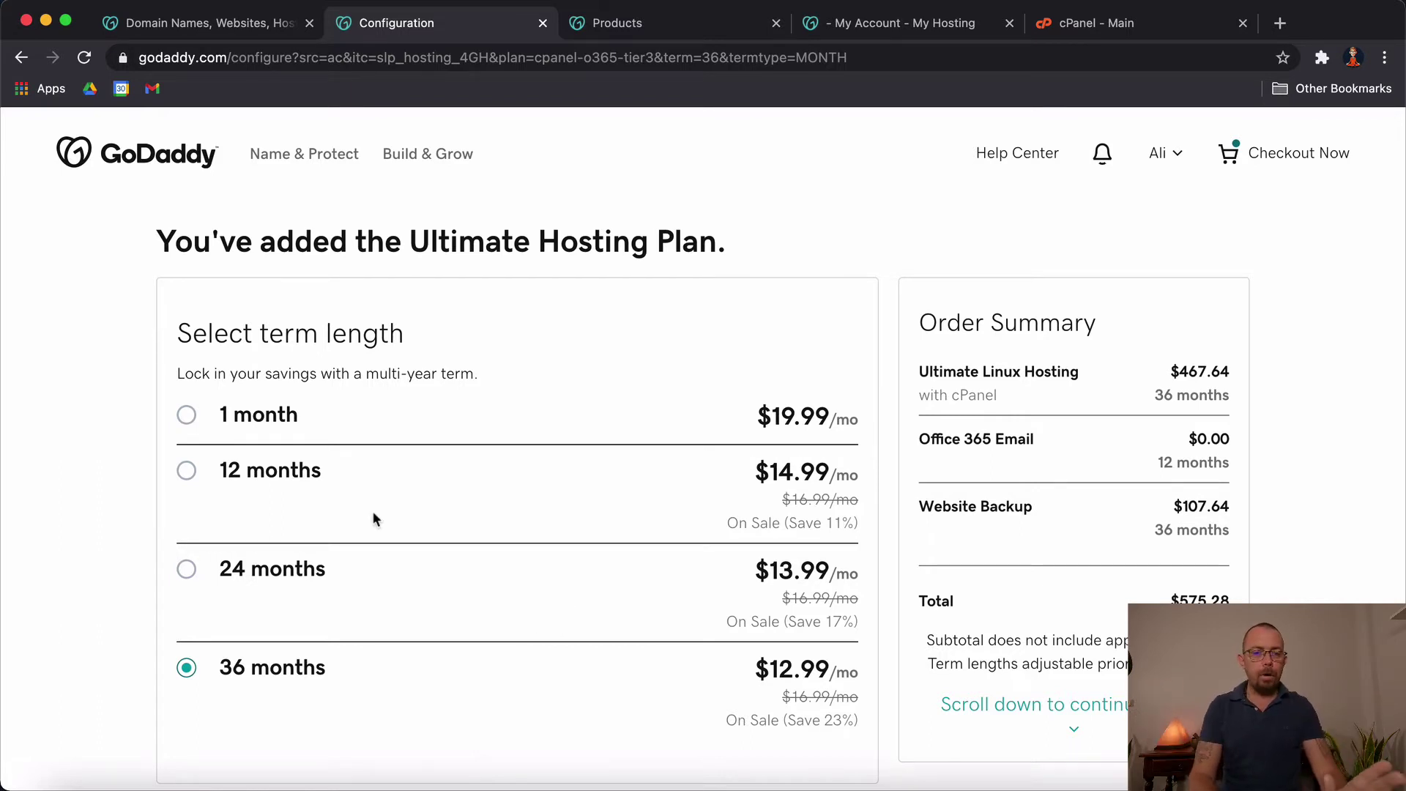
# Step: Choose the 12-month term for the Ultimate Hosting Plan and point out the order total
pyautogui.click(195, 471)
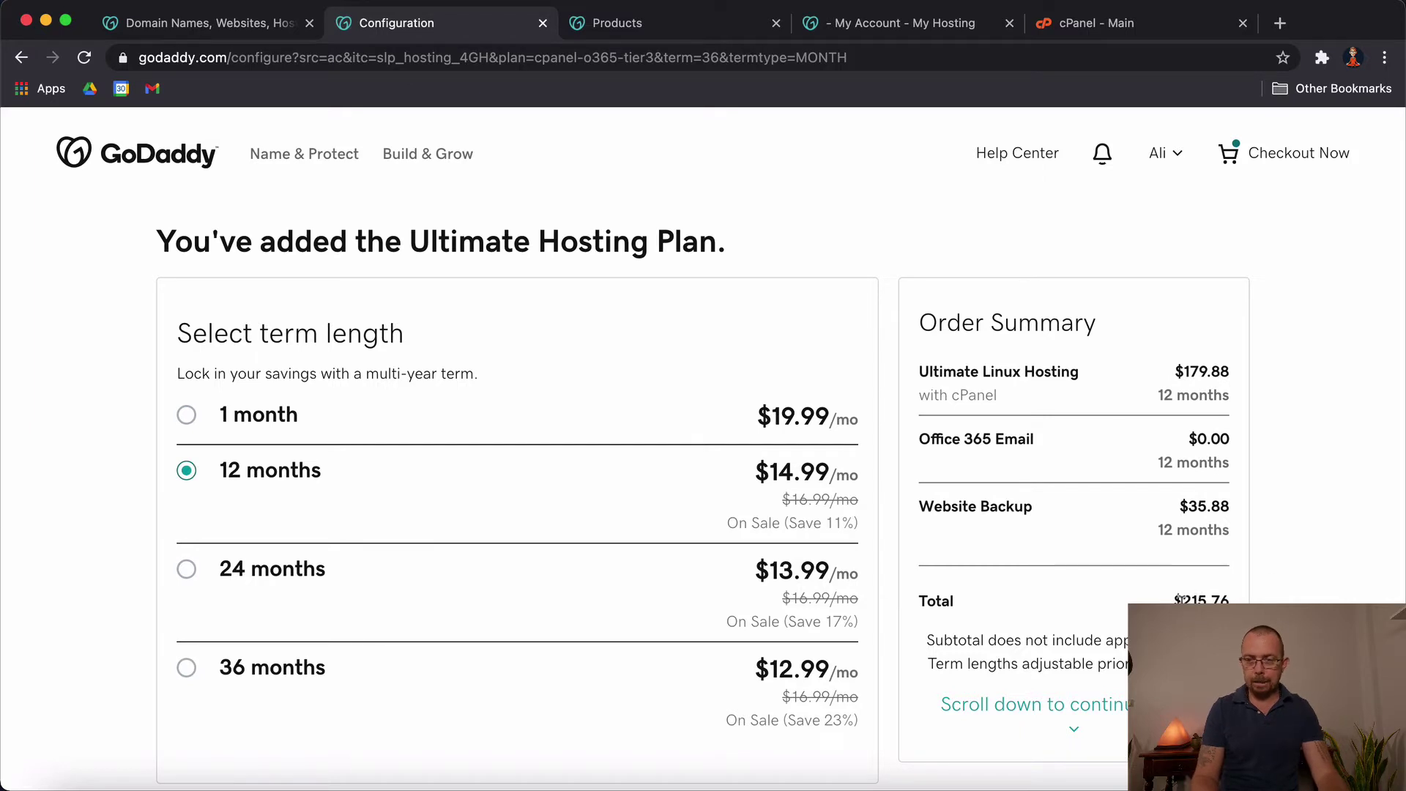
pyautogui.moveTo(1179, 599); pyautogui.dragTo(1206, 599)
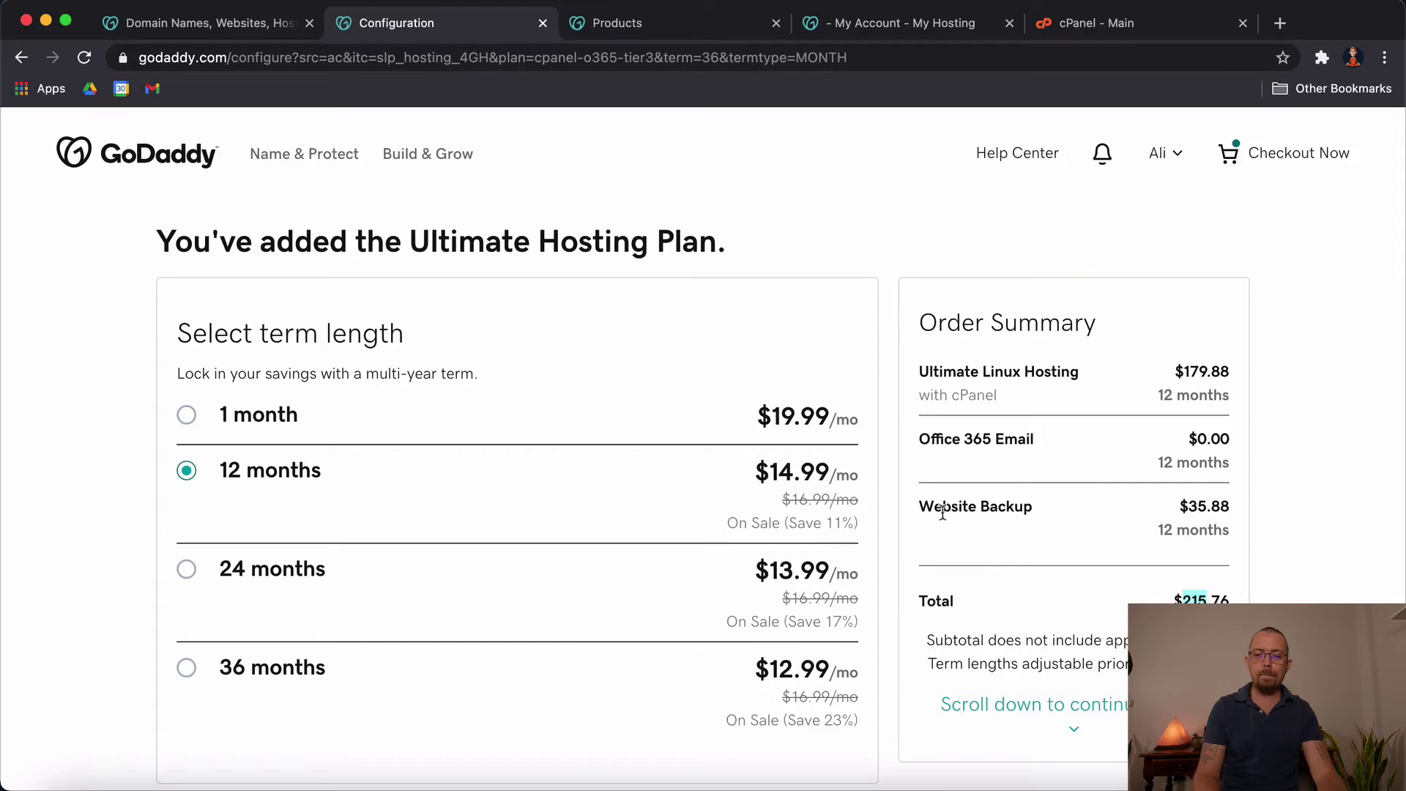
pyautogui.scroll(-5, 555, 550)
pyautogui.scroll(-3, 513, 560)
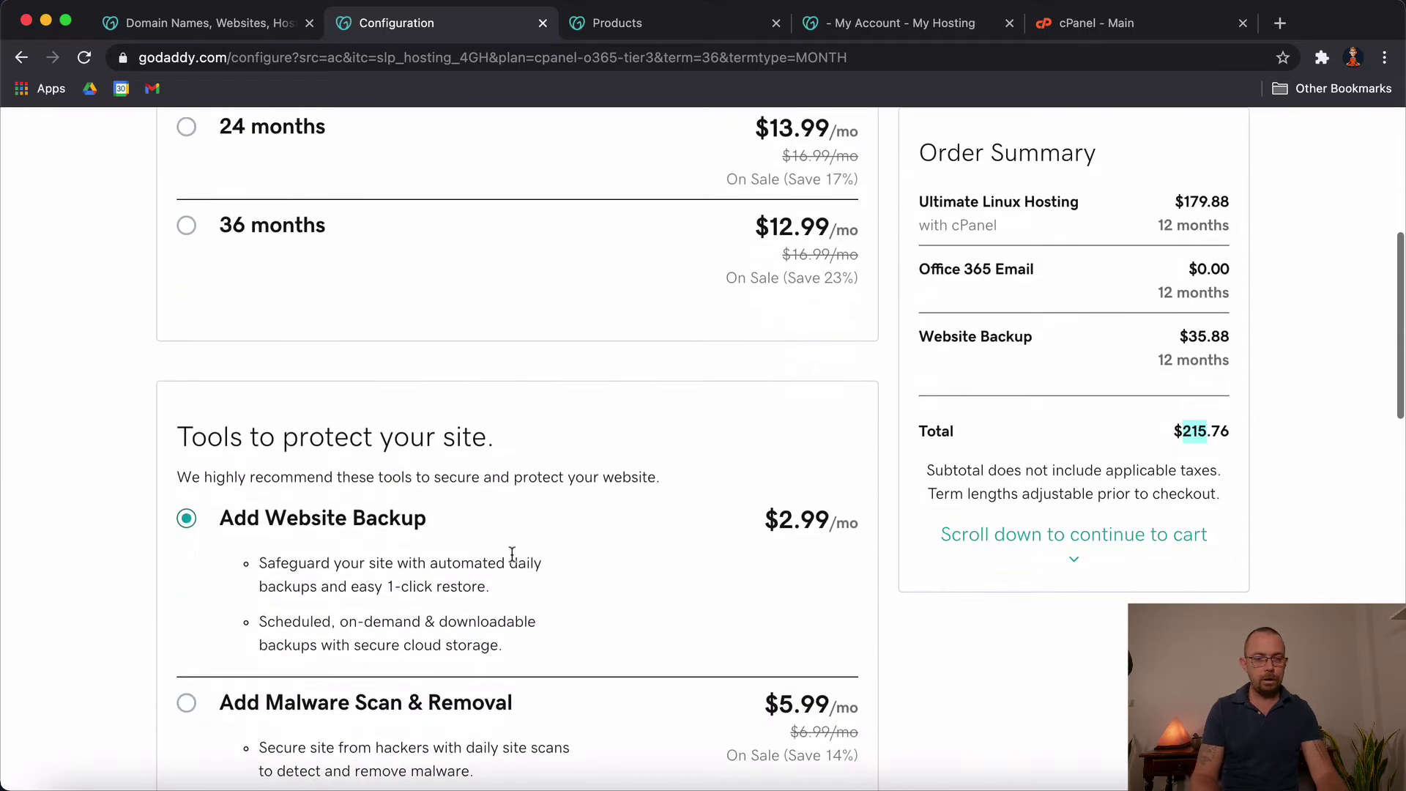
pyautogui.scroll(-3, 359, 582)
pyautogui.scroll(-2, 359, 582)
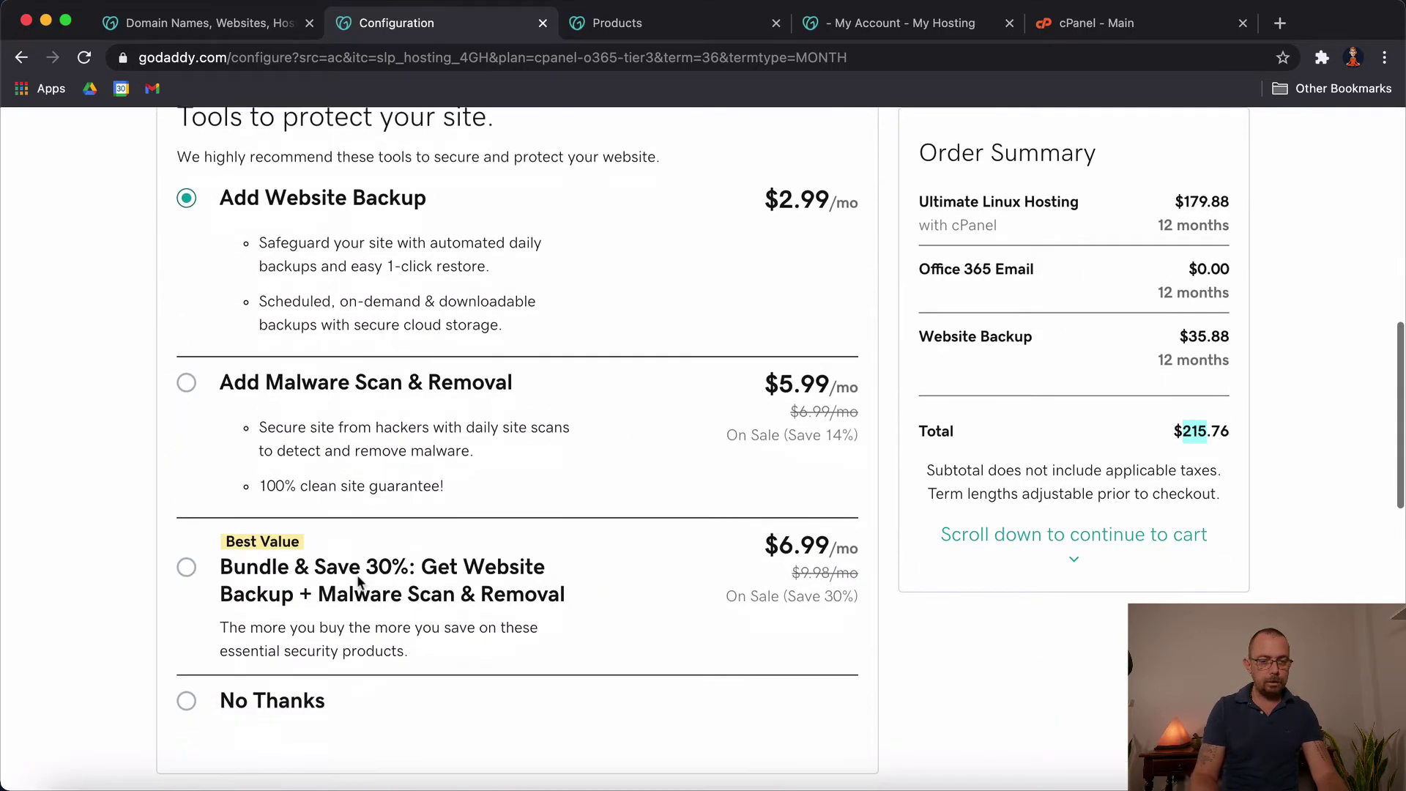
# Step: Decline the Website Backup add-on, continue, and pass on the free domain offer
pyautogui.click(186, 635)
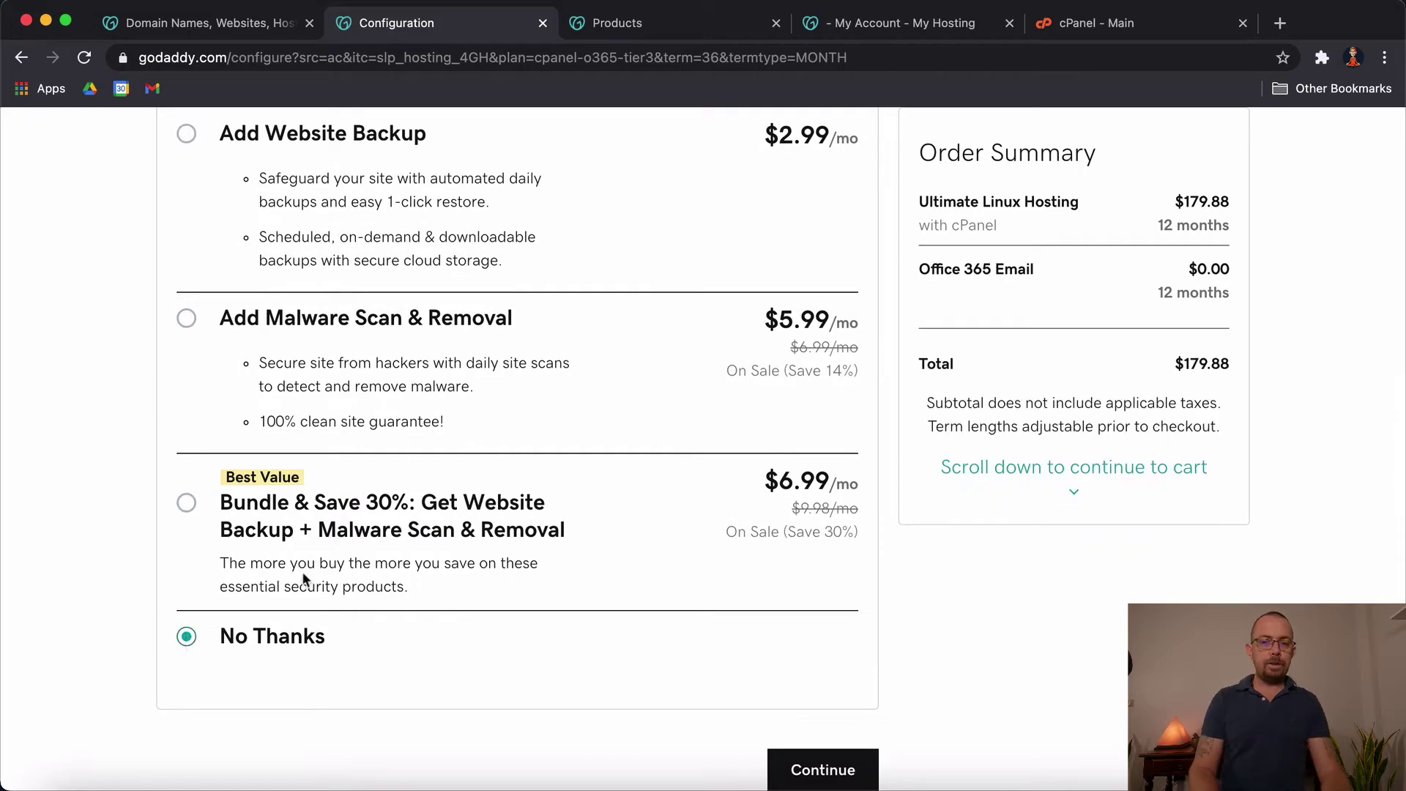
pyautogui.scroll(10, 554, 443)
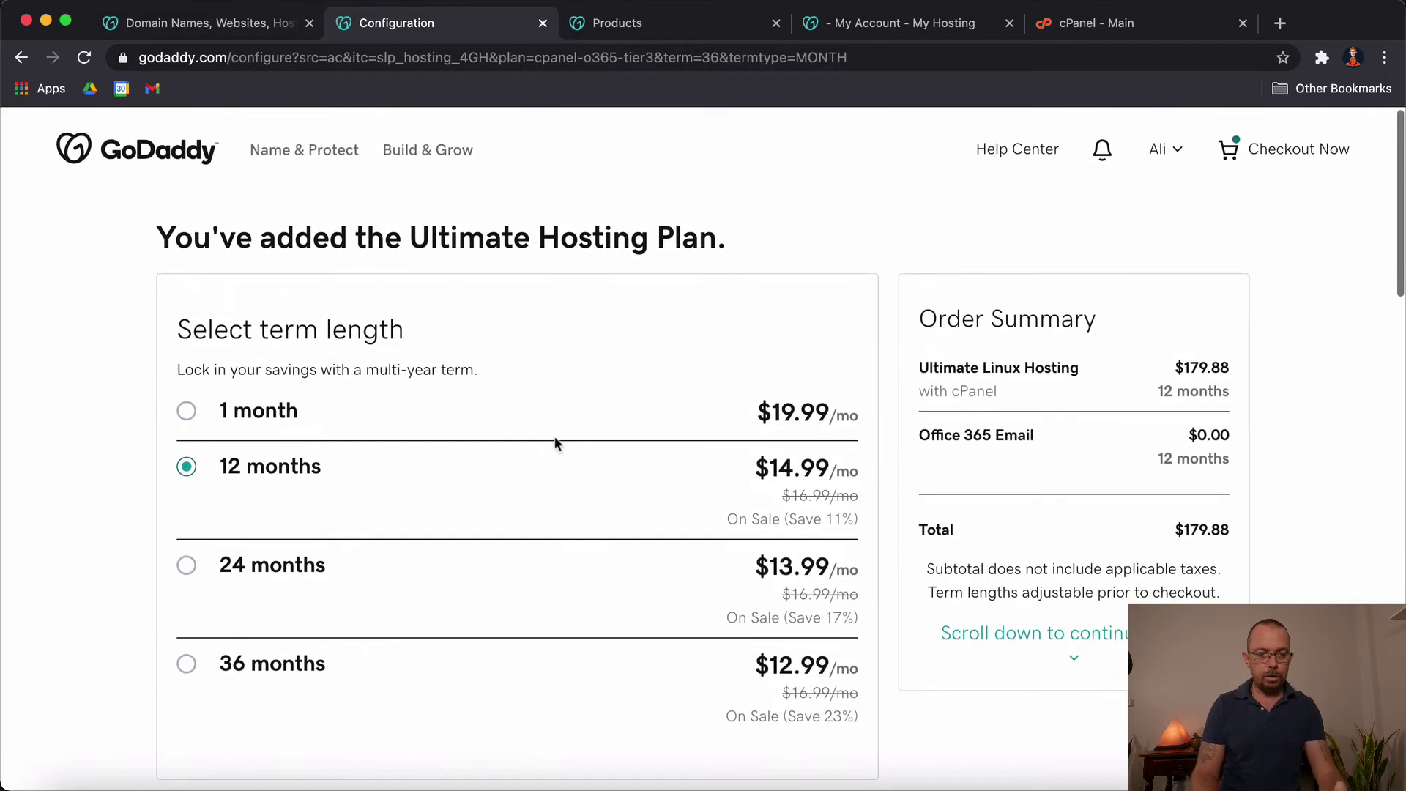
pyautogui.scroll(-10, 554, 442)
pyautogui.click(835, 543)
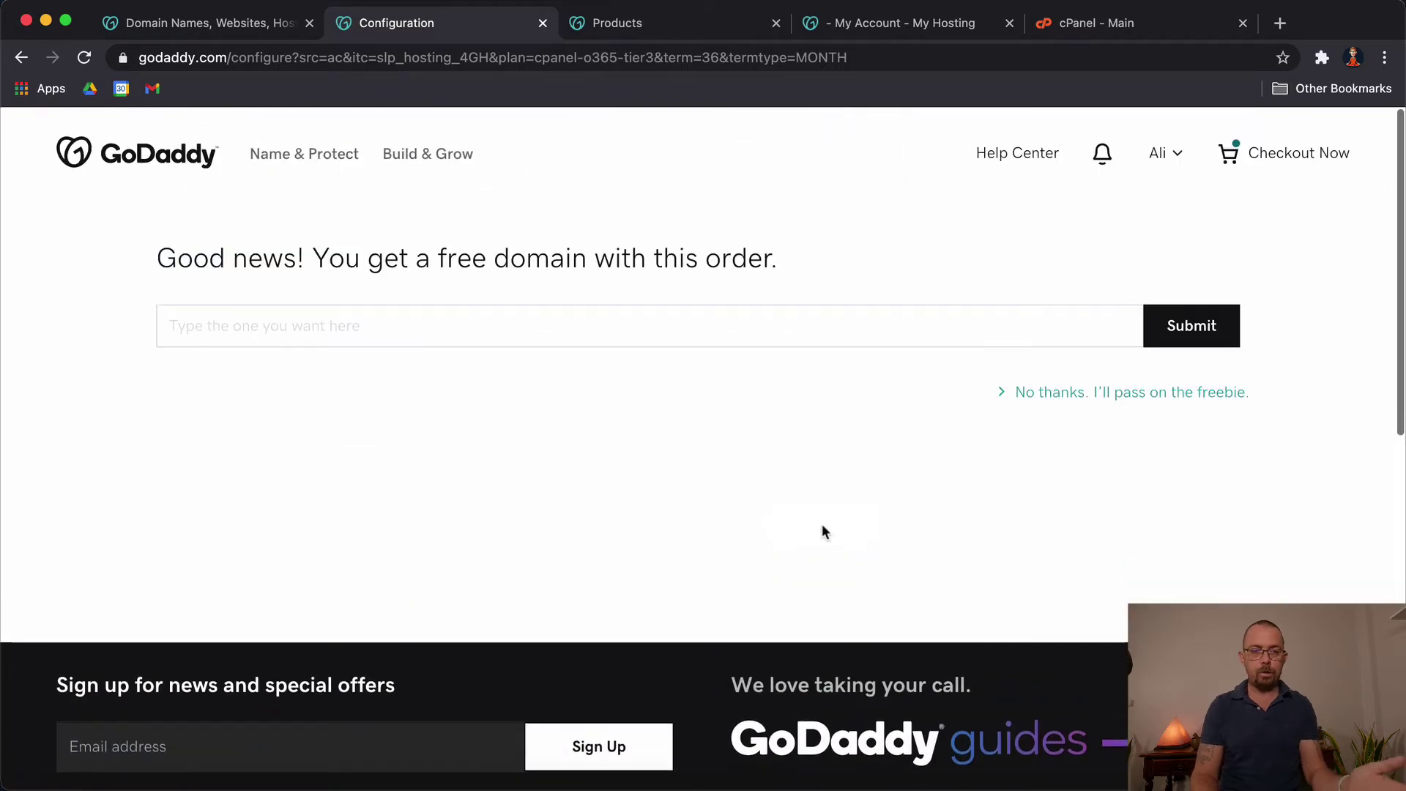
pyautogui.click(361, 327)
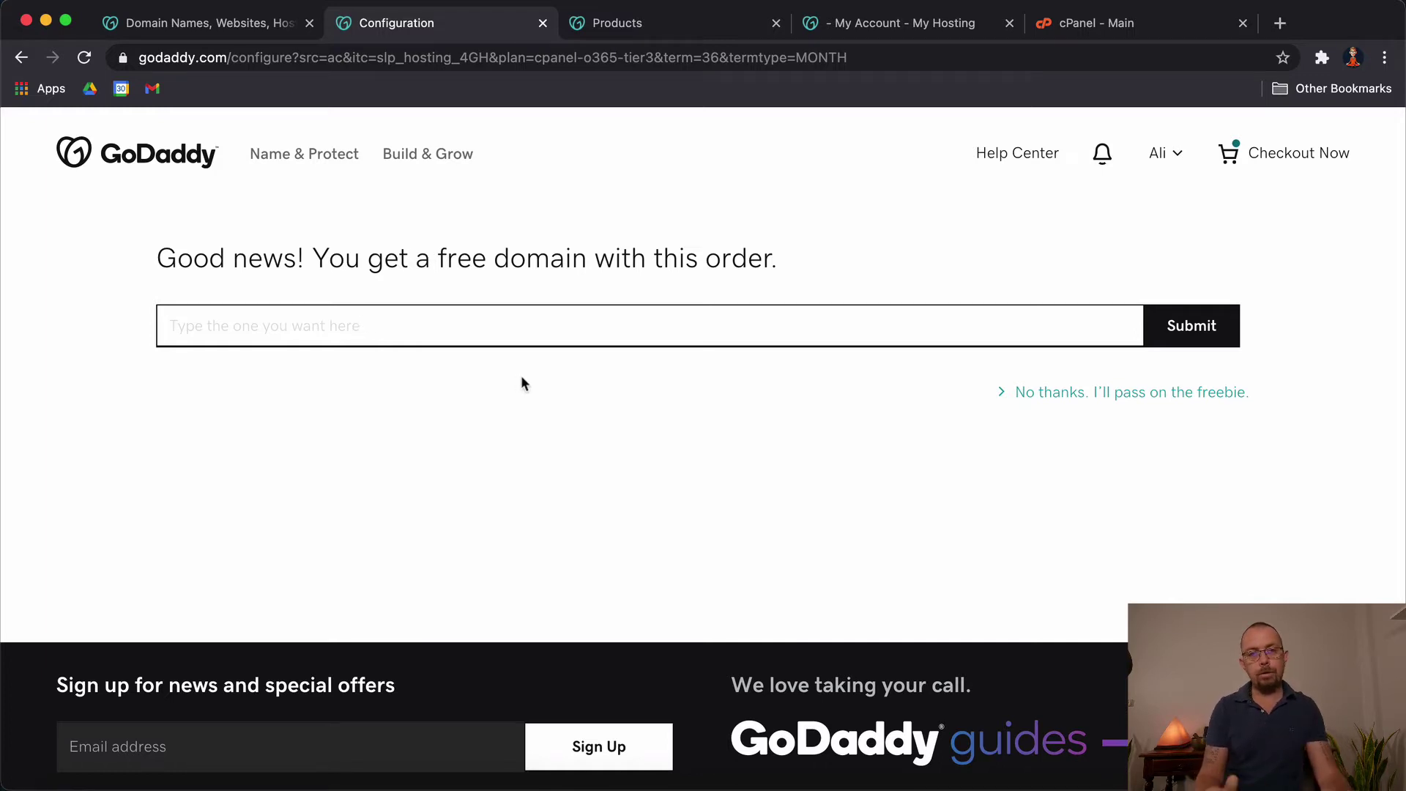
pyautogui.click(1139, 404)
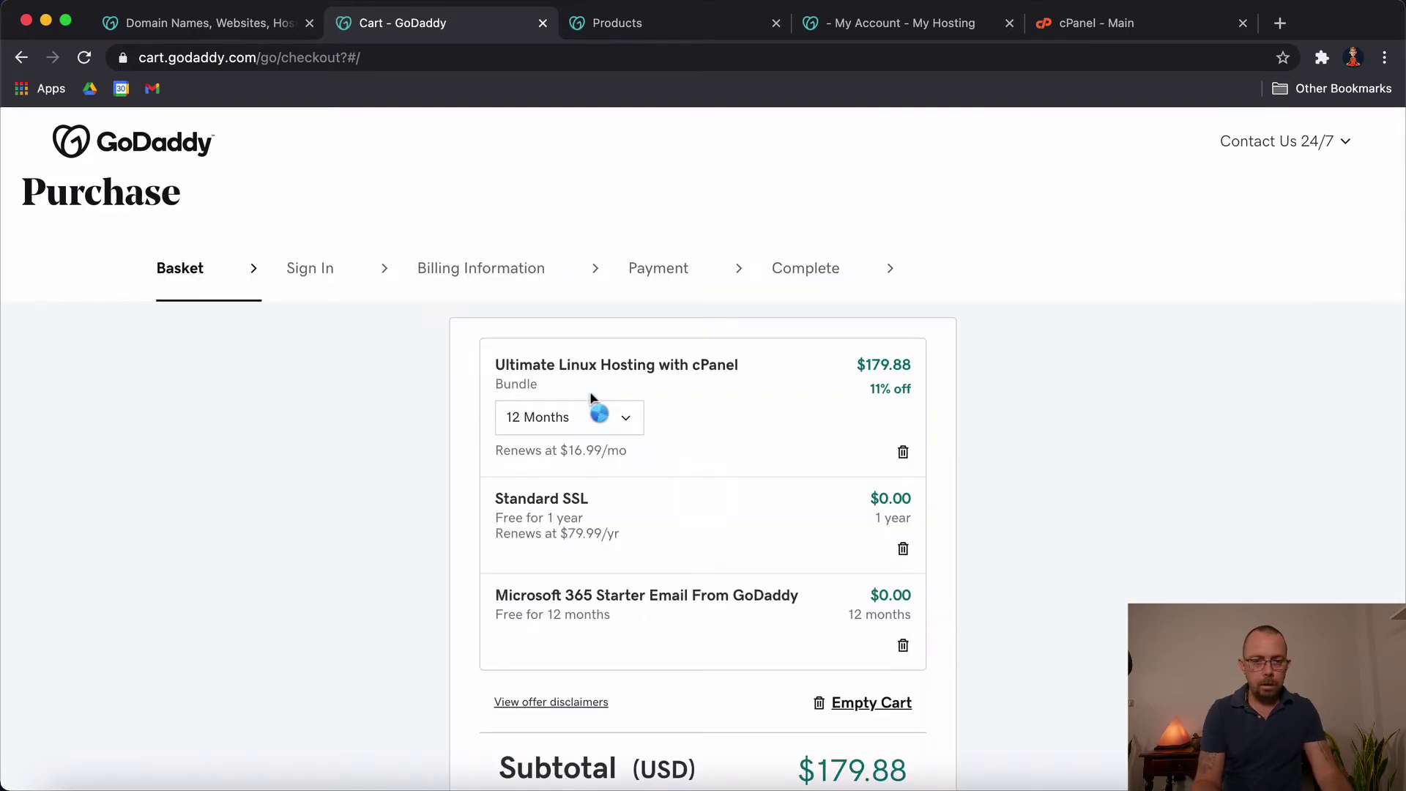
# Step: Delete Microsoft 365 Starter Email from the basket and highlight 'Linux Hosting' in the remaining product
pyautogui.scroll(-2, 806, 481)
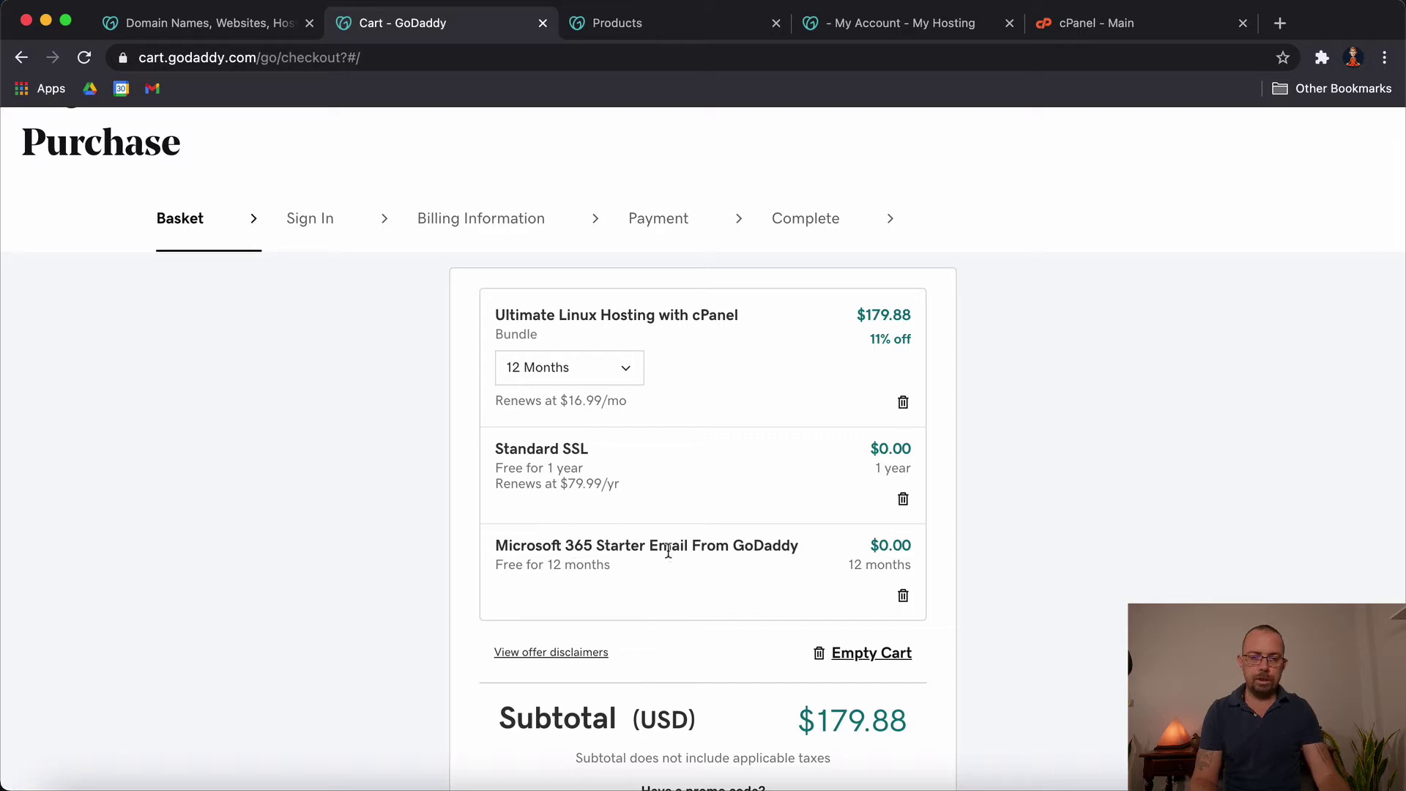
pyautogui.click(903, 598)
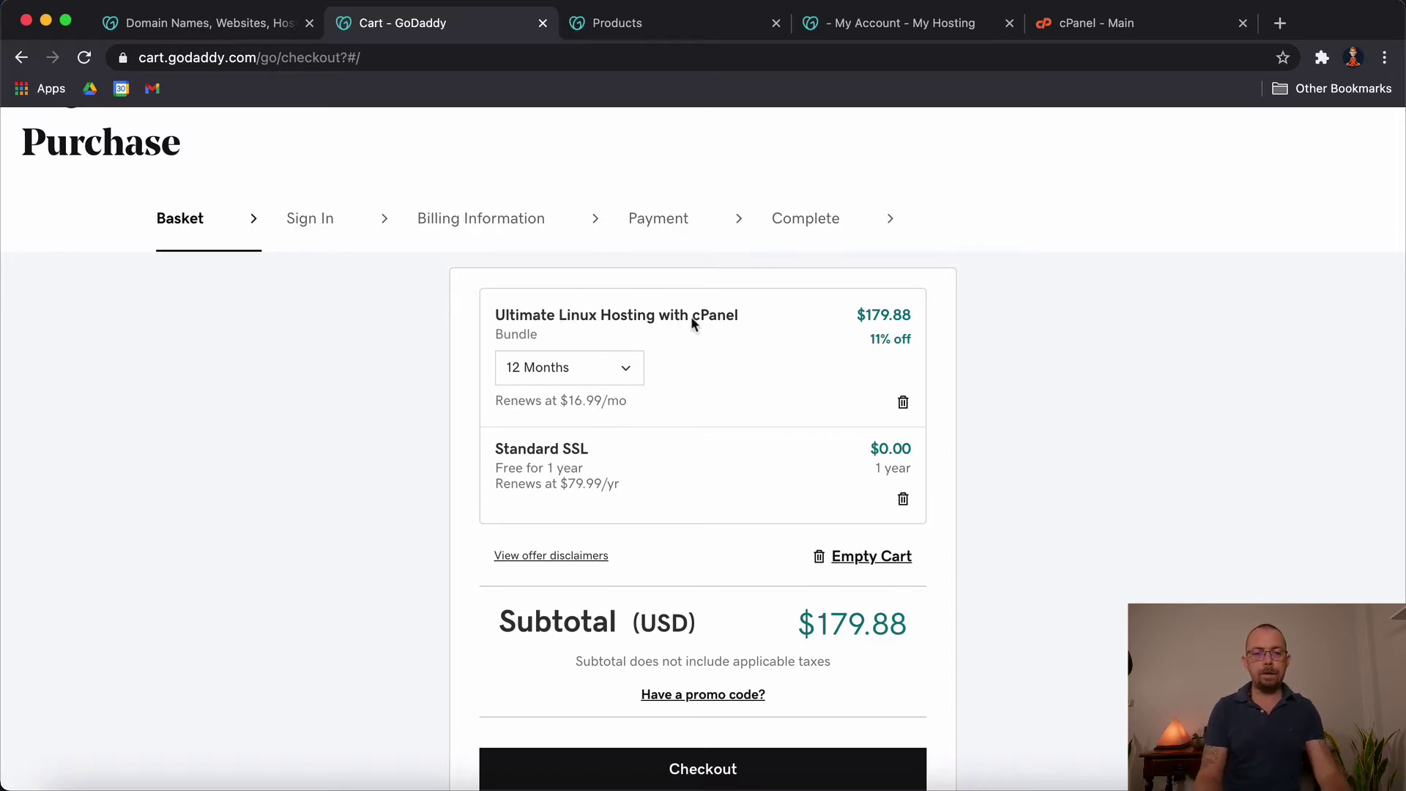
pyautogui.moveTo(558, 315); pyautogui.dragTo(627, 314)
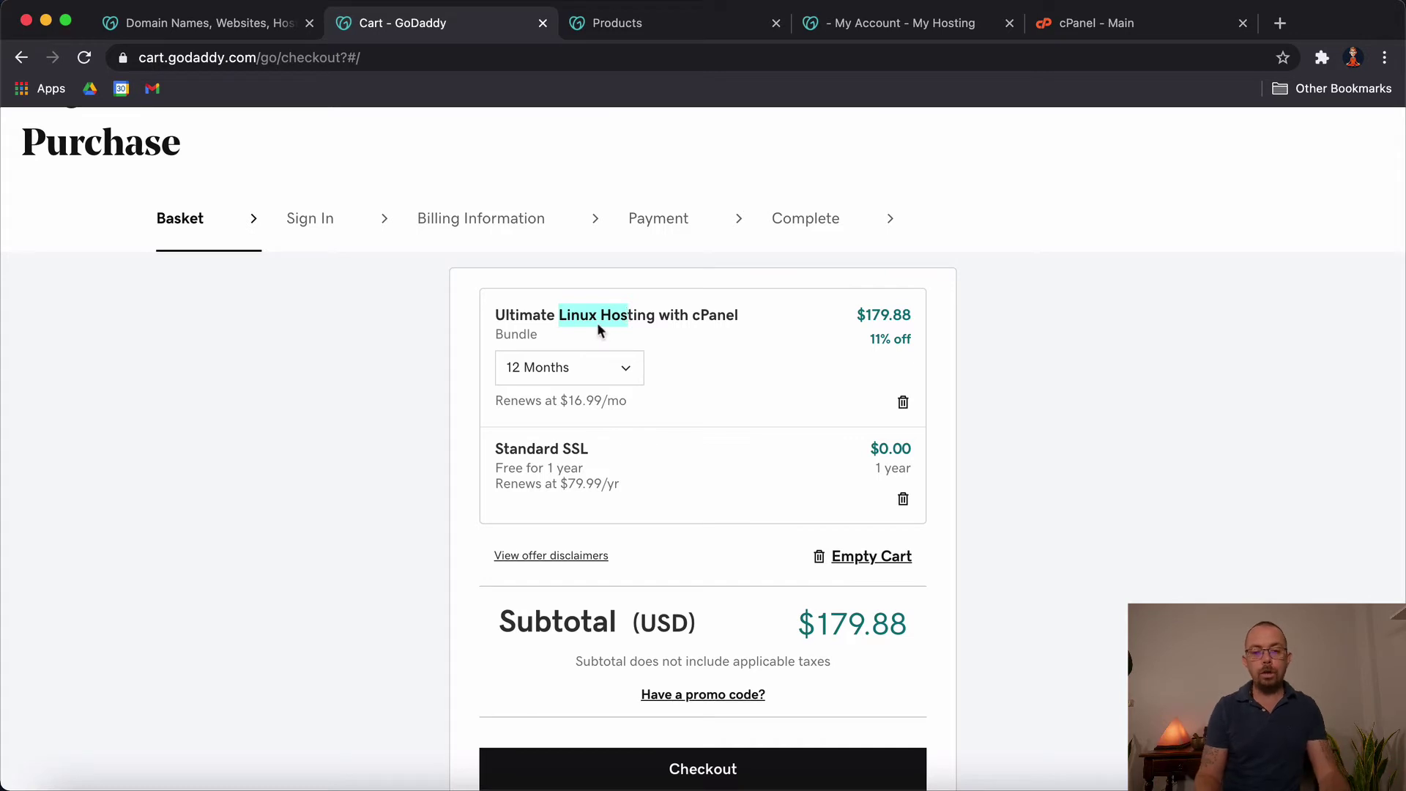
pyautogui.click(620, 320)
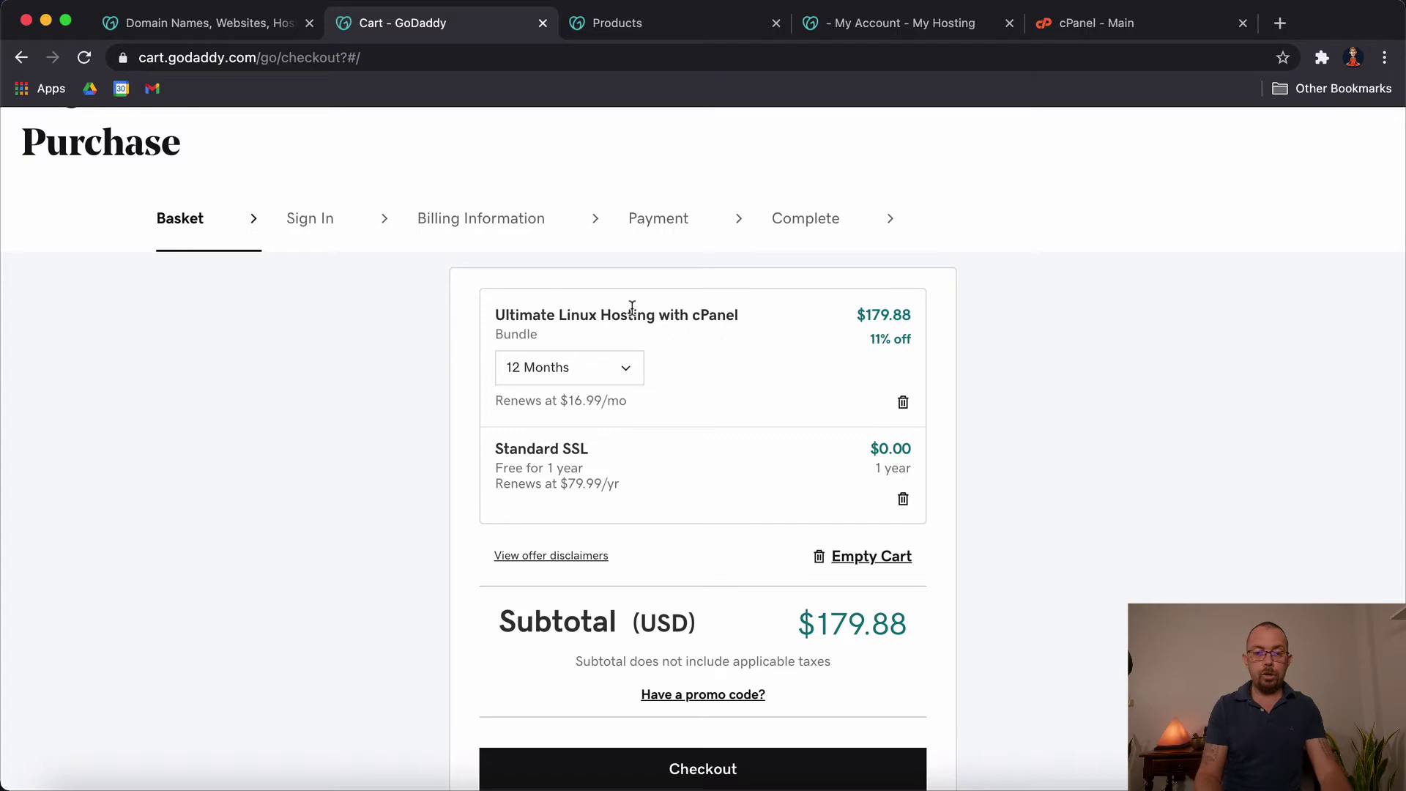
pyautogui.moveTo(559, 315); pyautogui.dragTo(669, 315)
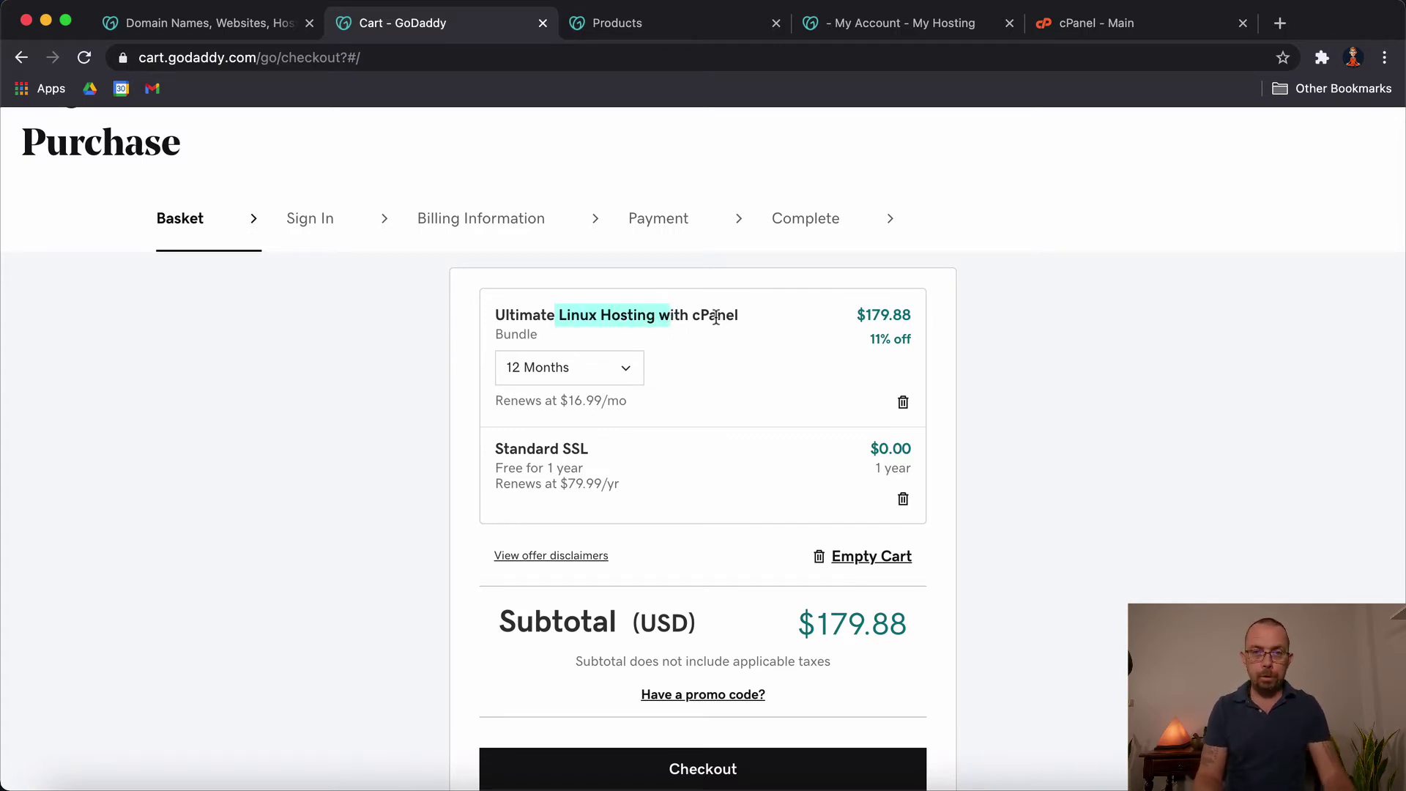
pyautogui.scroll(-2, 734, 435)
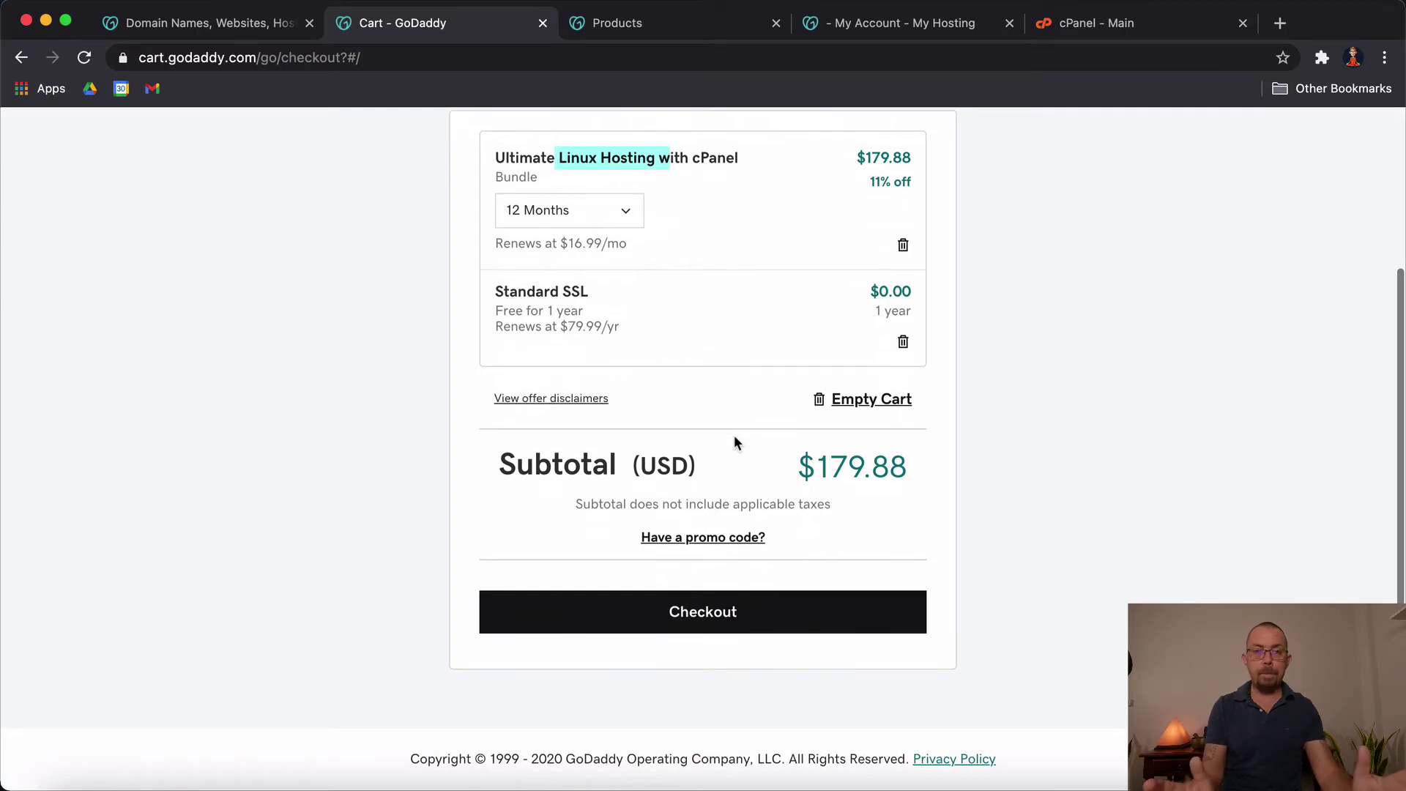
pyautogui.scroll(1, 733, 434)
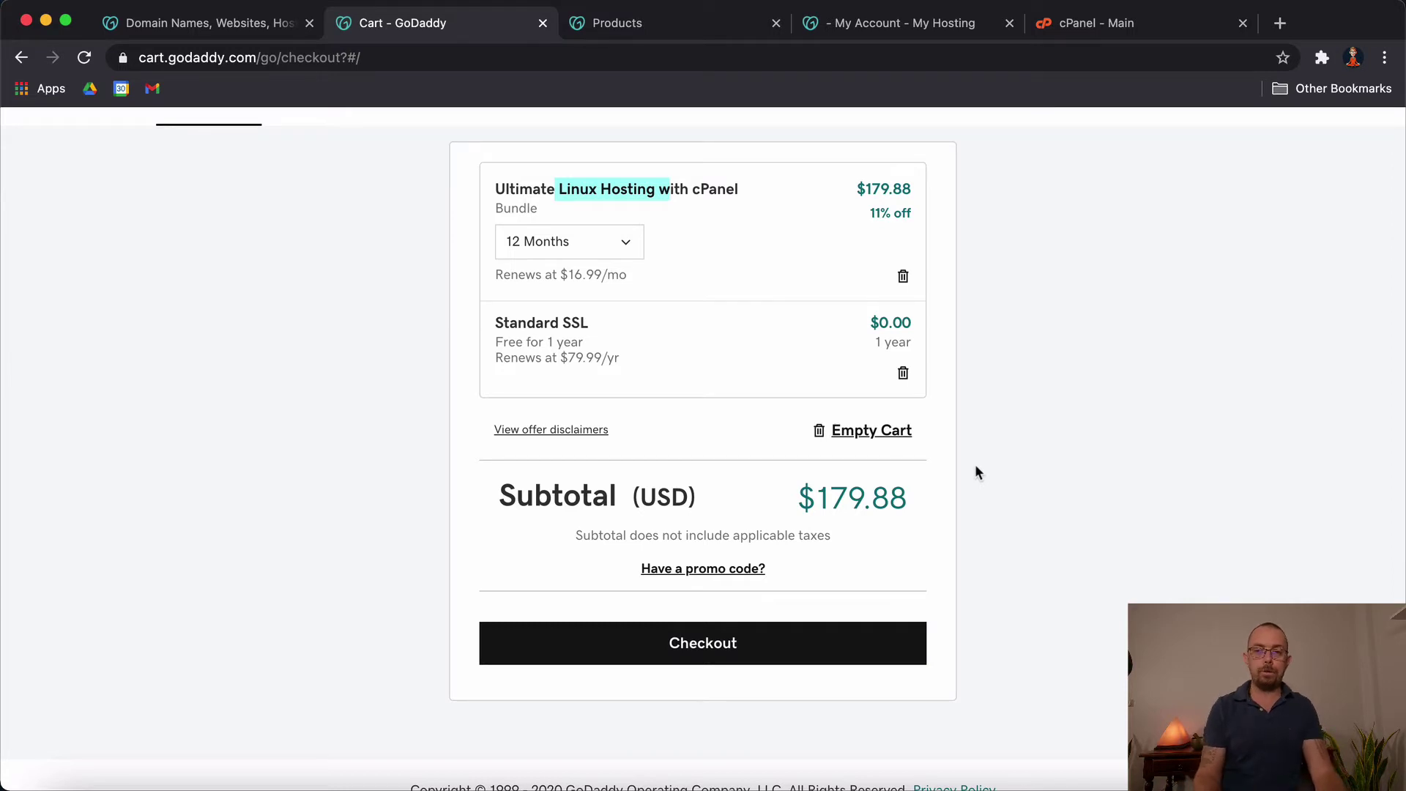
# Step: Switch to the Products tab and highlight the All Products and Services heading
pyautogui.click(688, 29)
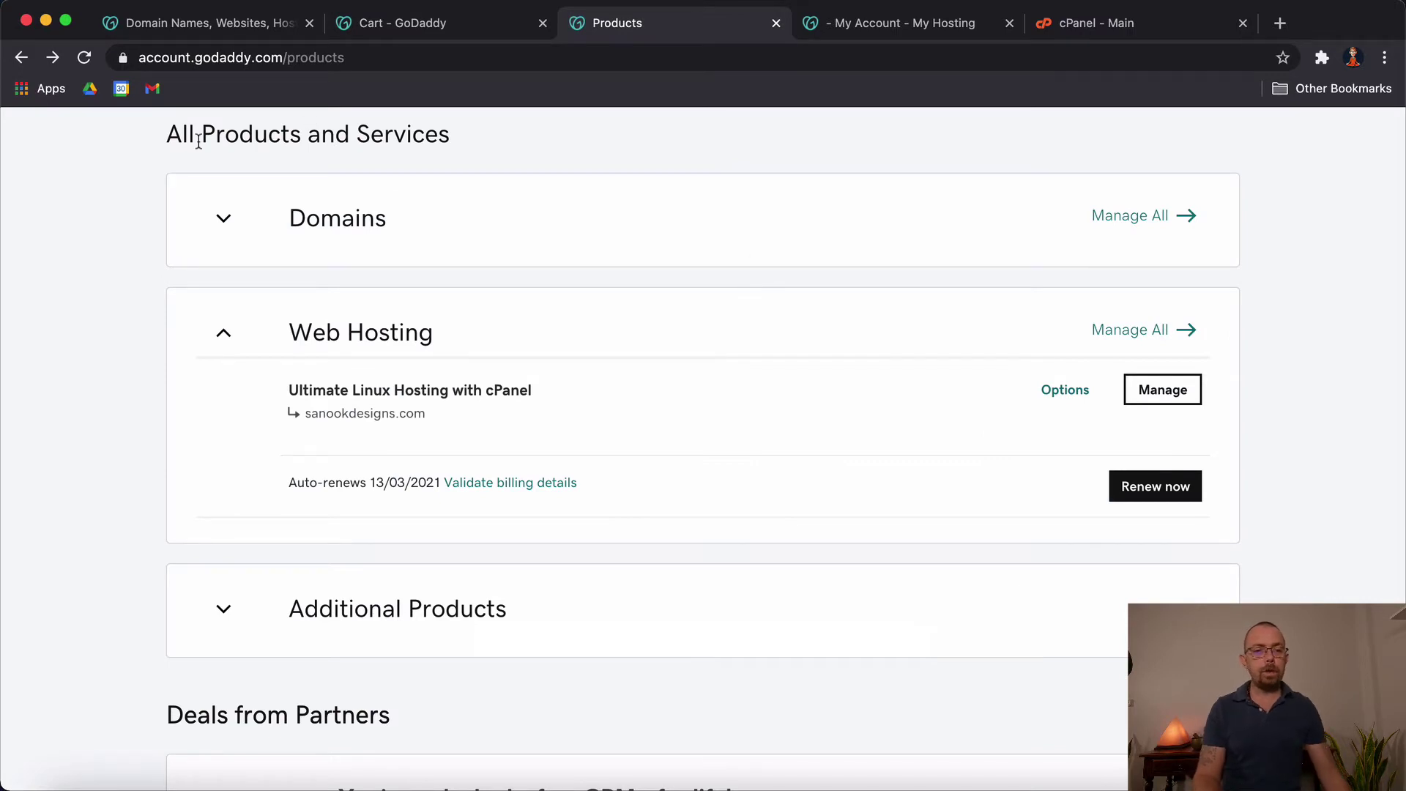
pyautogui.moveTo(167, 135); pyautogui.dragTo(473, 153)
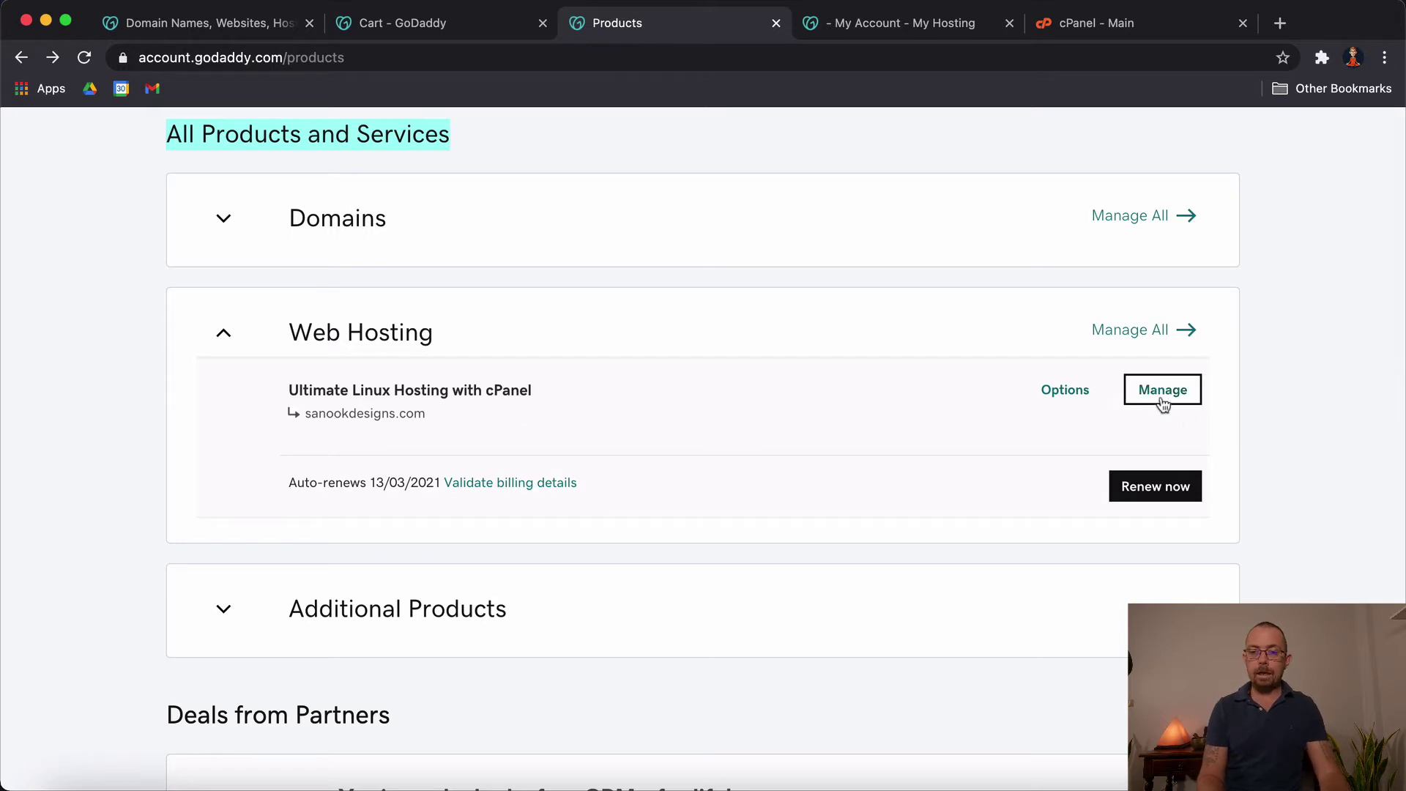
# Step: View the My Hosting dashboard, then scroll through cPanel's Files, Databases, Security and Email tools
pyautogui.click(871, 25)
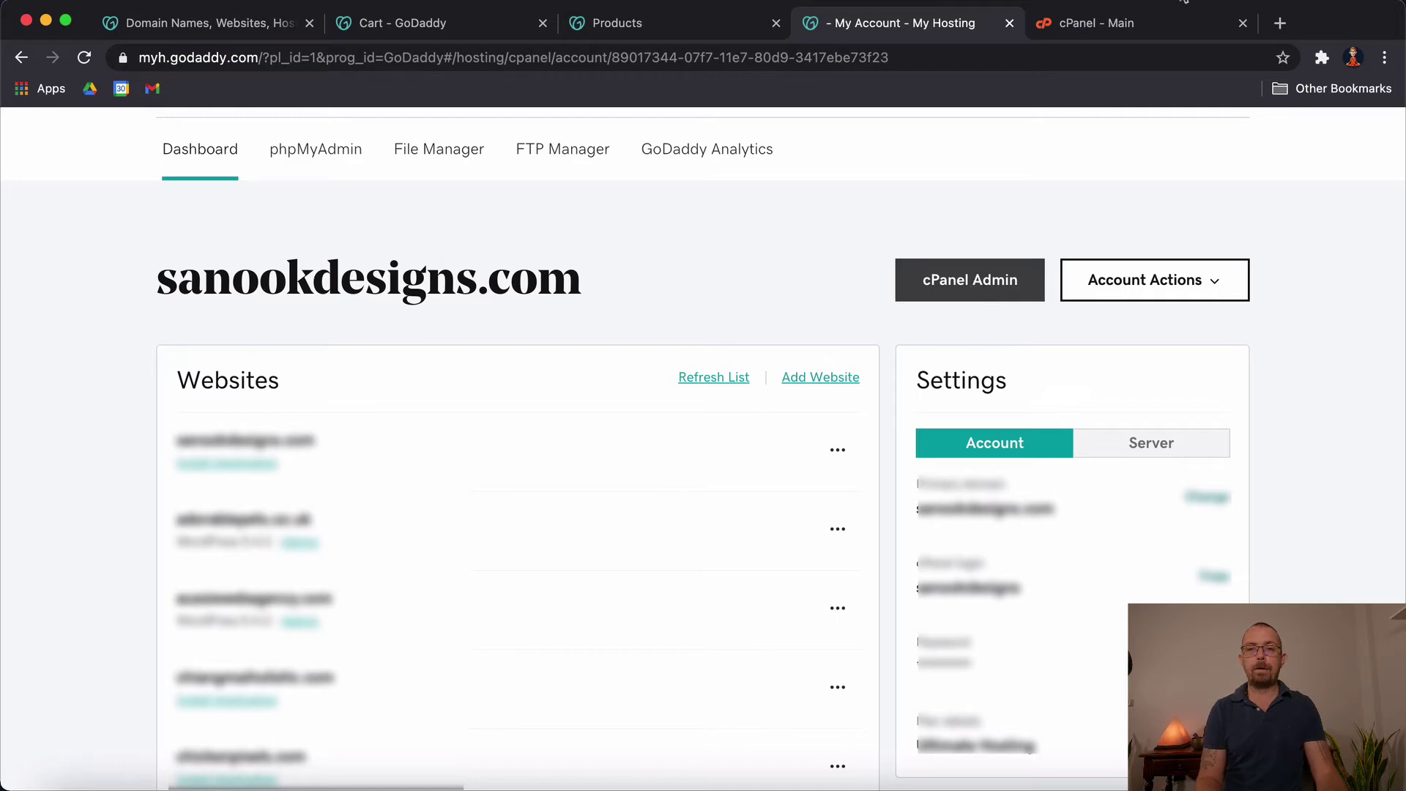
pyautogui.click(1128, 25)
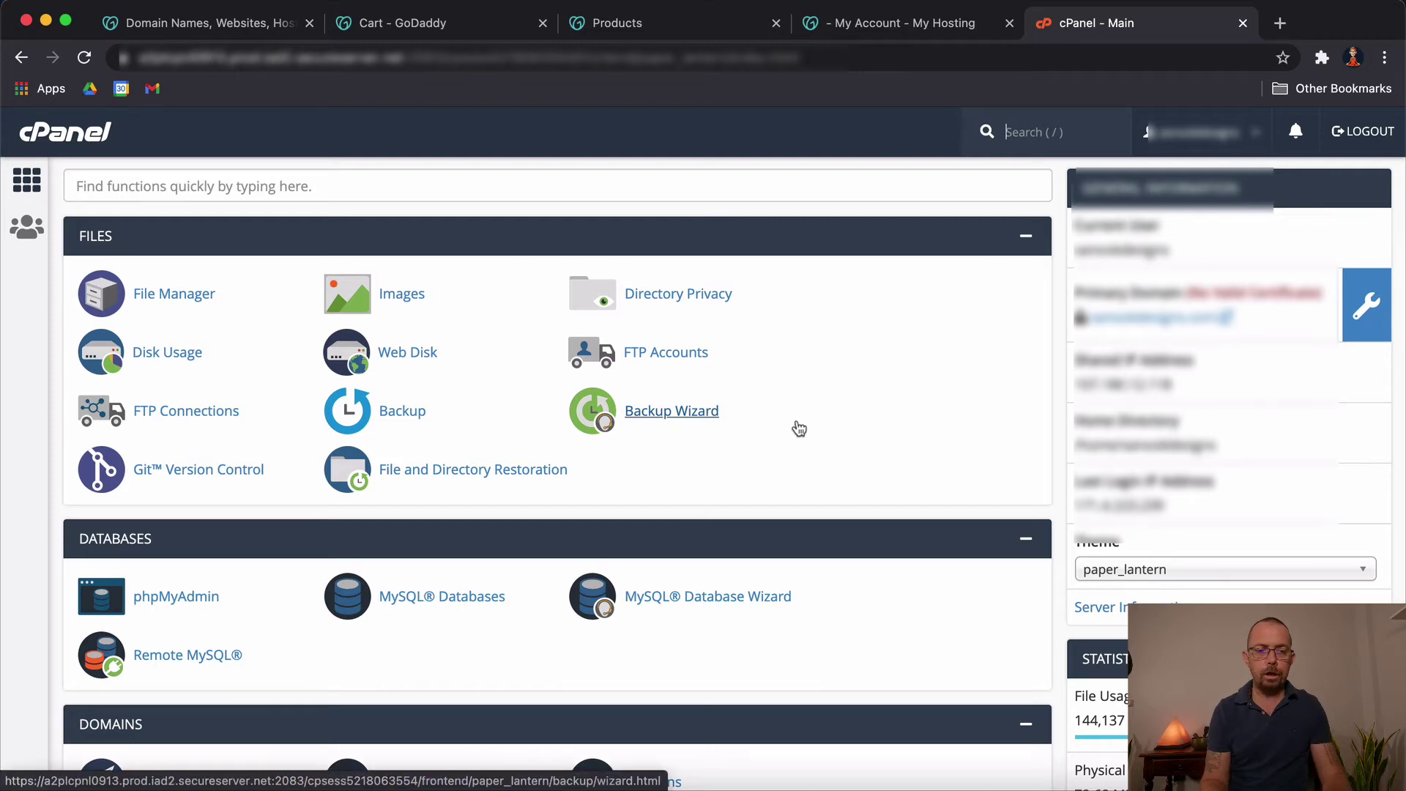
pyautogui.scroll(-15, 798, 428)
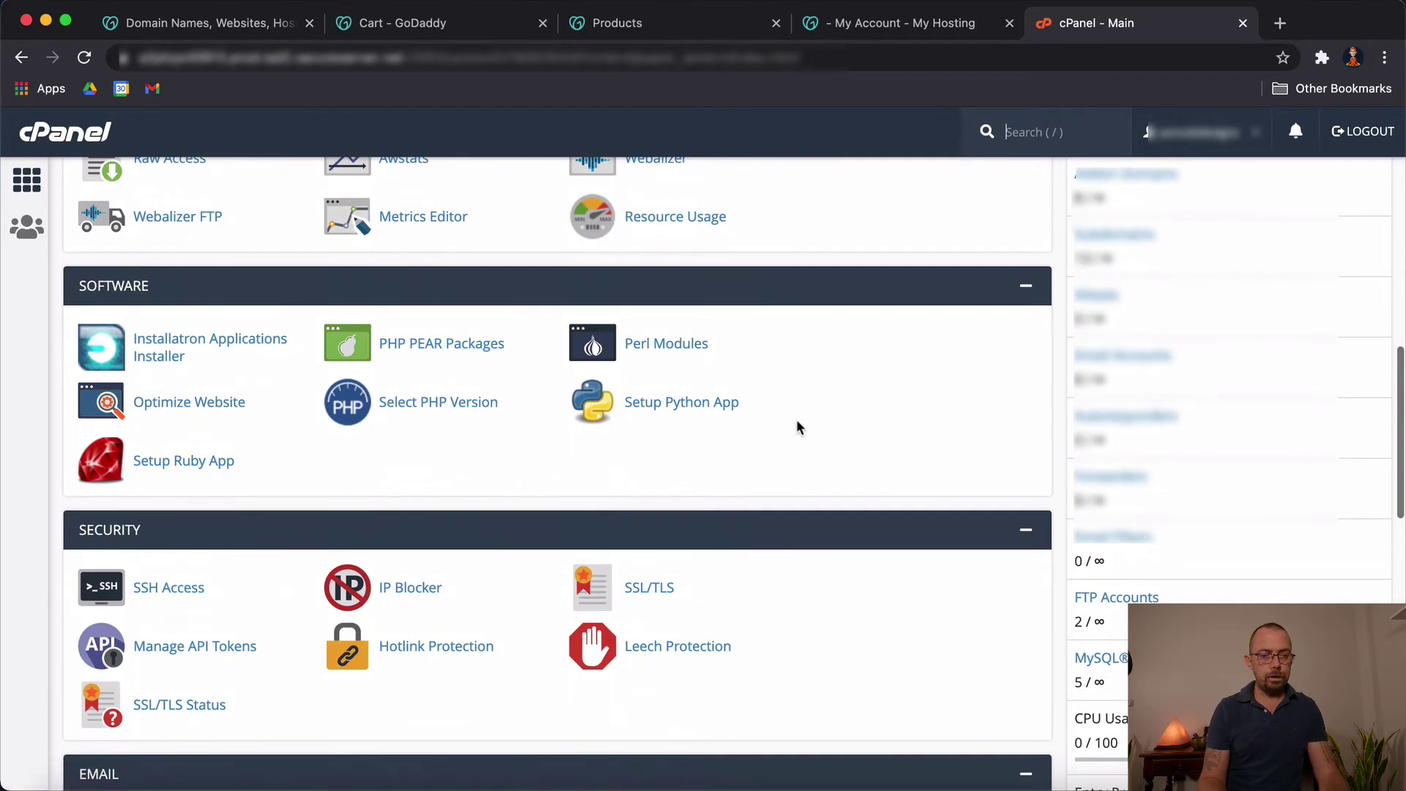
pyautogui.scroll(-7, 797, 427)
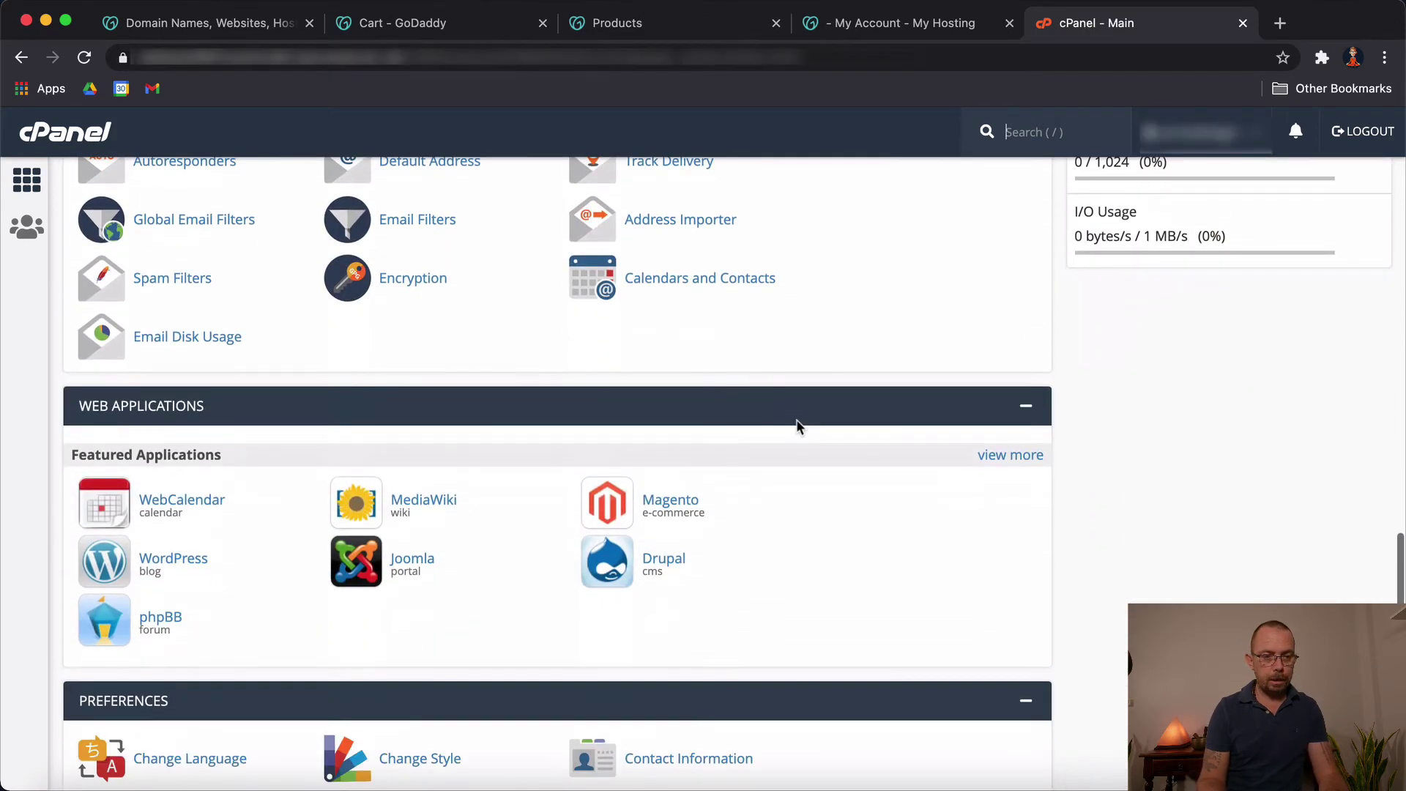
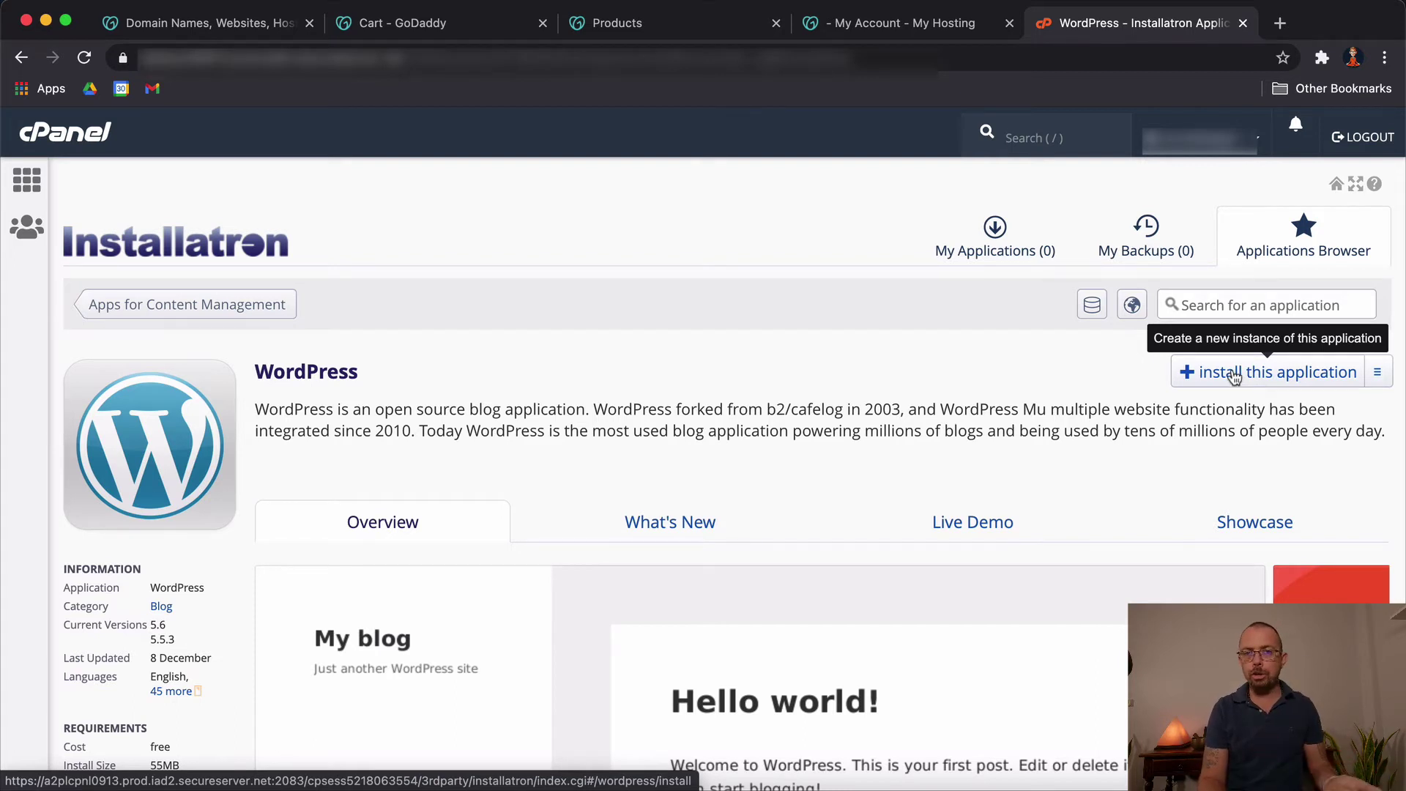
pyautogui.click(1196, 373)
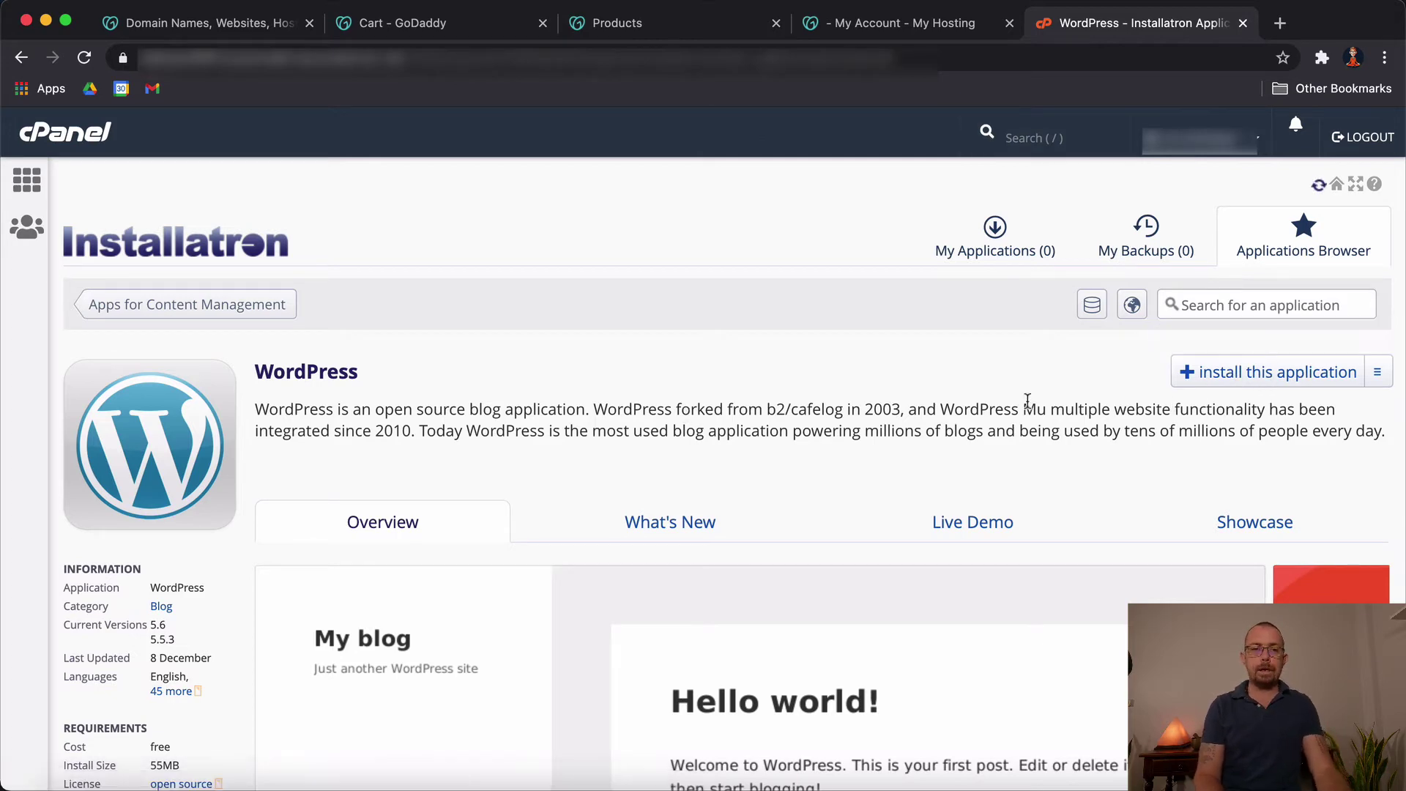
pyautogui.scroll(-1, 893, 498)
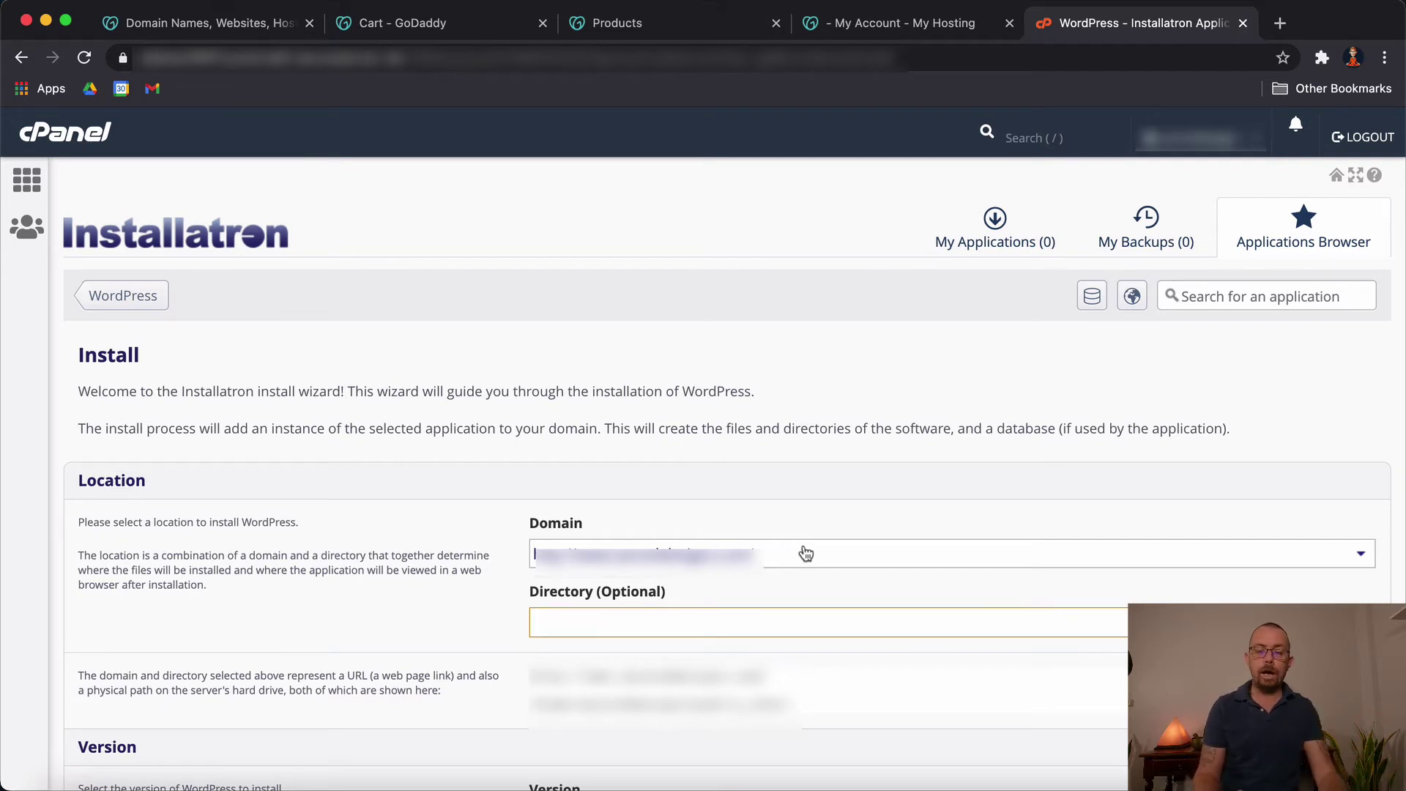
pyautogui.click(806, 553)
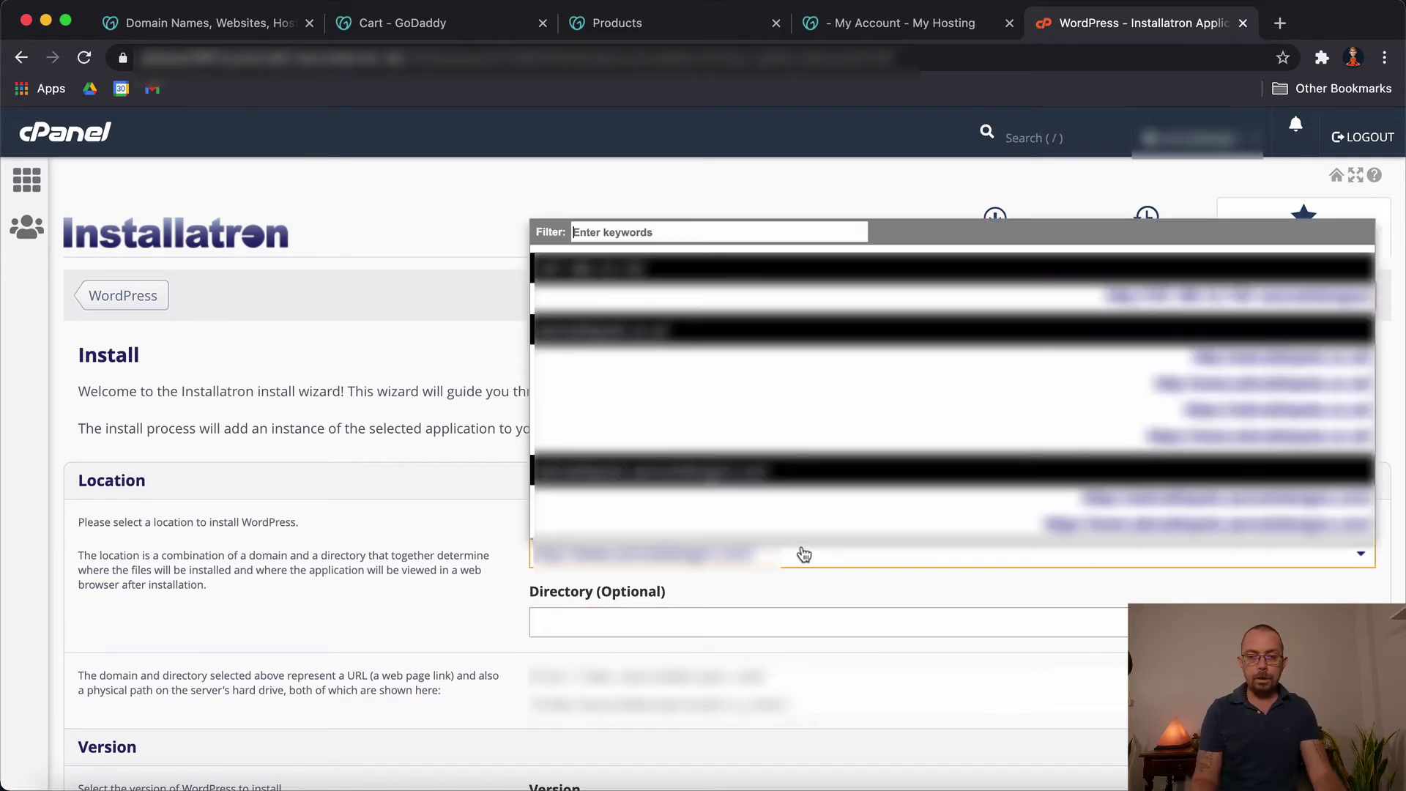
pyautogui.scroll(-3, 872, 492)
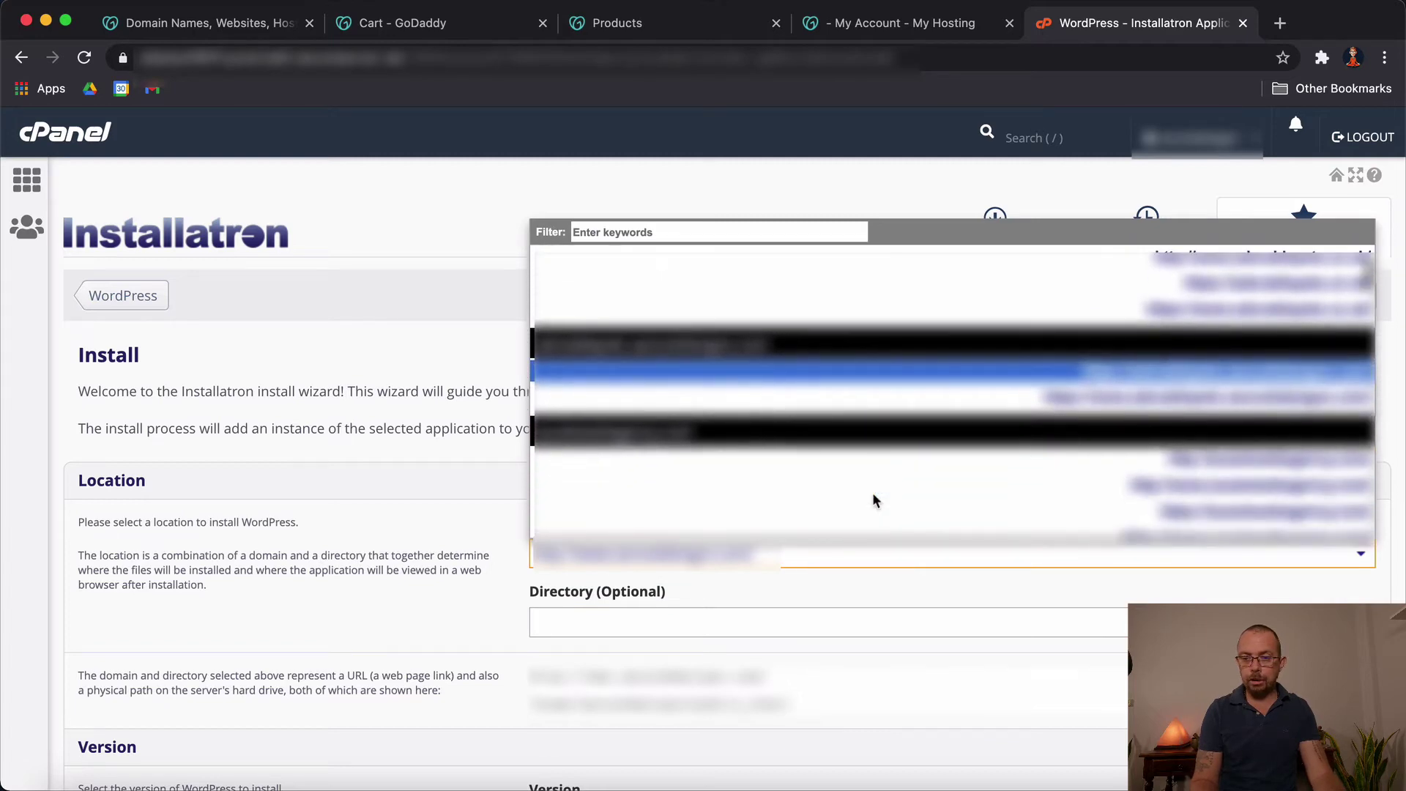
pyautogui.click(1194, 455)
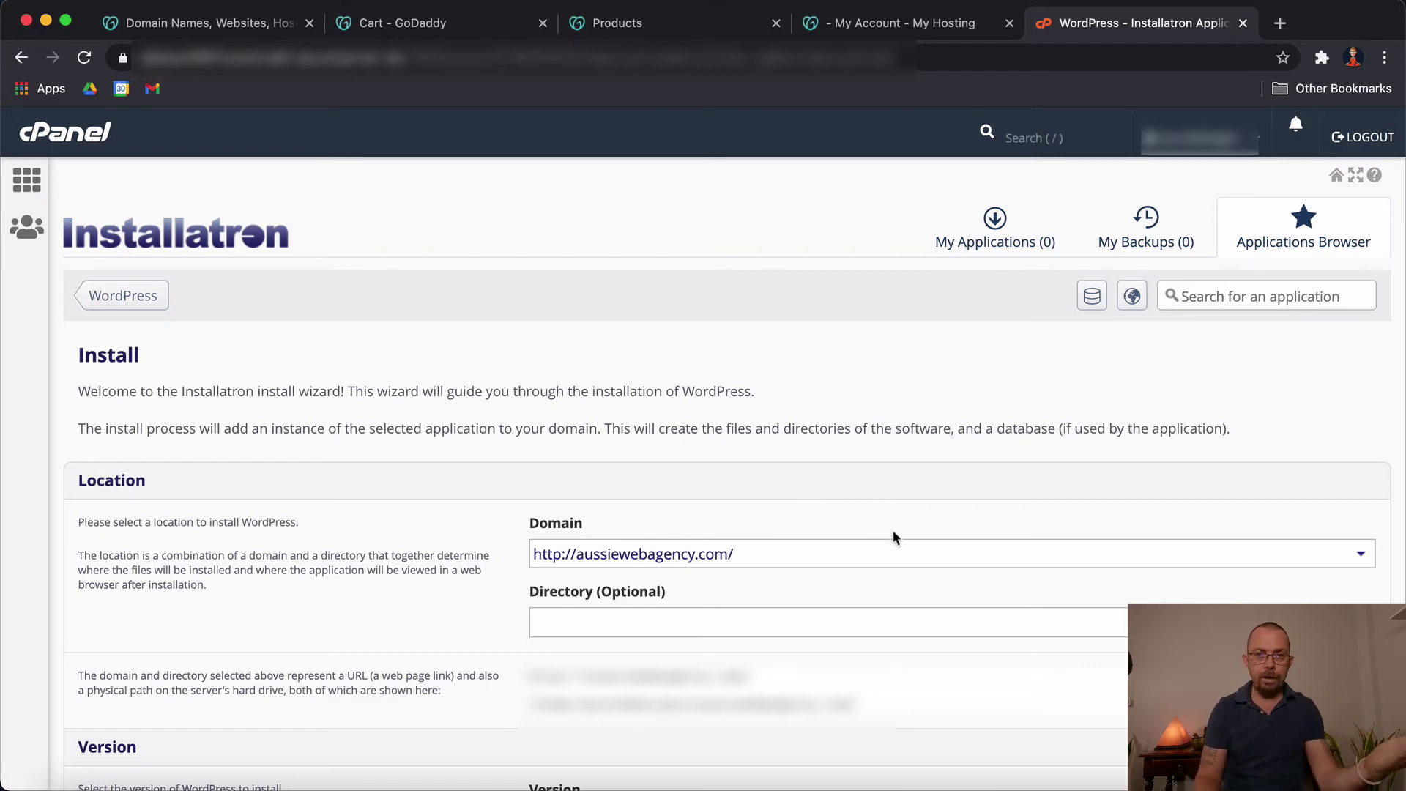
pyautogui.scroll(-1, 894, 537)
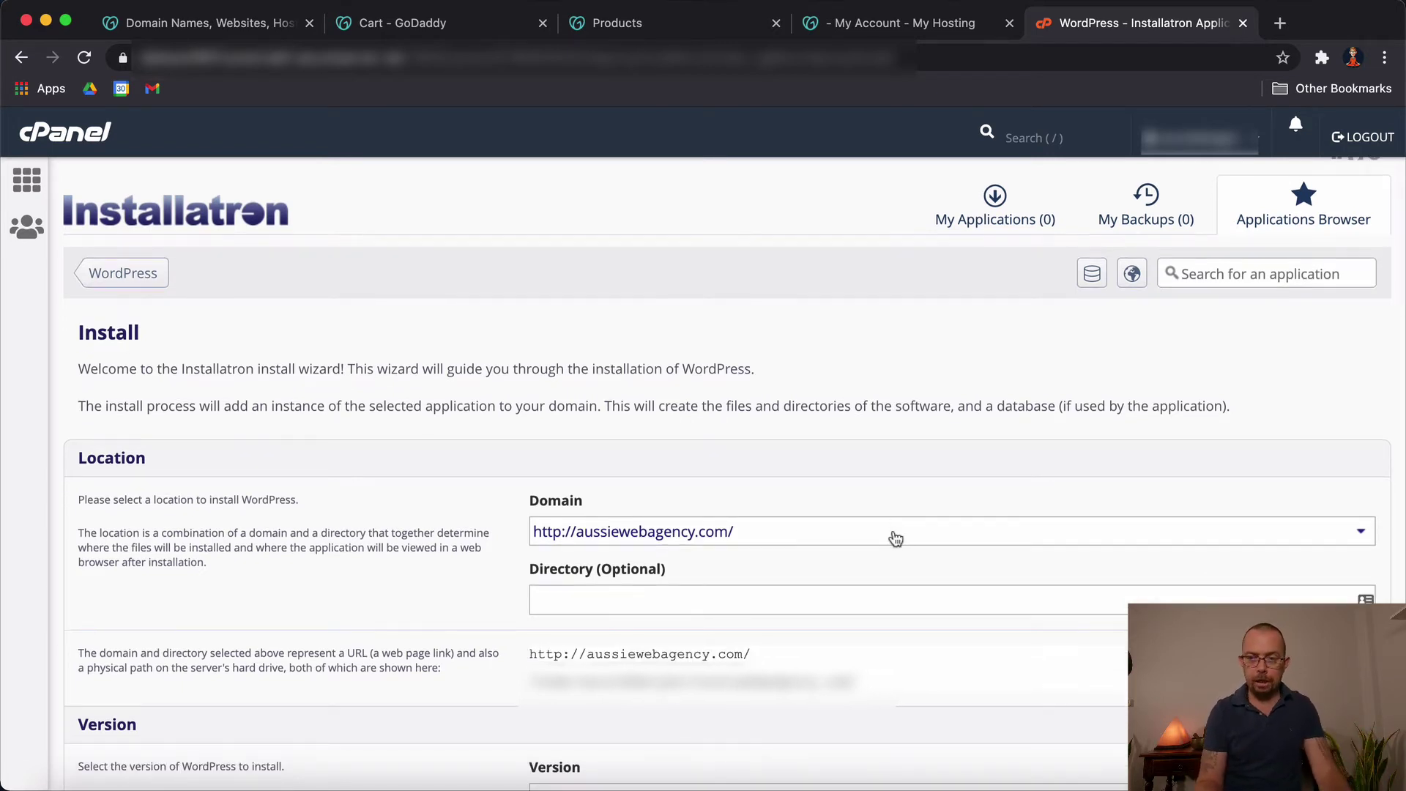
# Step: Leave the install directory blank and keep WordPress version 5.6 (recommended)
pyautogui.scroll(-1, 895, 538)
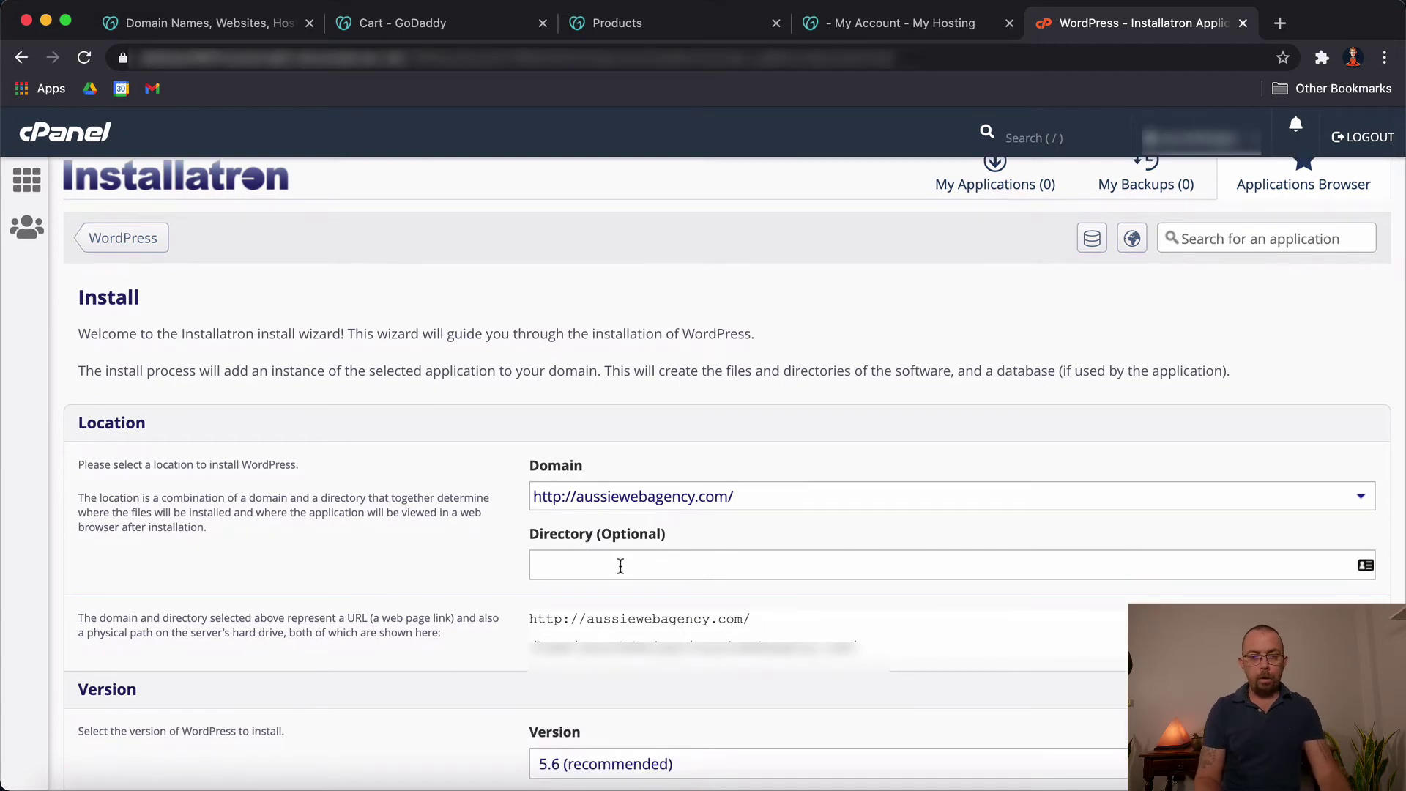
pyautogui.click(620, 565)
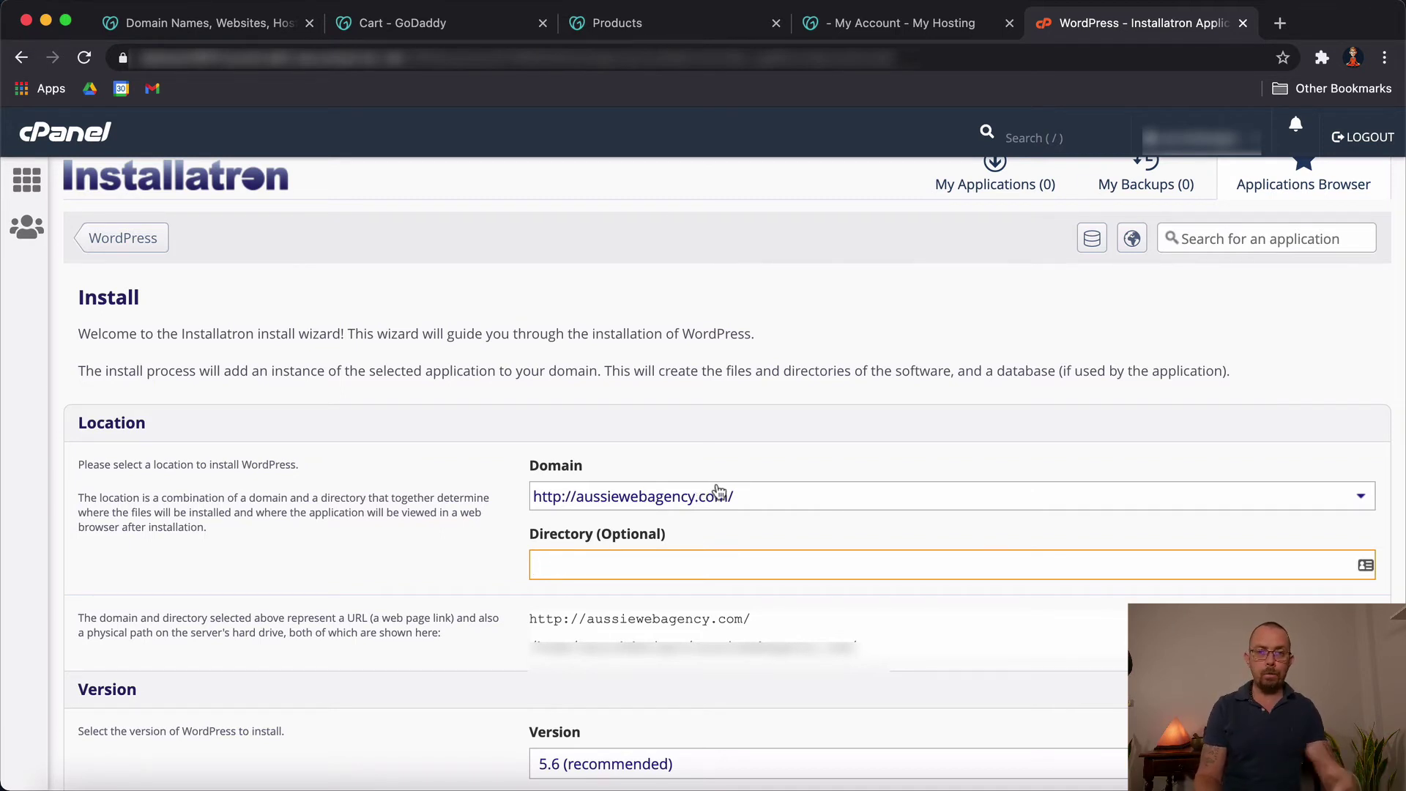
pyautogui.scroll(-5, 739, 495)
pyautogui.click(690, 452)
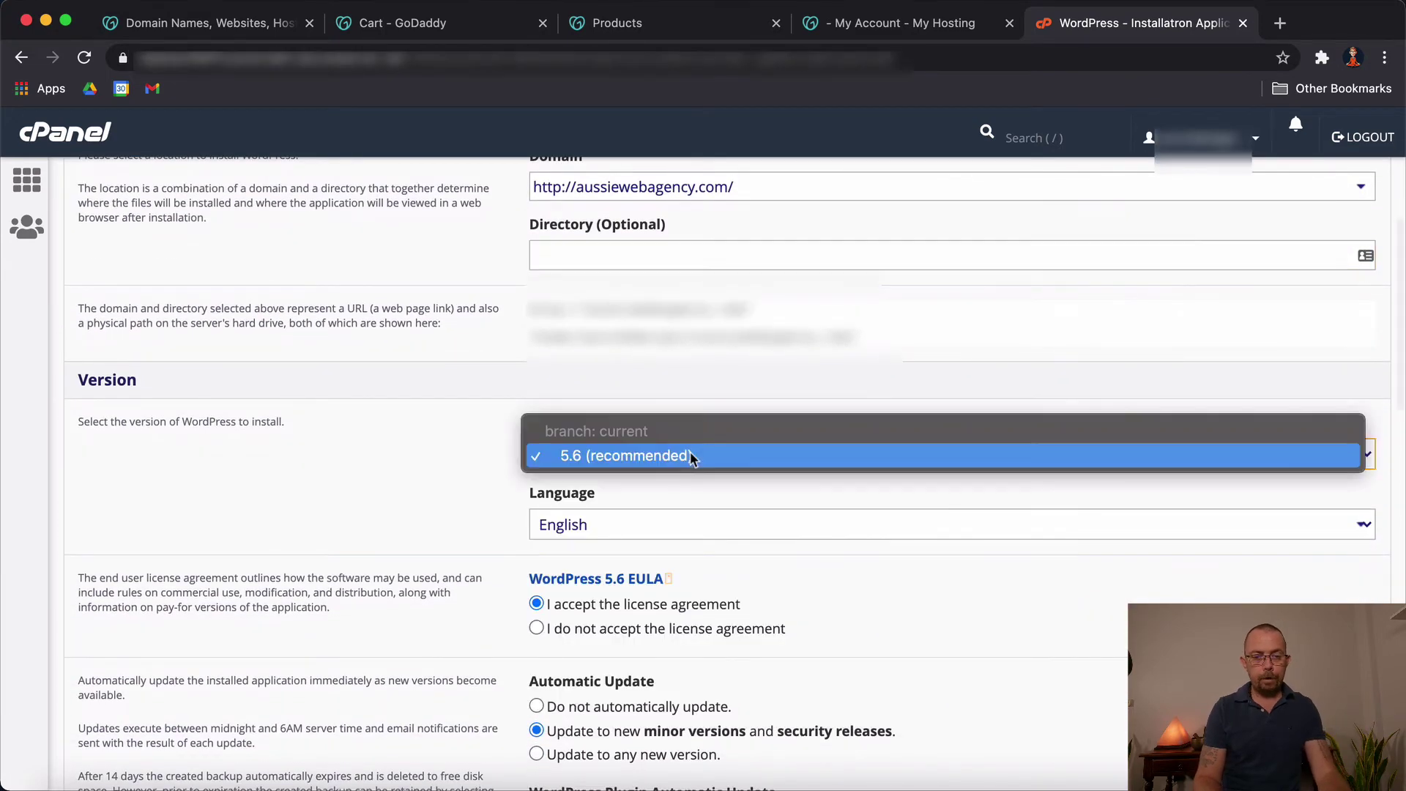
pyautogui.click(766, 451)
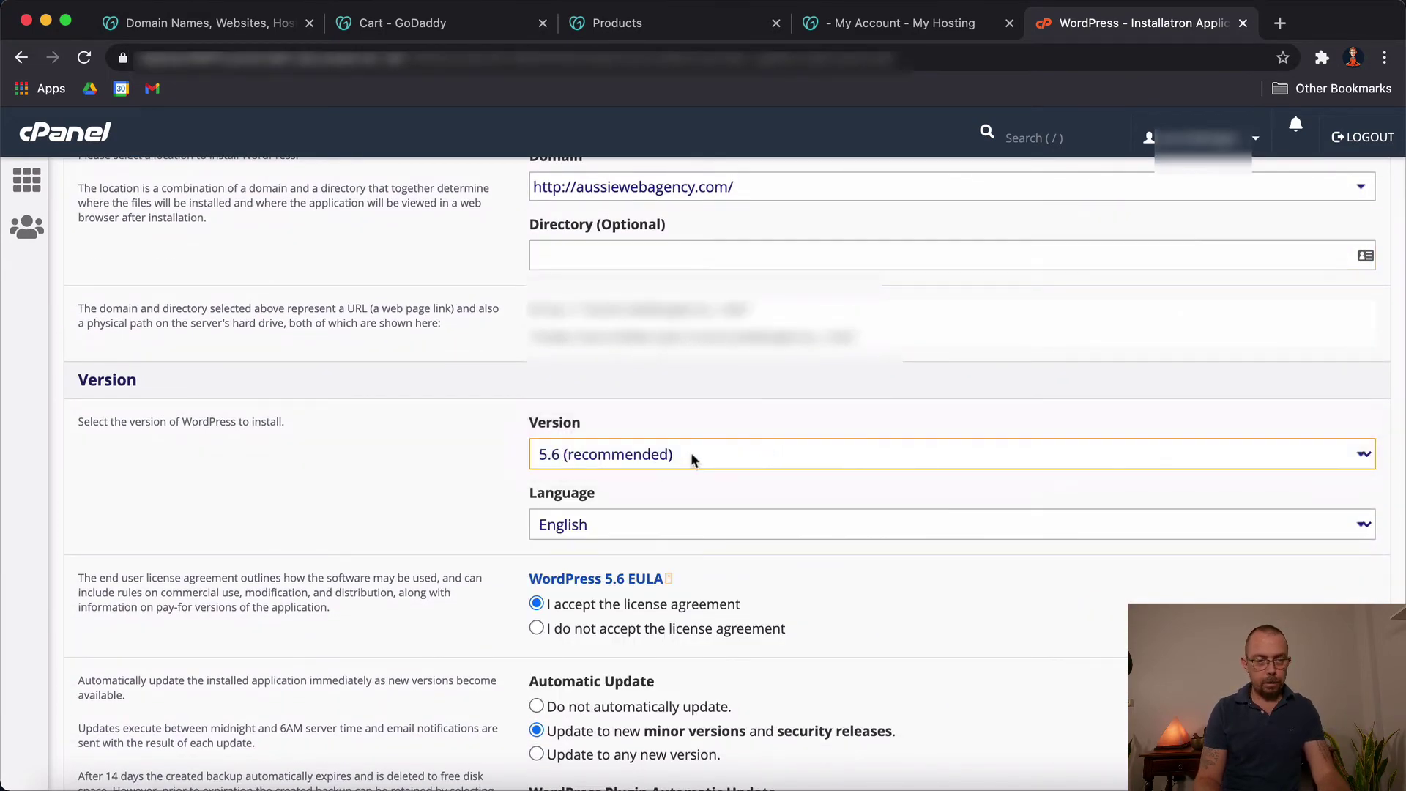
# Step: Keep English as the site language and continue down to the administrator settings
pyautogui.scroll(-1, 691, 451)
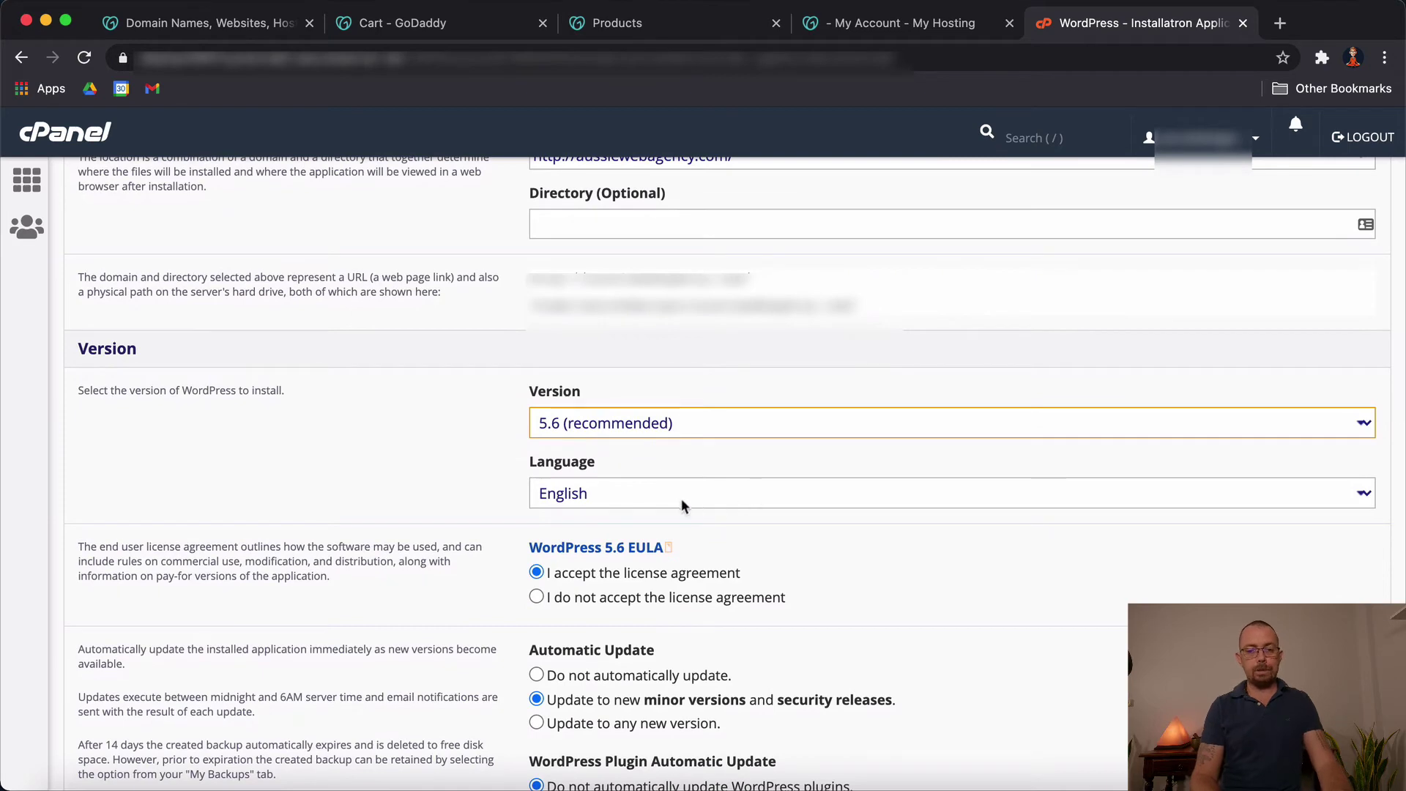
pyautogui.scroll(-2, 709, 492)
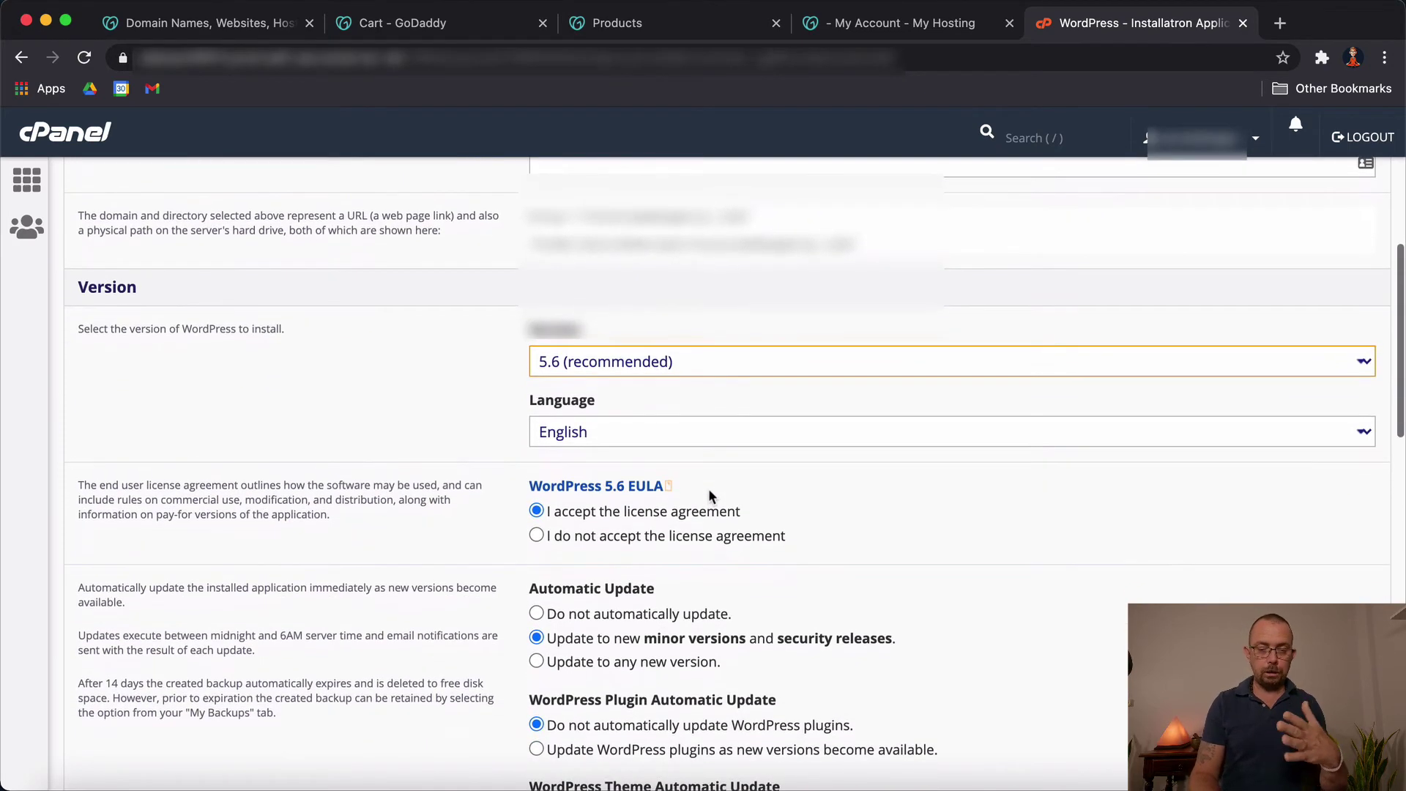
pyautogui.scroll(-1, 709, 495)
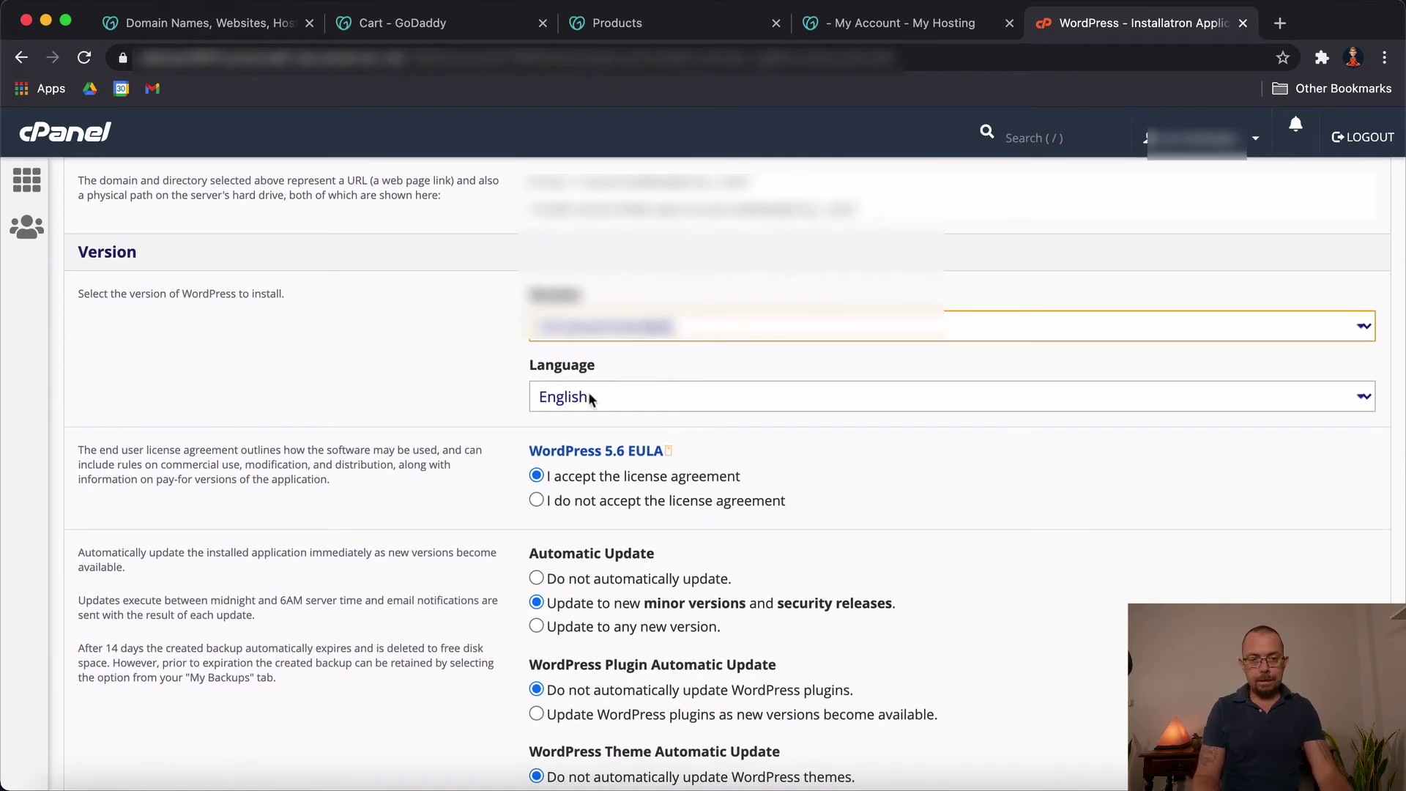
pyautogui.click(617, 402)
pyautogui.click(386, 394)
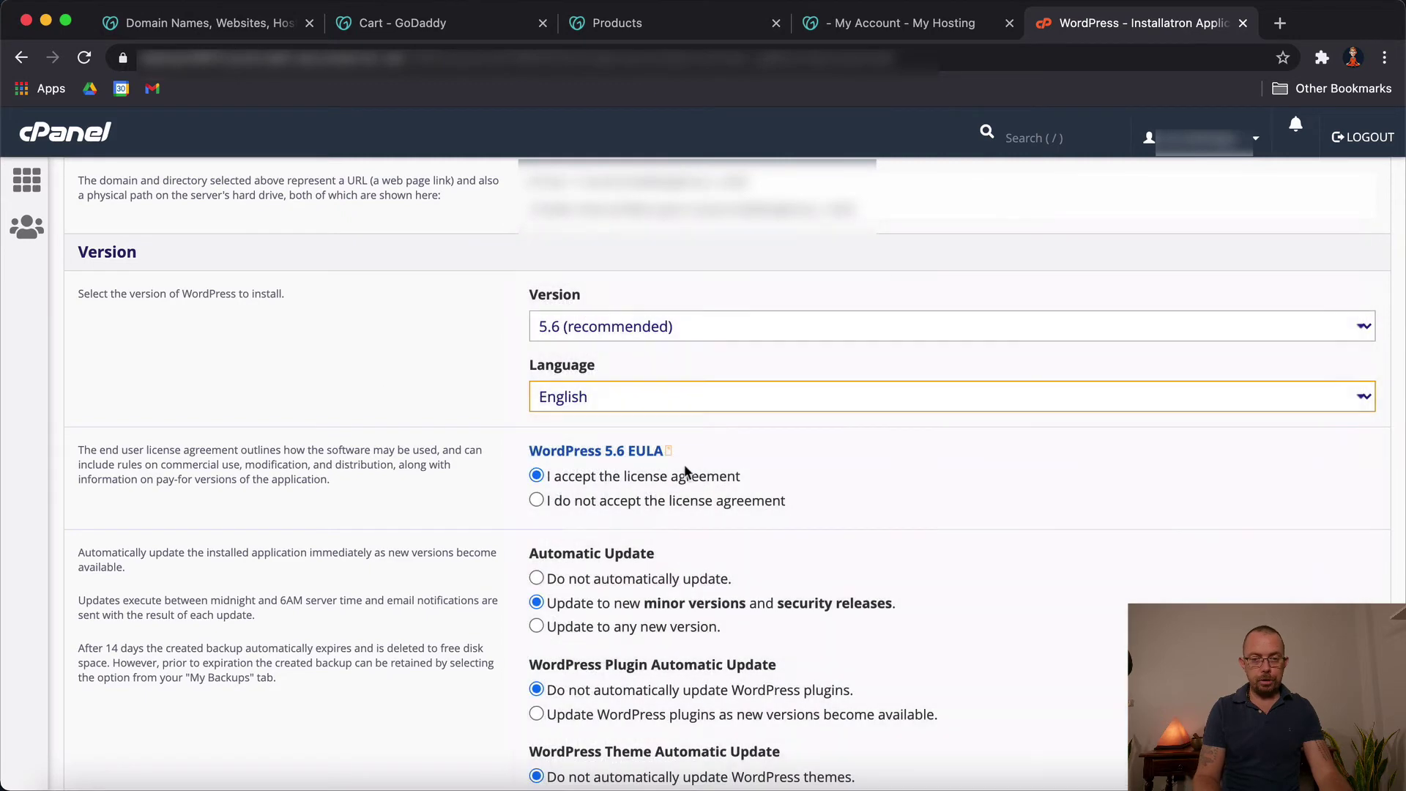
pyautogui.scroll(-4, 913, 597)
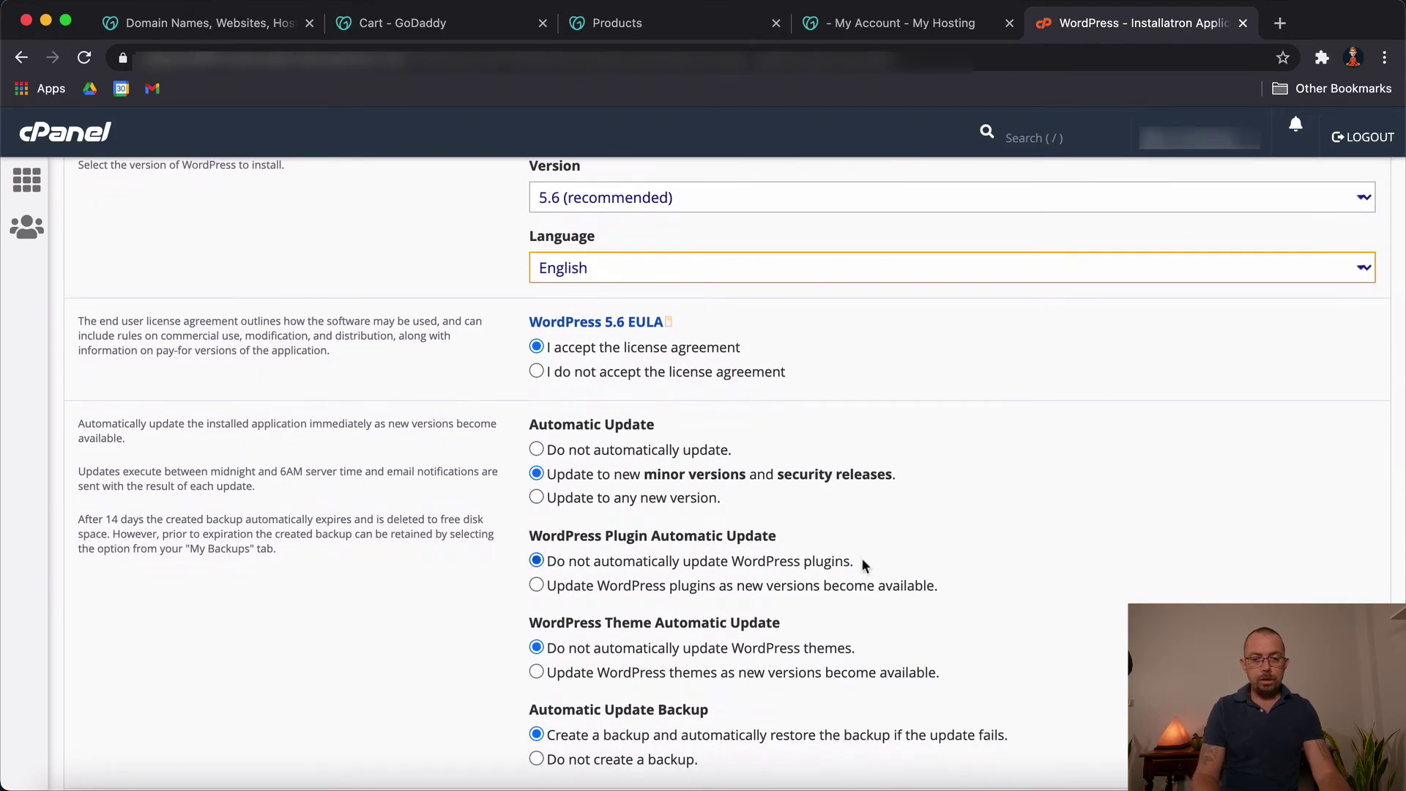
pyautogui.scroll(-2, 862, 564)
pyautogui.scroll(-10, 861, 560)
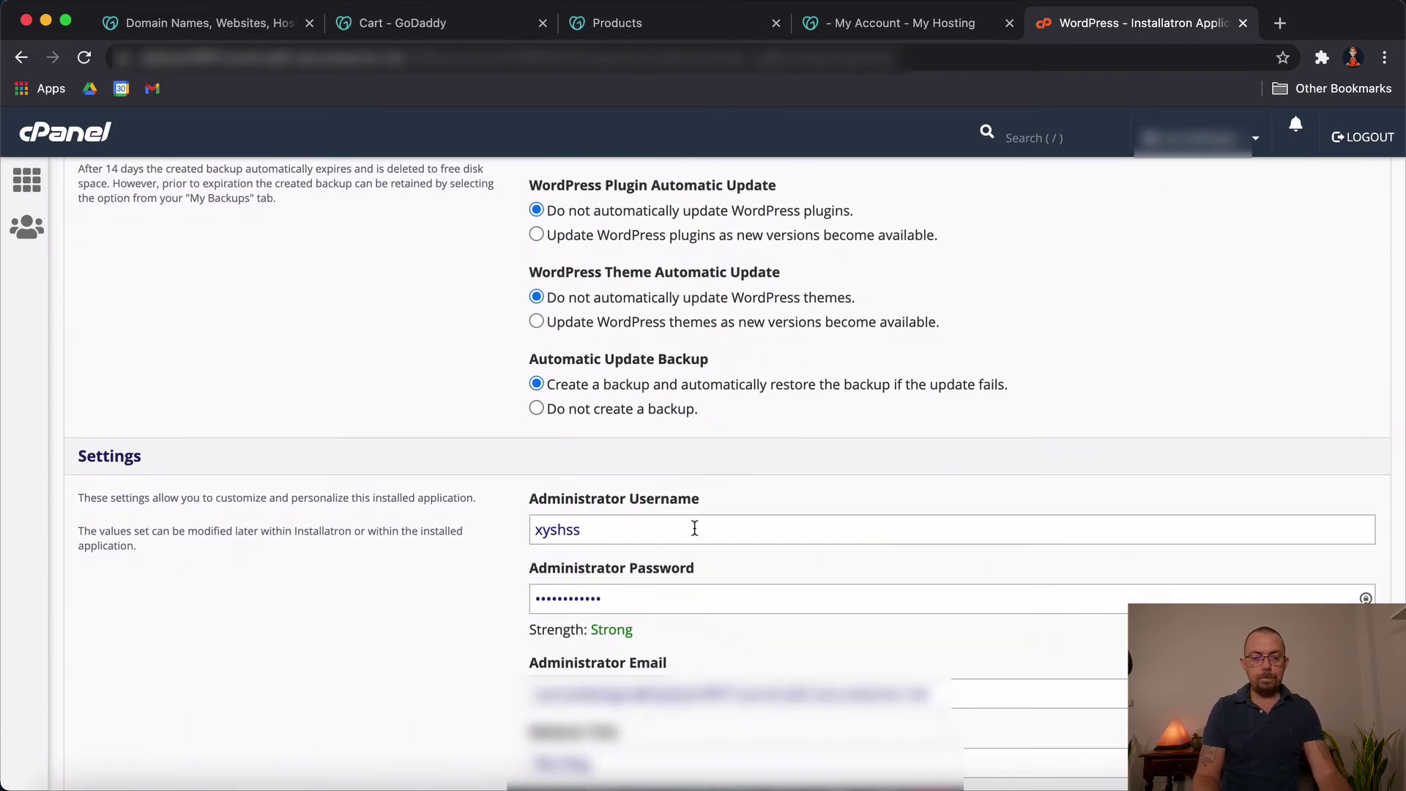
# Step: Set the administrator username to admin and enter an administrator password
pyautogui.click(694, 528)
pyautogui.press('super+a')
pyautogui.write('admin')
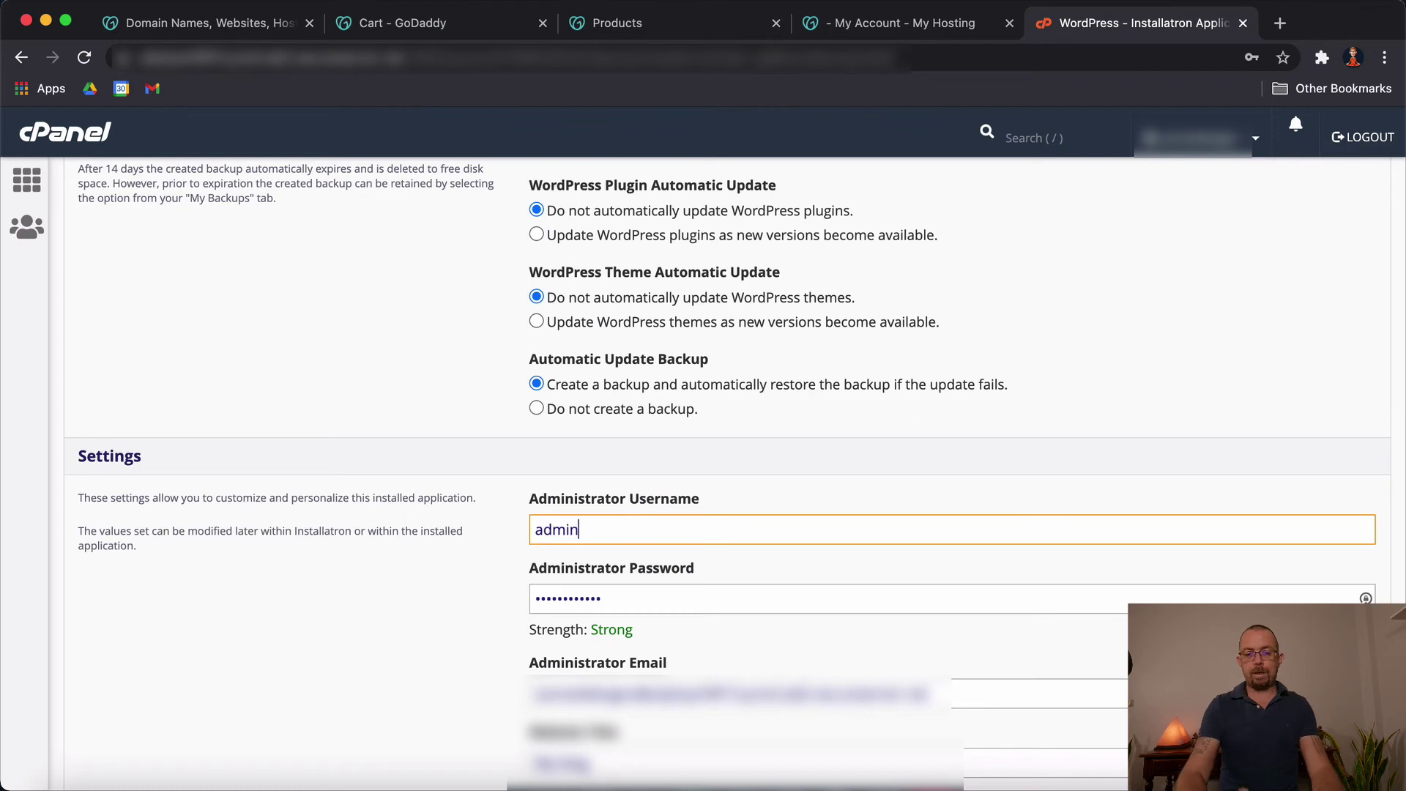
pyautogui.press('Tab')
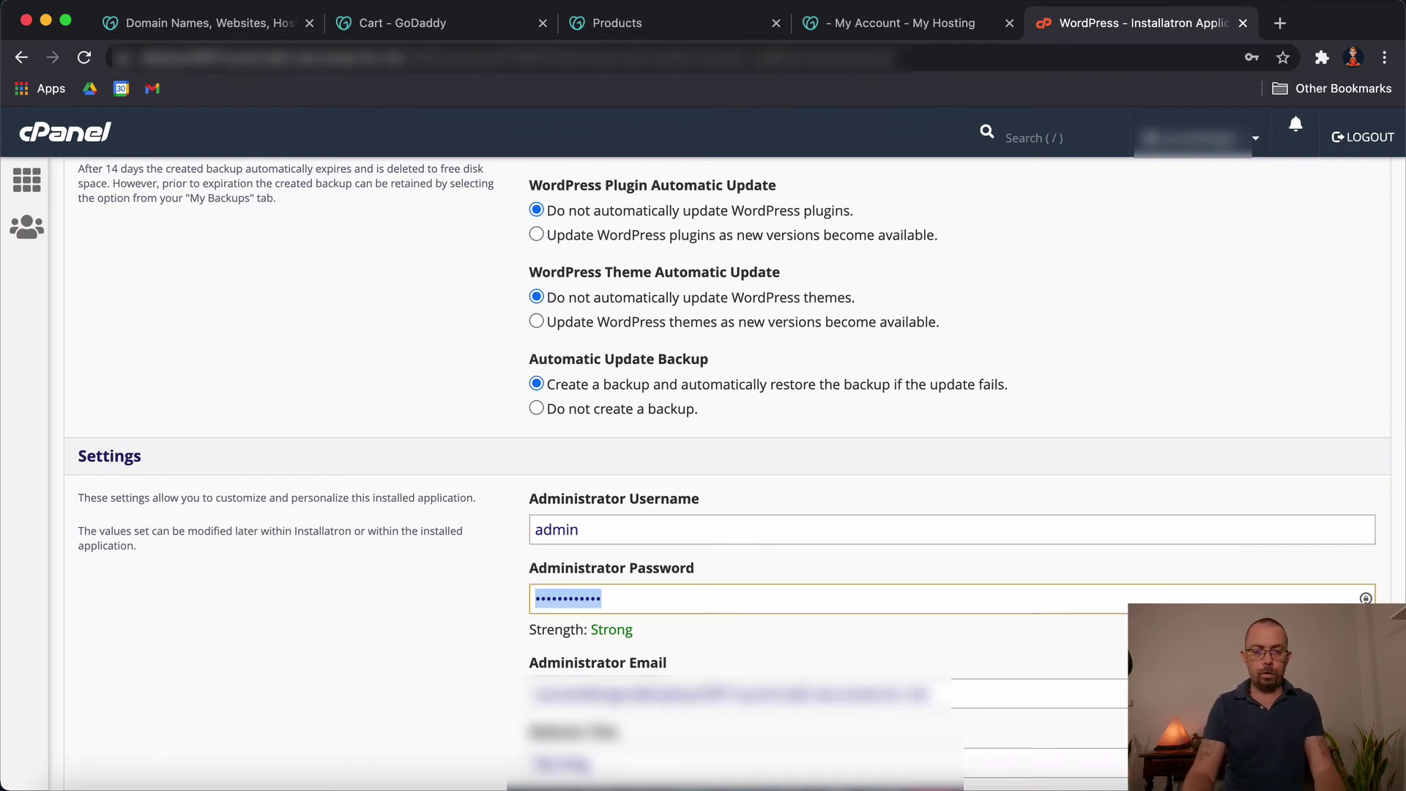
pyautogui.write('••••••••')
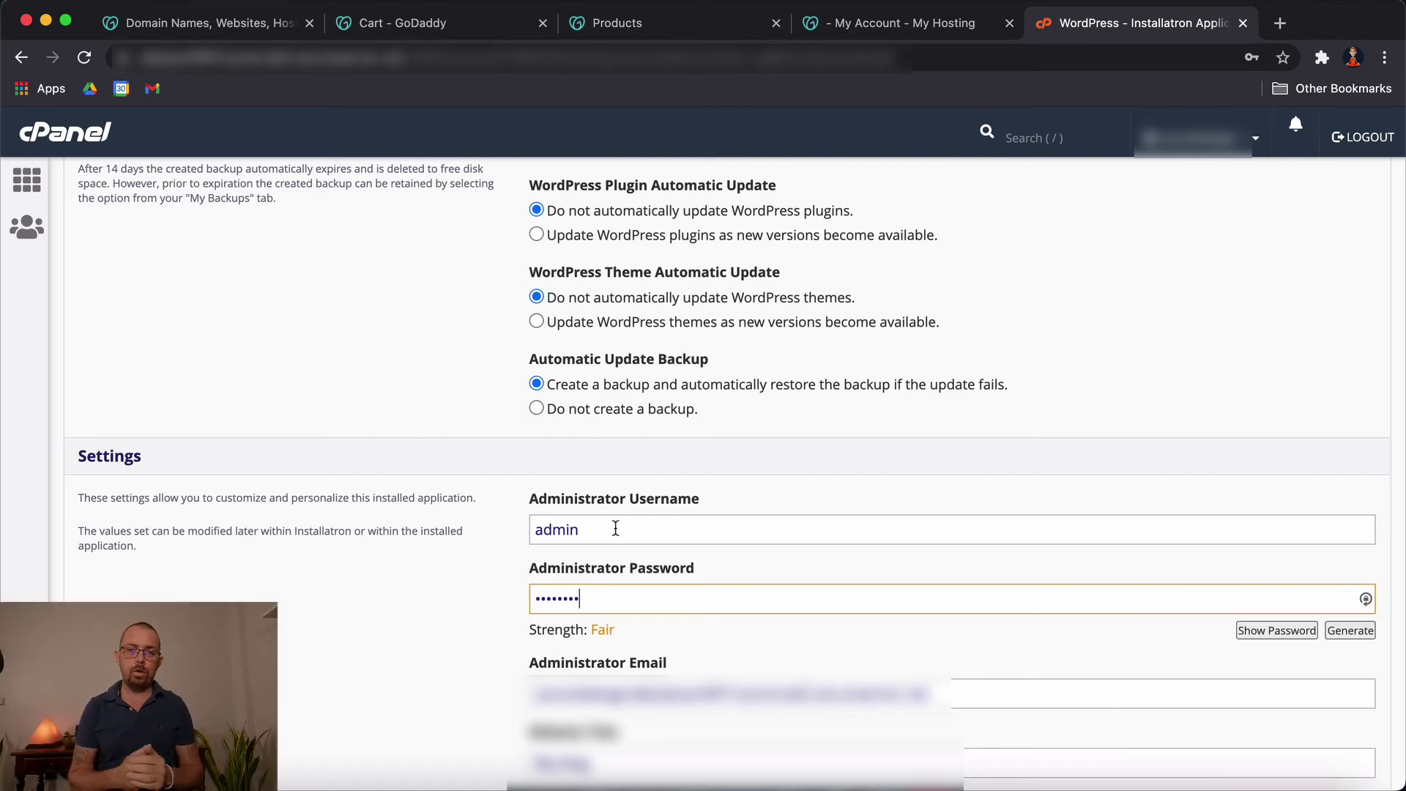
# Step: Replace the administrator password with a newly typed one
pyautogui.moveTo(615, 529); pyautogui.dragTo(518, 532)
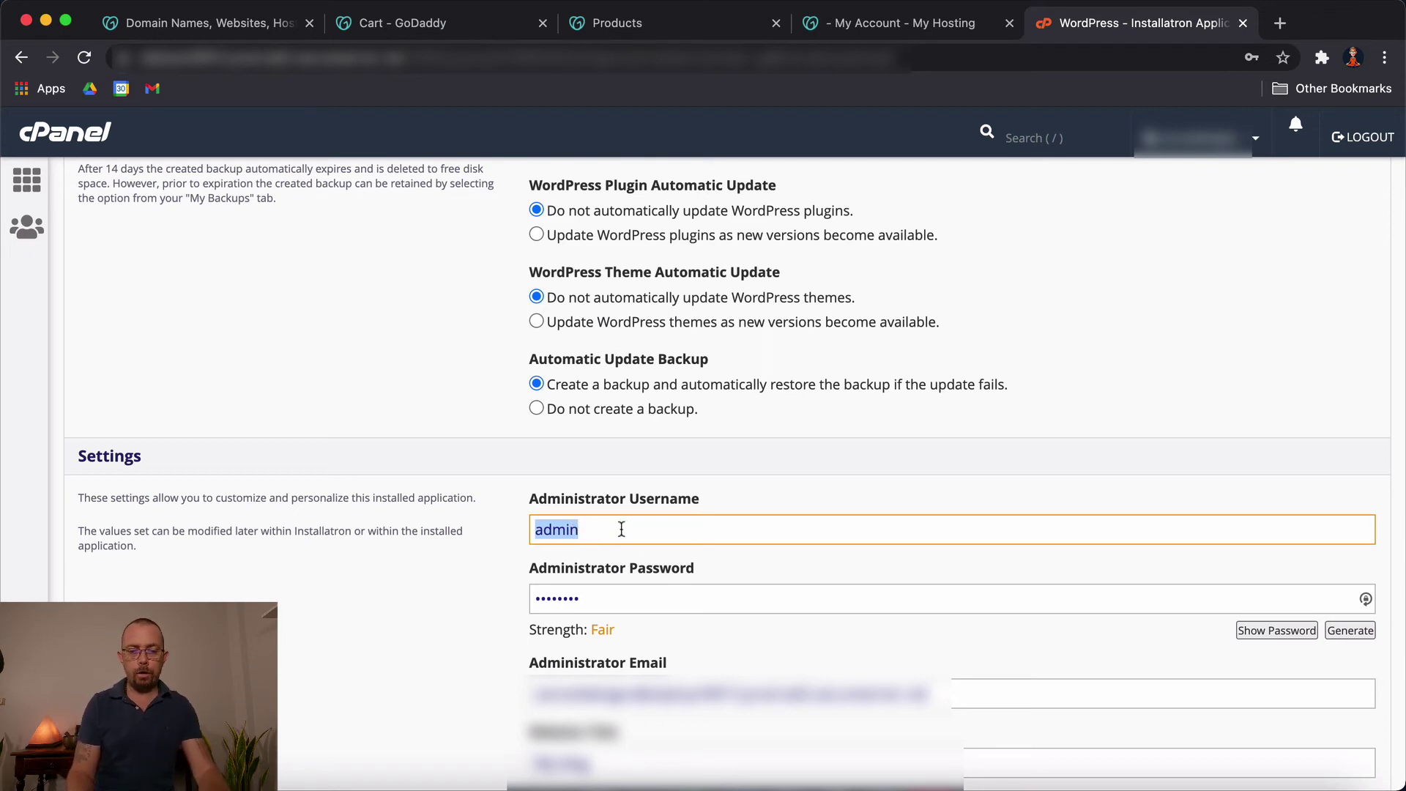
pyautogui.click(626, 593)
pyautogui.press('super+a')
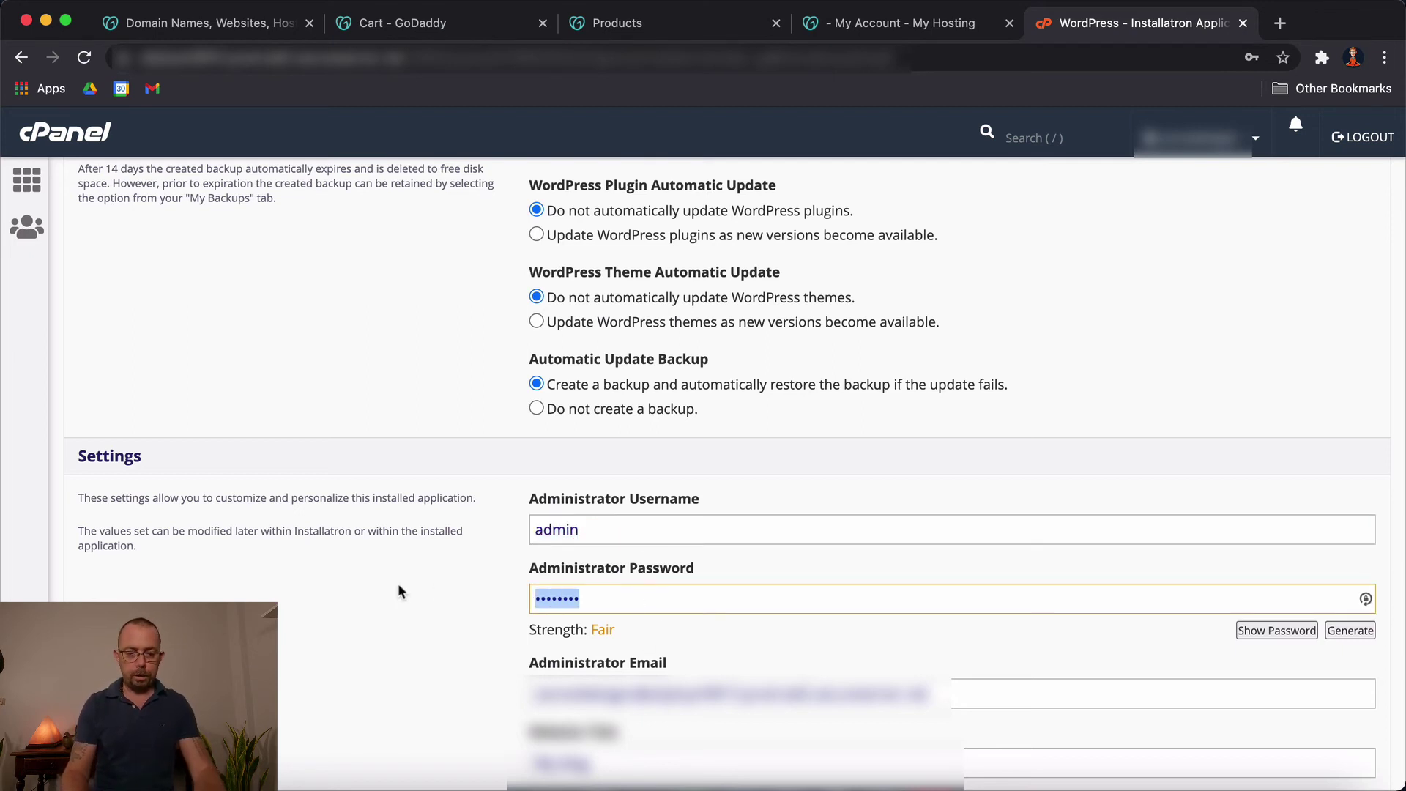
pyautogui.write('••••••••')
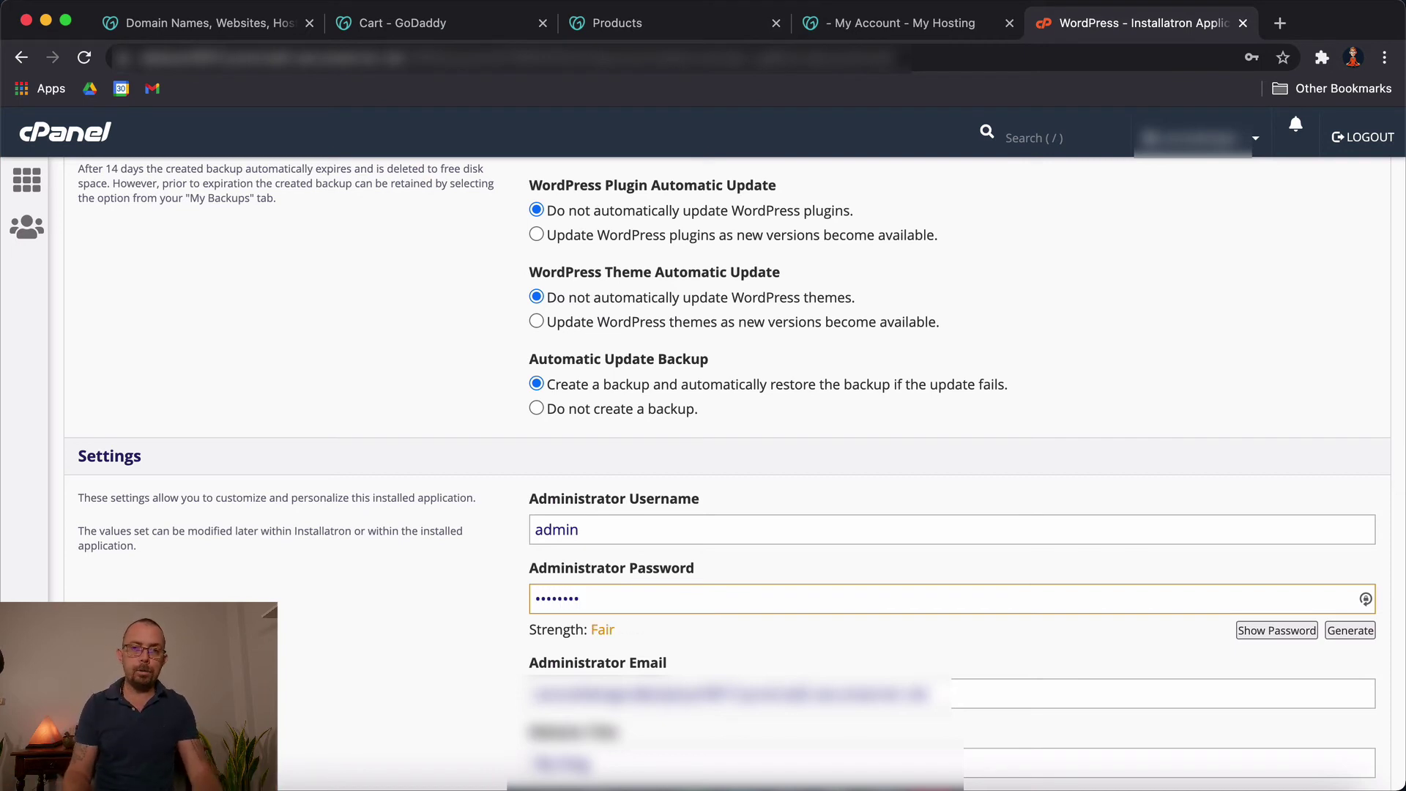
# Step: Replace the Administrator Email with the site owner's e-mail address
pyautogui.scroll(-1, 885, 637)
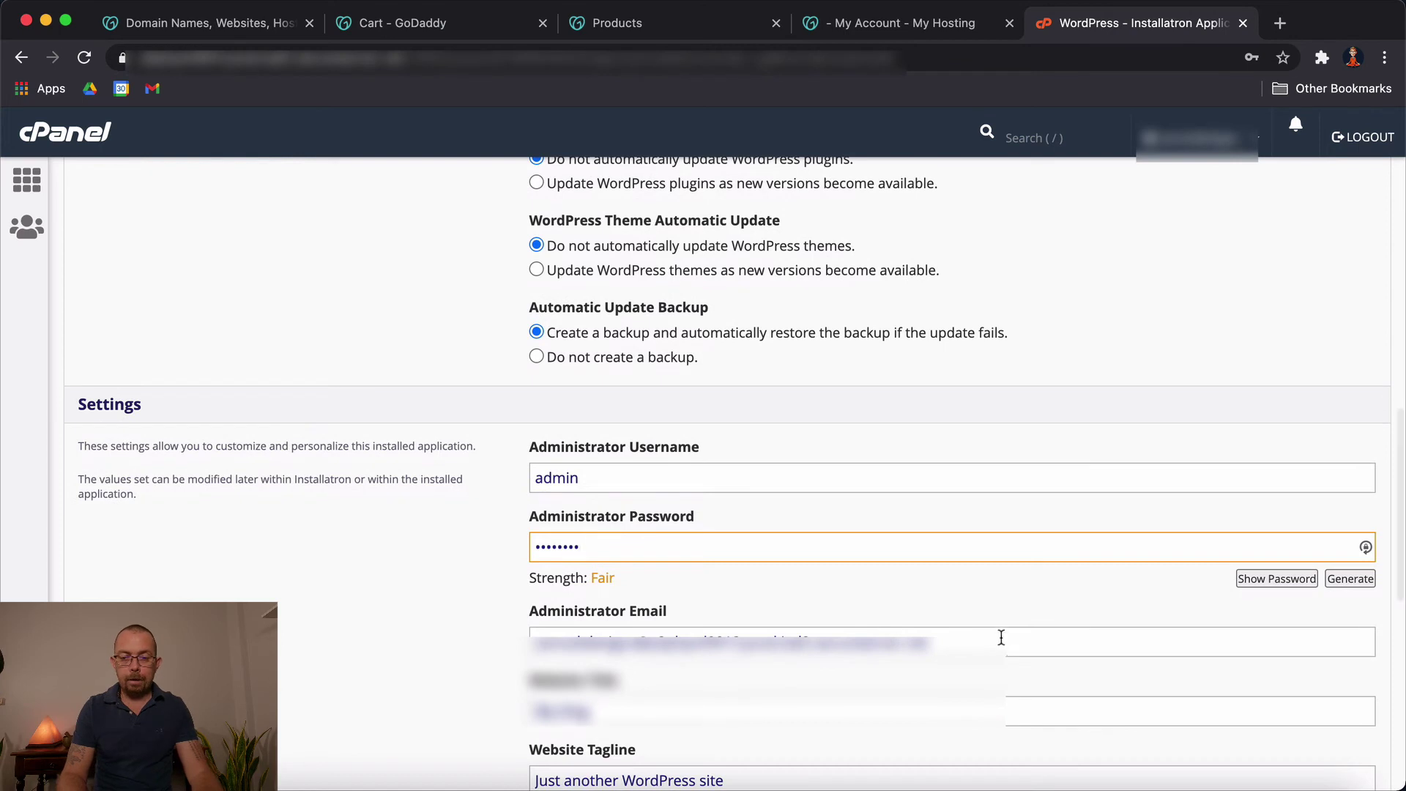
pyautogui.moveTo(1001, 637); pyautogui.dragTo(383, 645)
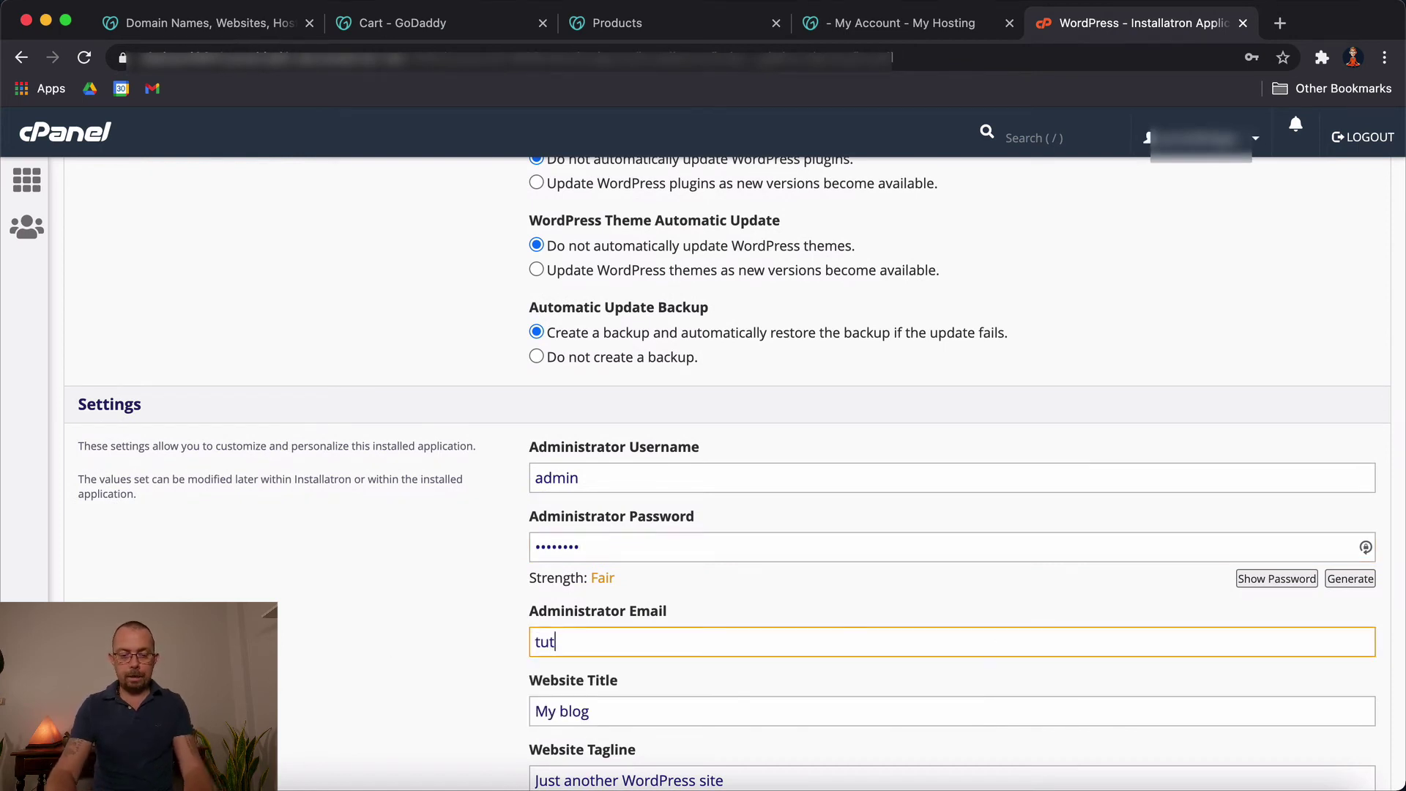
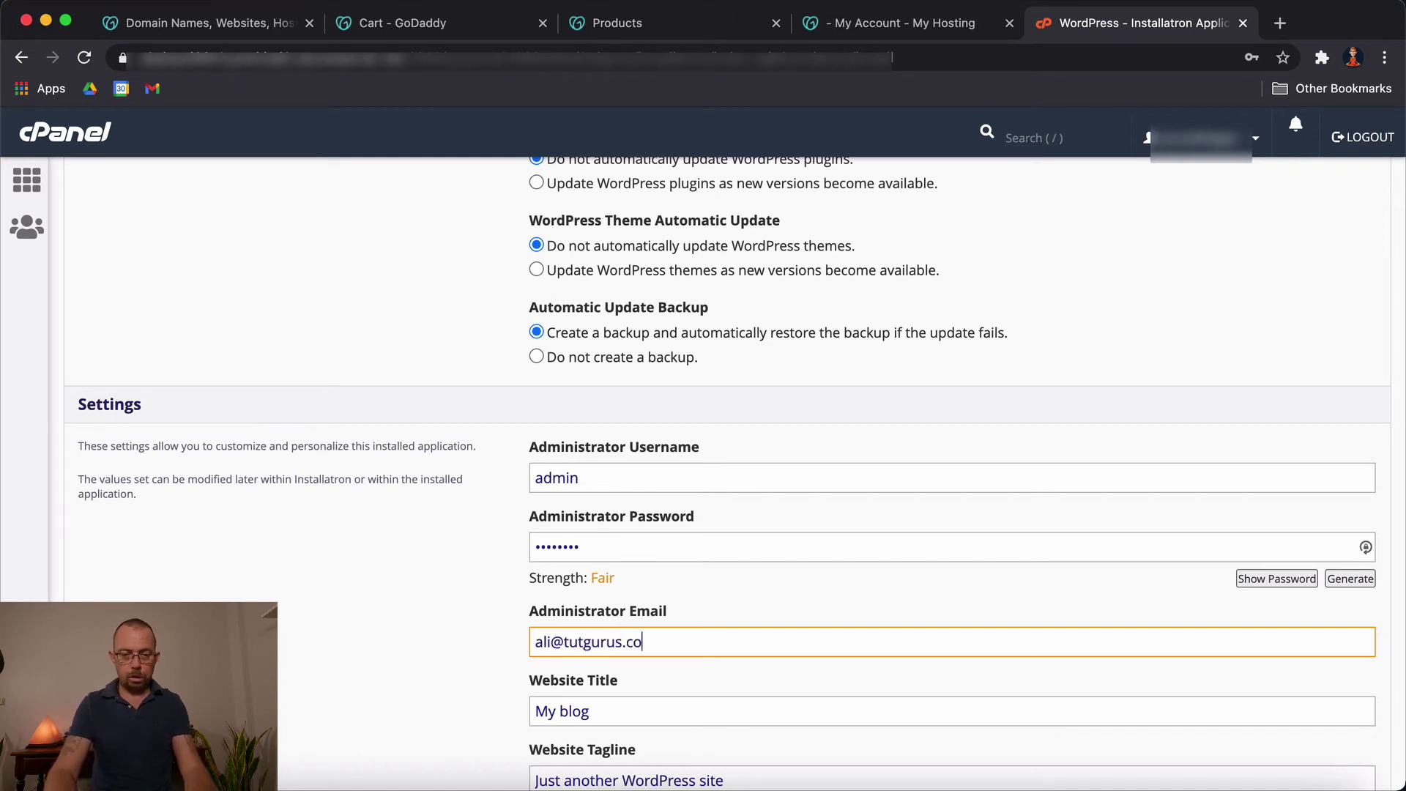
# Step: Review the remaining install options, leaving them at their defaults
pyautogui.scroll(-3, 486, 616)
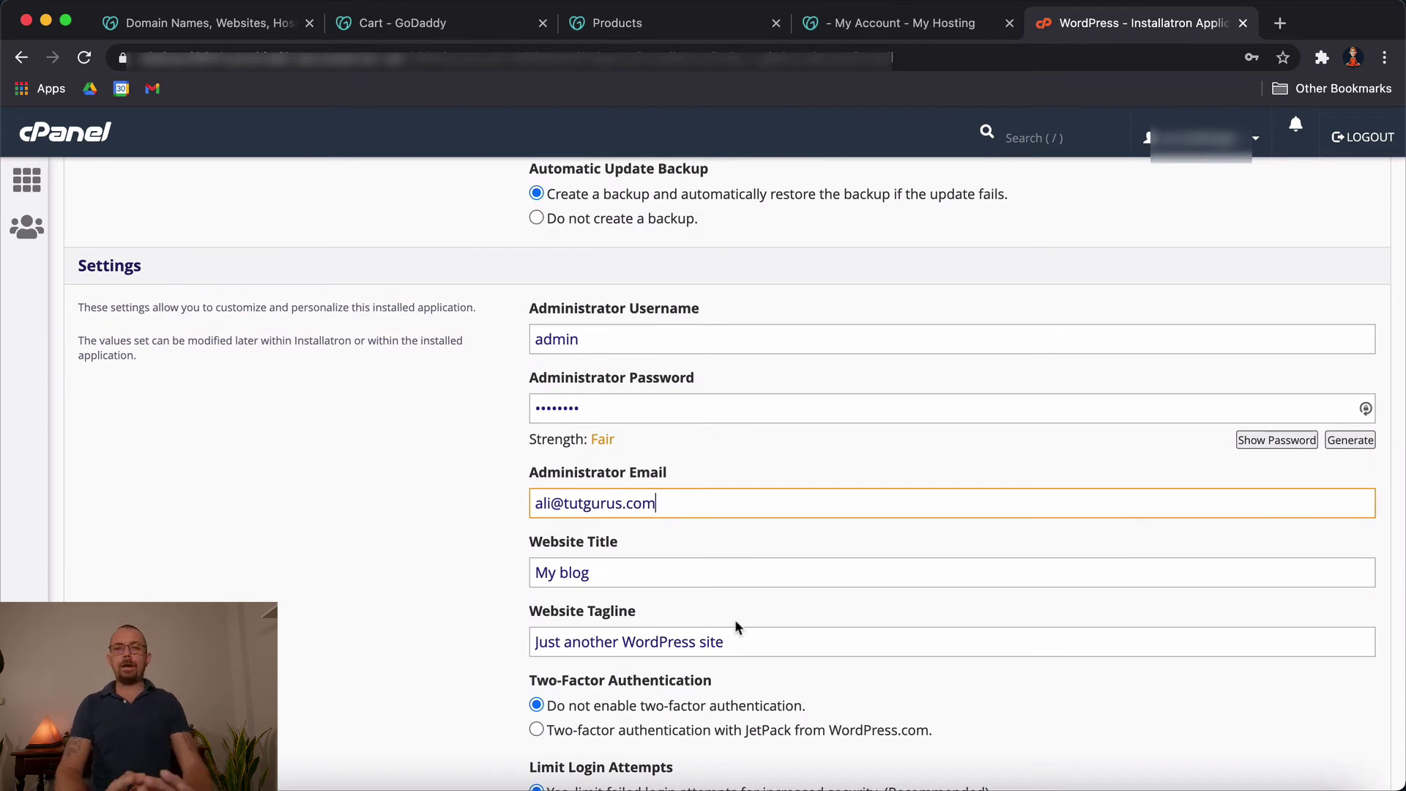
pyautogui.scroll(-1, 765, 617)
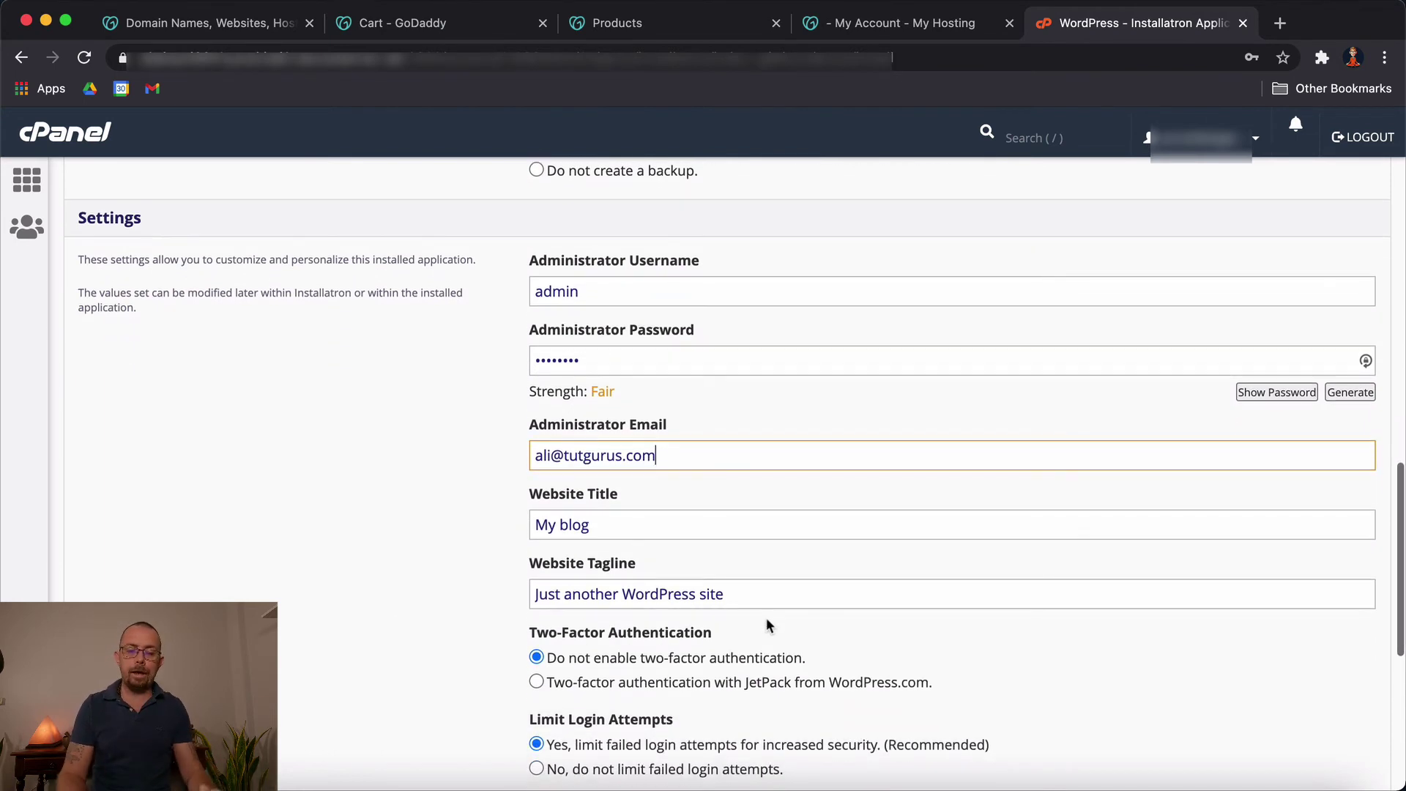
pyautogui.scroll(1, 767, 621)
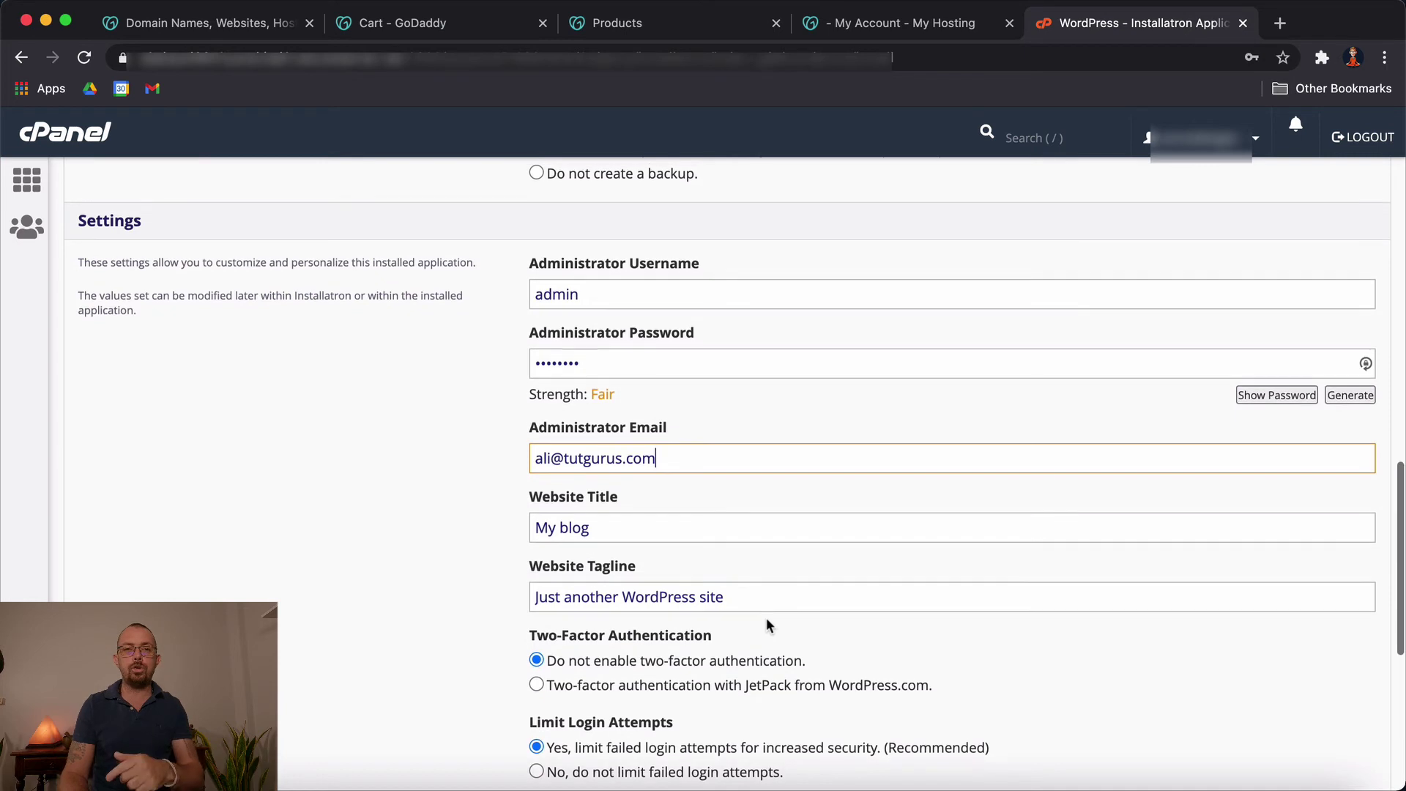
pyautogui.scroll(-3, 766, 622)
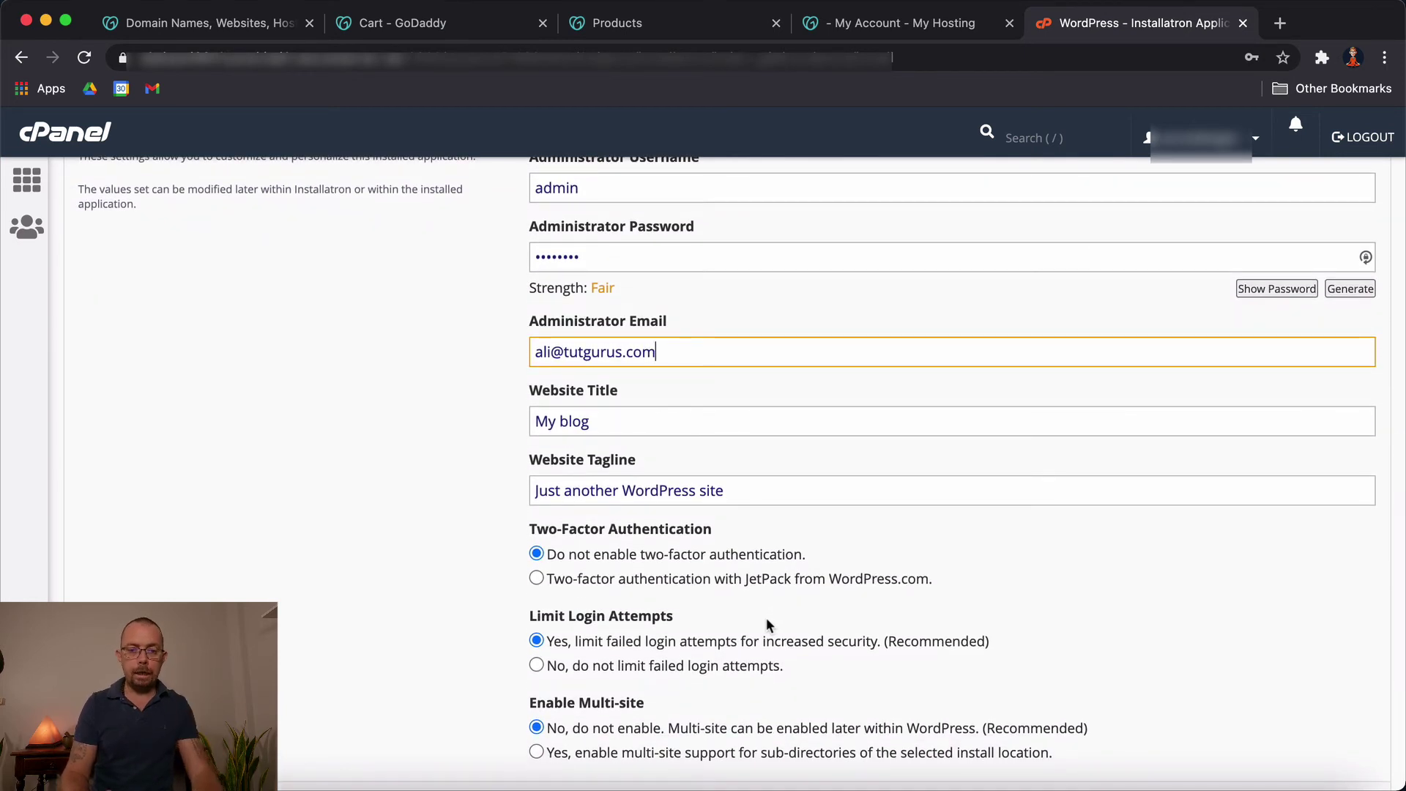
pyautogui.scroll(-4, 752, 557)
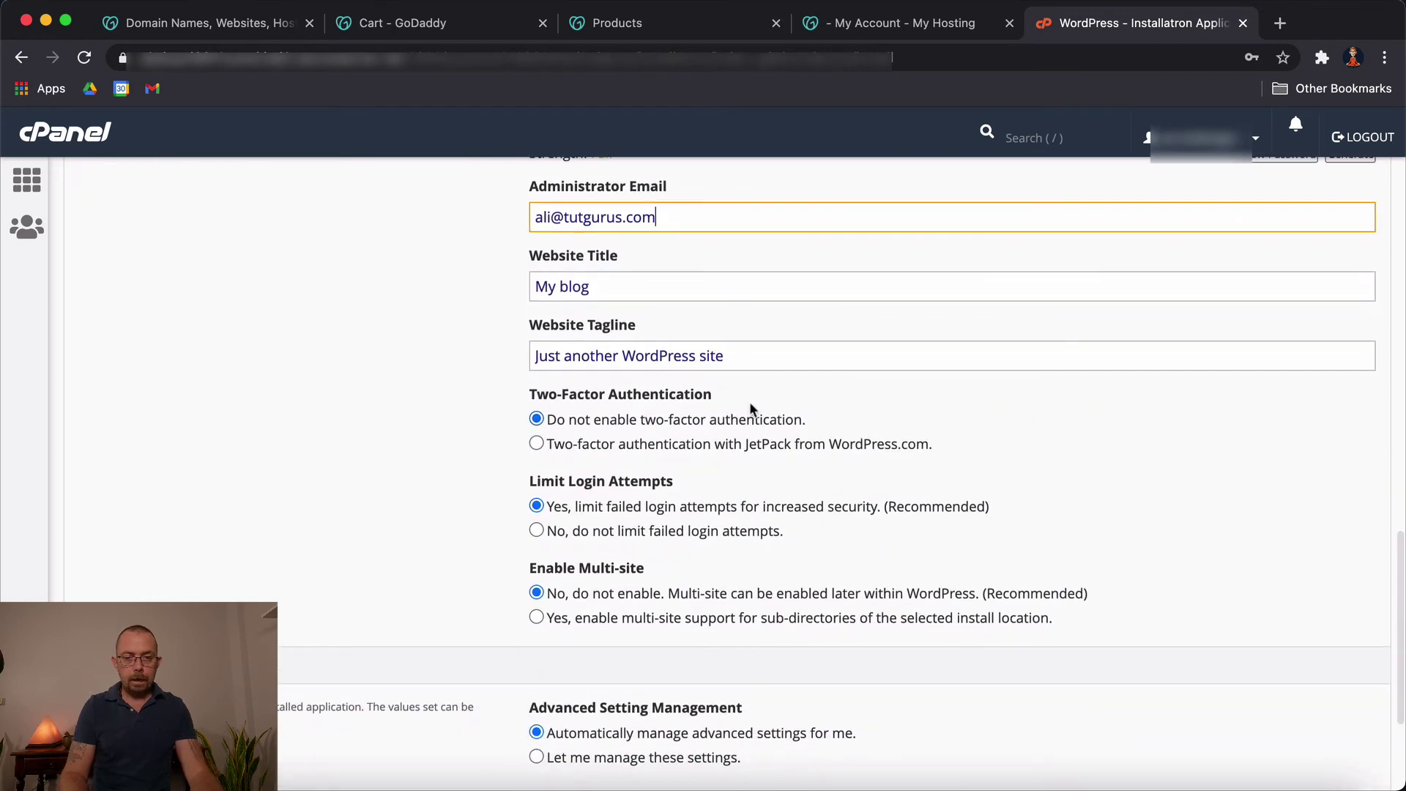
pyautogui.scroll(-2, 753, 653)
pyautogui.scroll(-1, 753, 653)
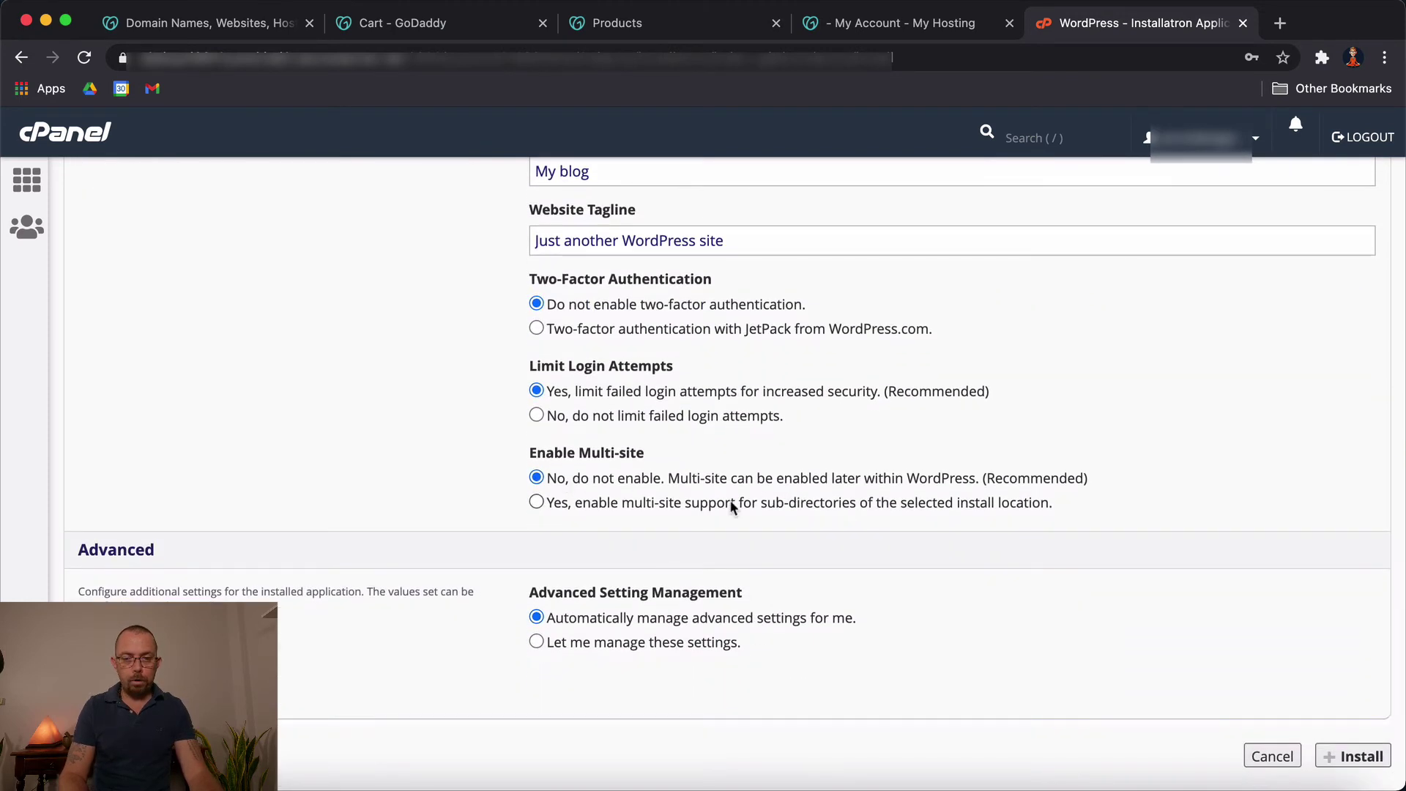
pyautogui.scroll(-1, 692, 507)
pyautogui.scroll(-2, 781, 585)
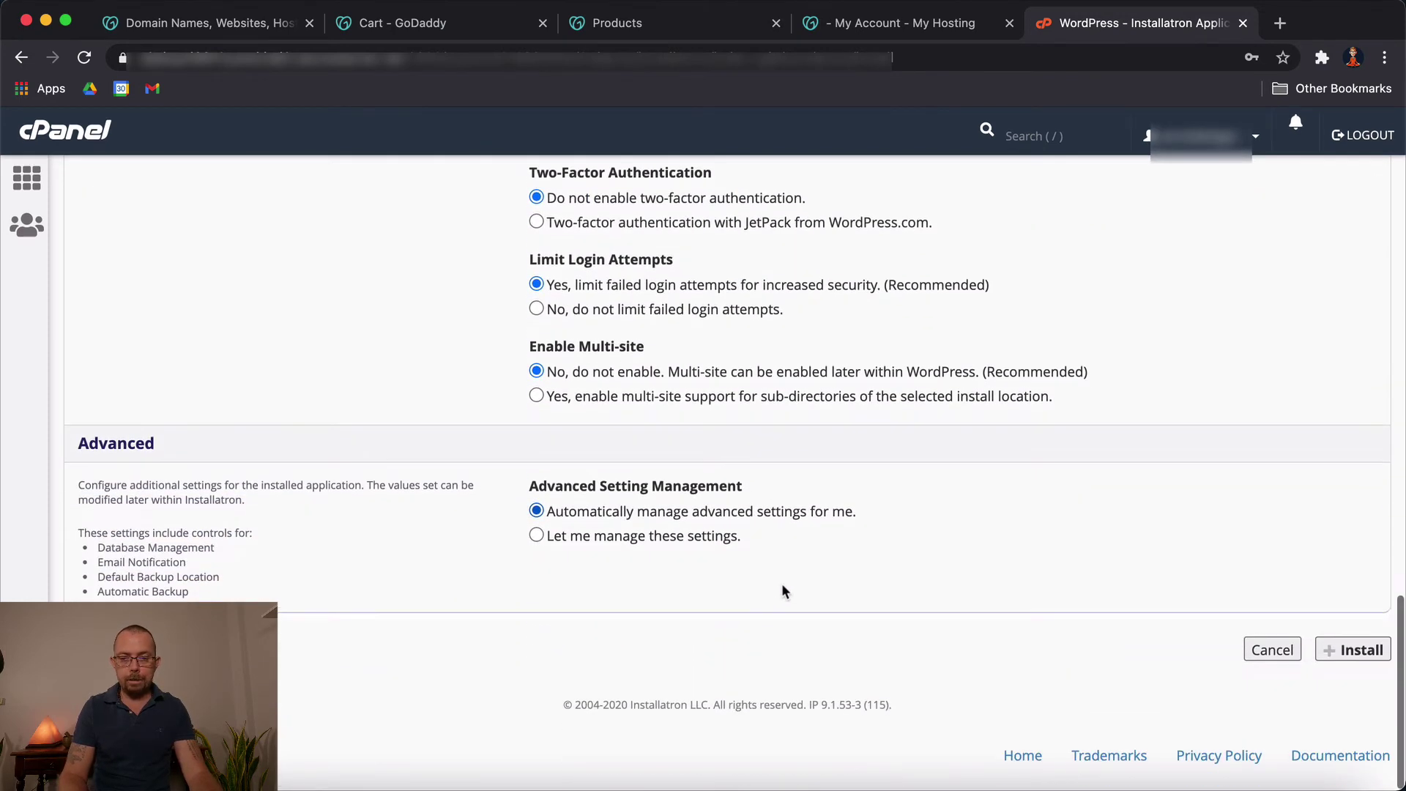
pyautogui.scroll(5, 937, 553)
pyautogui.scroll(-1, 905, 549)
# Step: Run the WordPress 5.6 install and wait for 'My blog' under My Applications
pyautogui.scroll(-3, 905, 549)
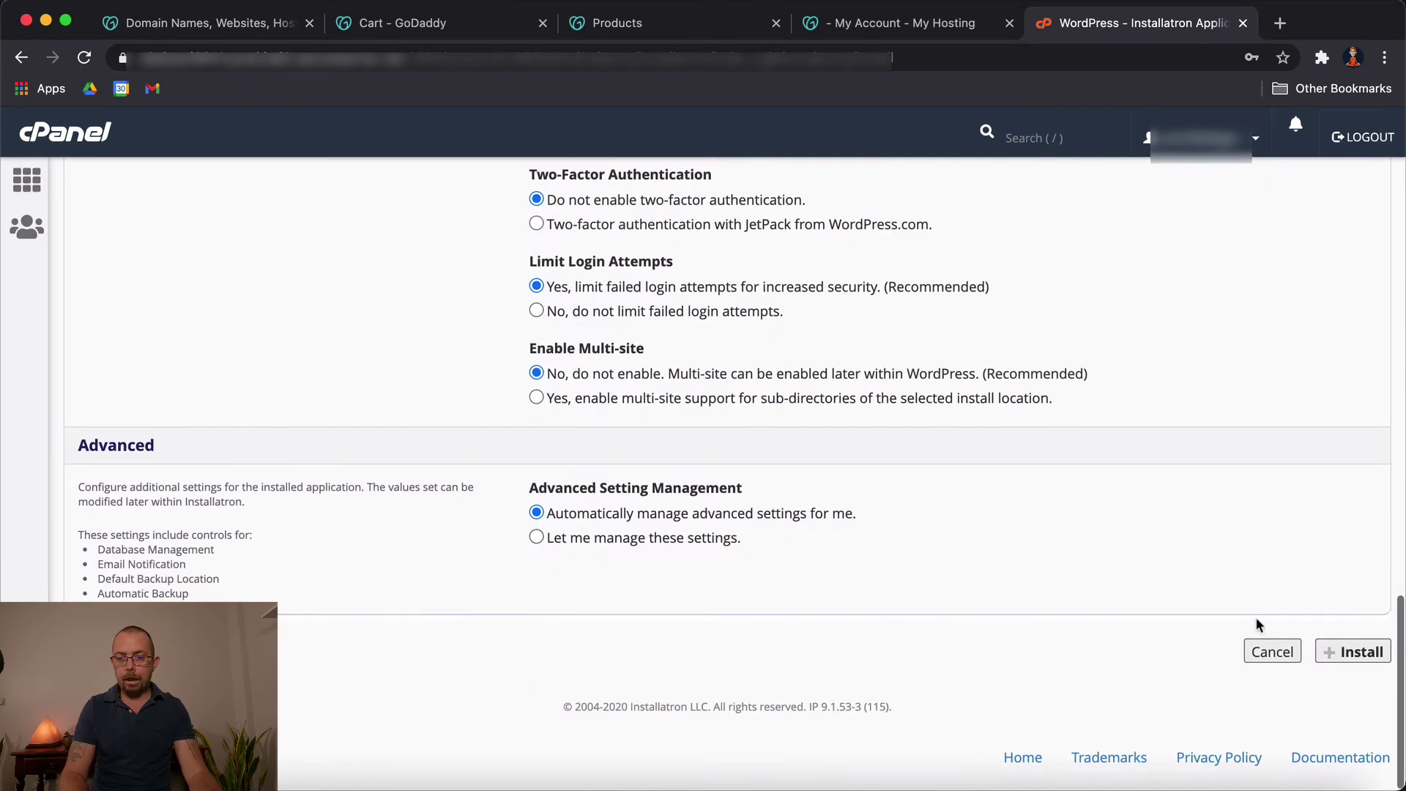
pyautogui.click(1355, 651)
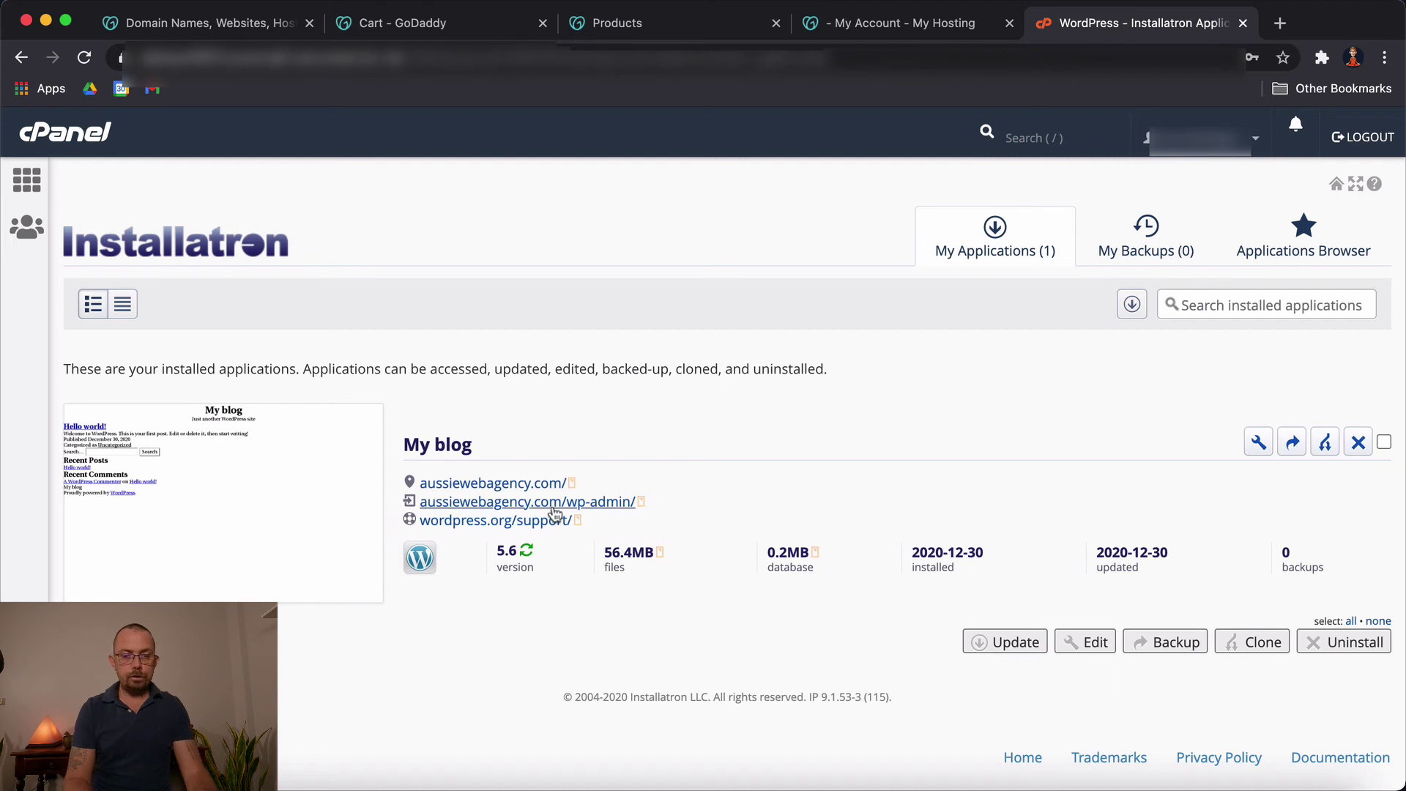
# Step: Open the site's wp-admin and confirm exiting the starter template selector to the dashboard
pyautogui.click(599, 504)
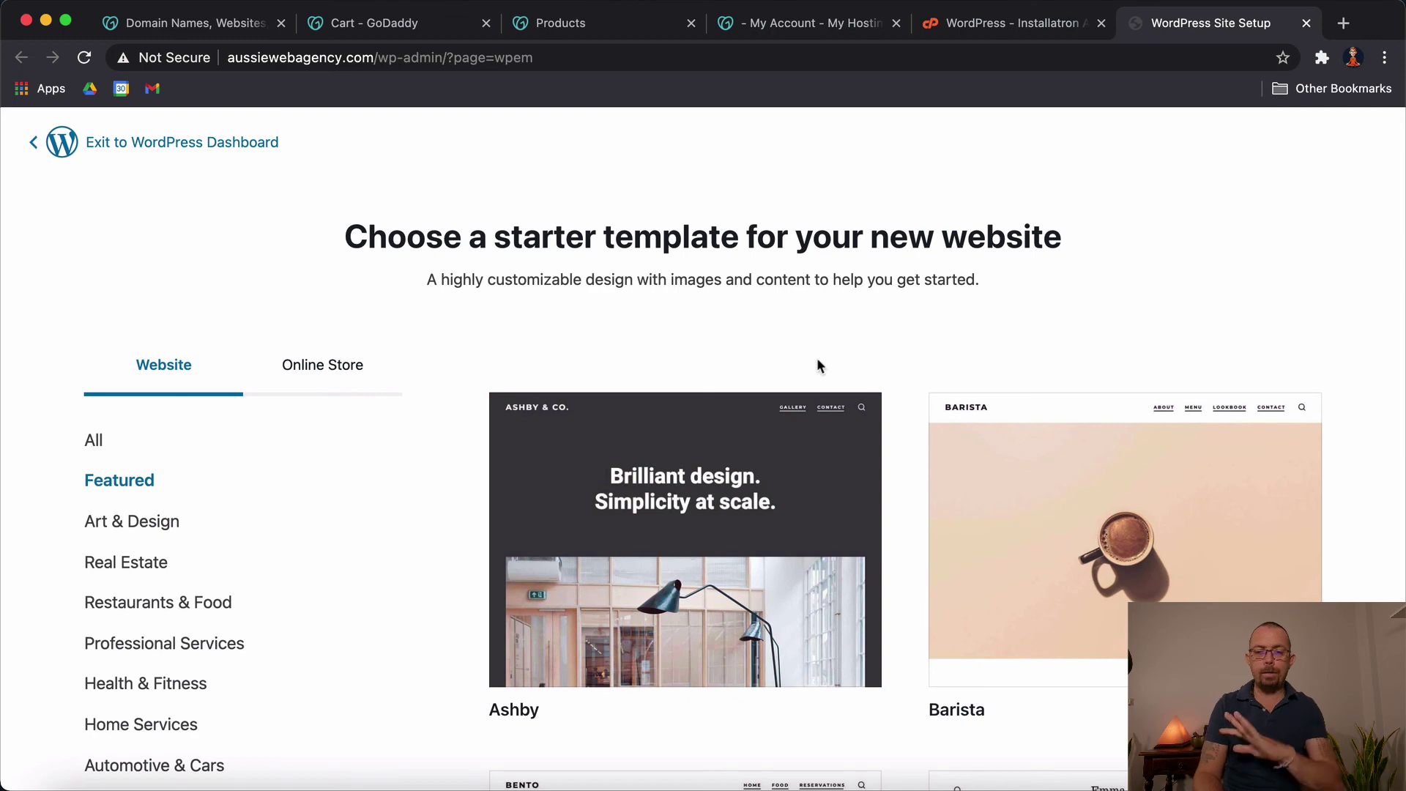
pyautogui.click(172, 147)
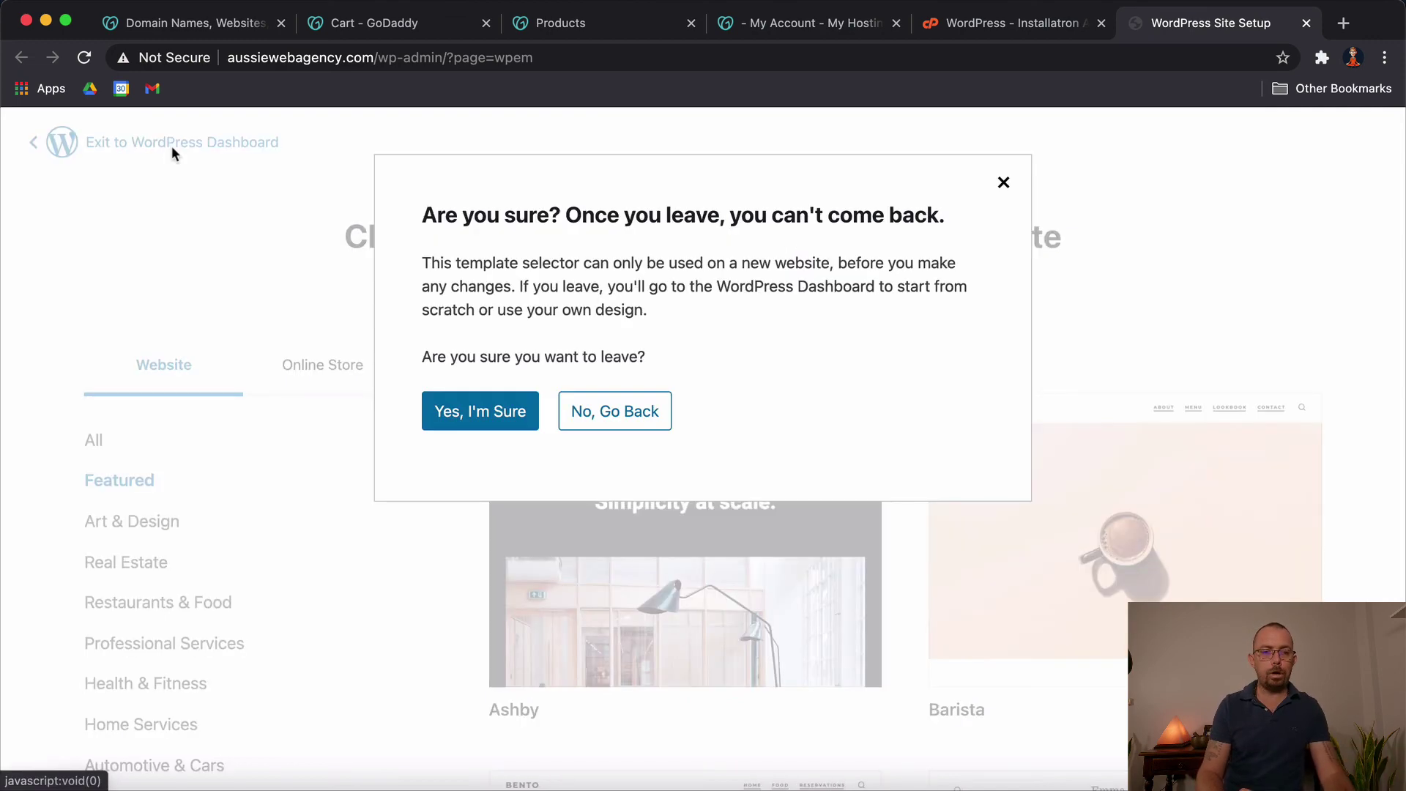
pyautogui.click(487, 417)
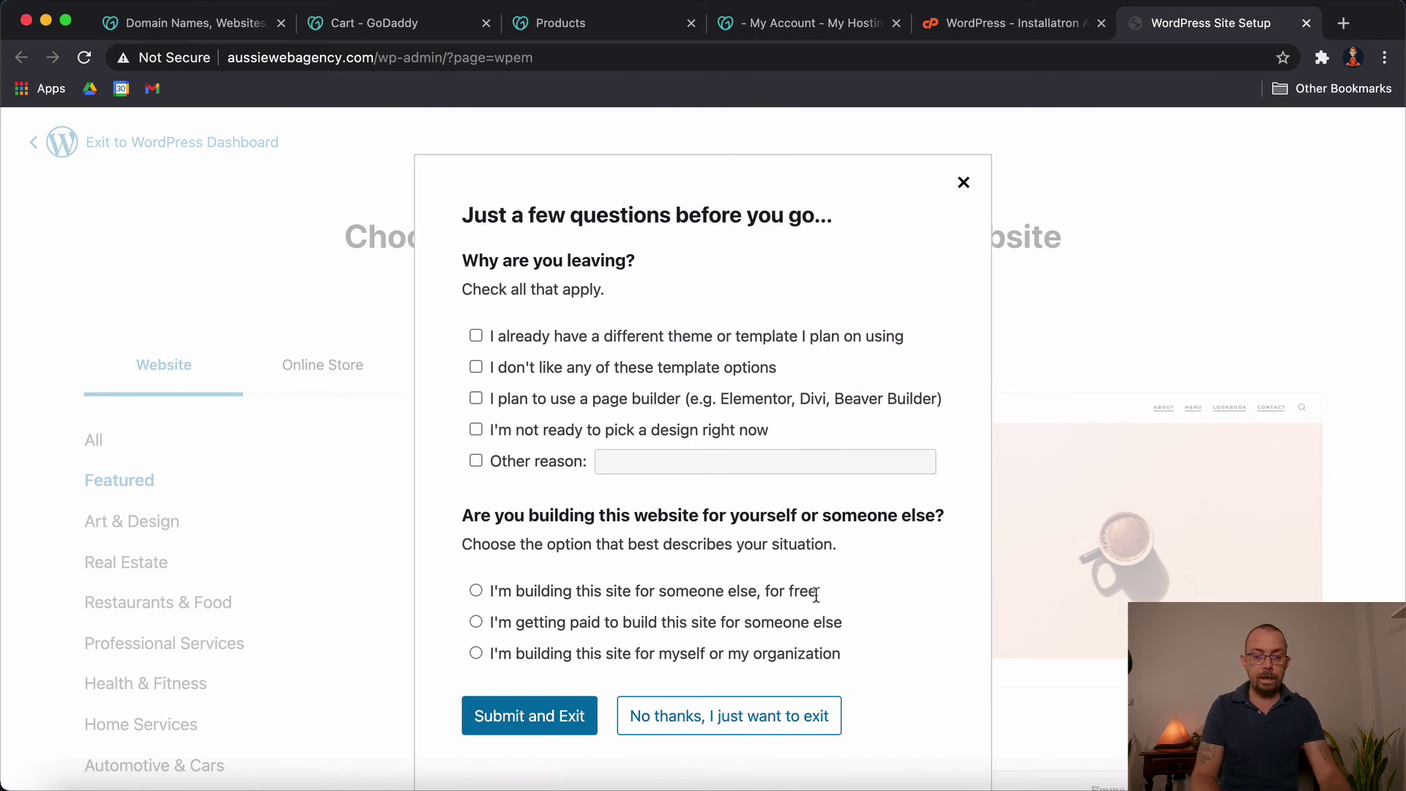
# Step: Choose 'No thanks, I just want to exit', then collapse the Dashboard's PHP Update Required panel
pyautogui.click(756, 716)
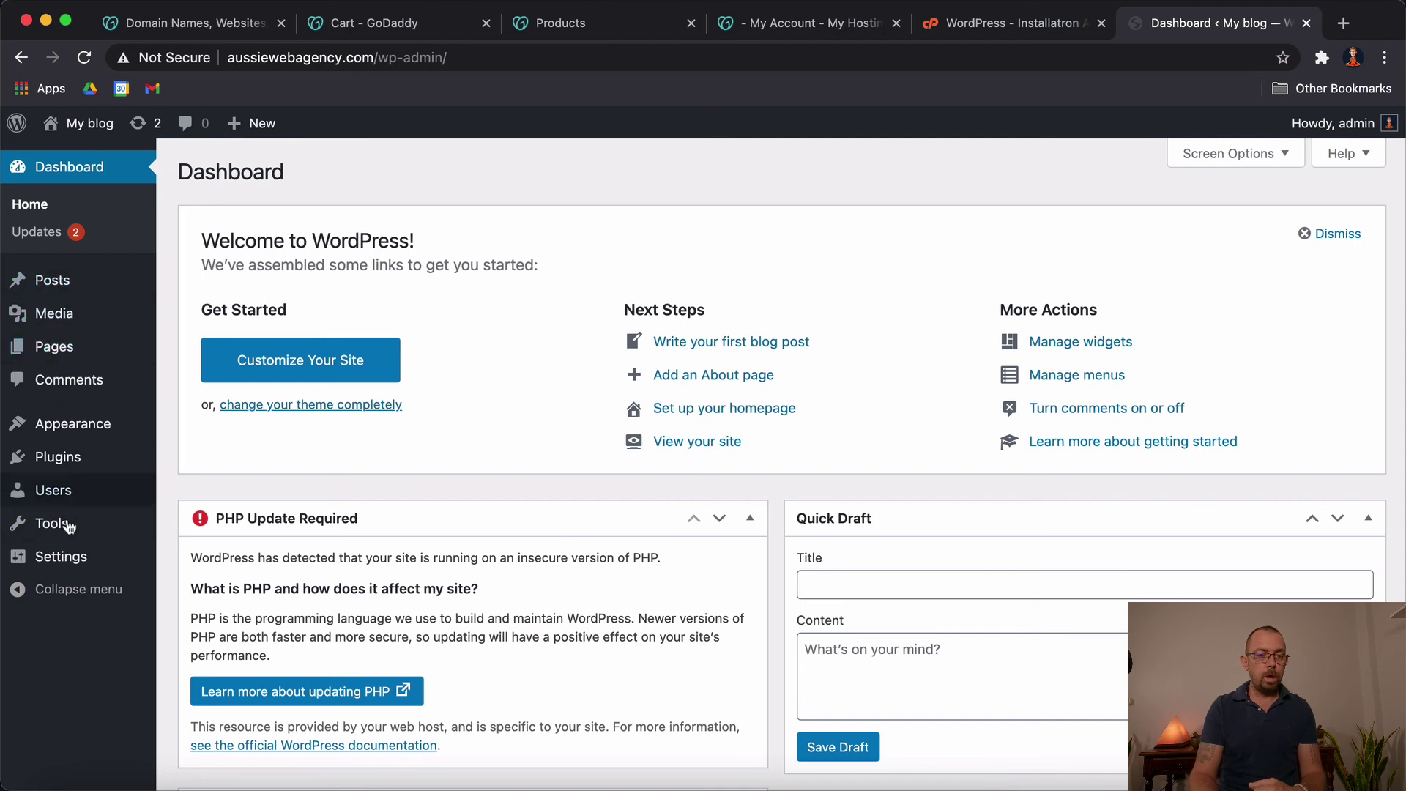
pyautogui.moveTo(52, 281)
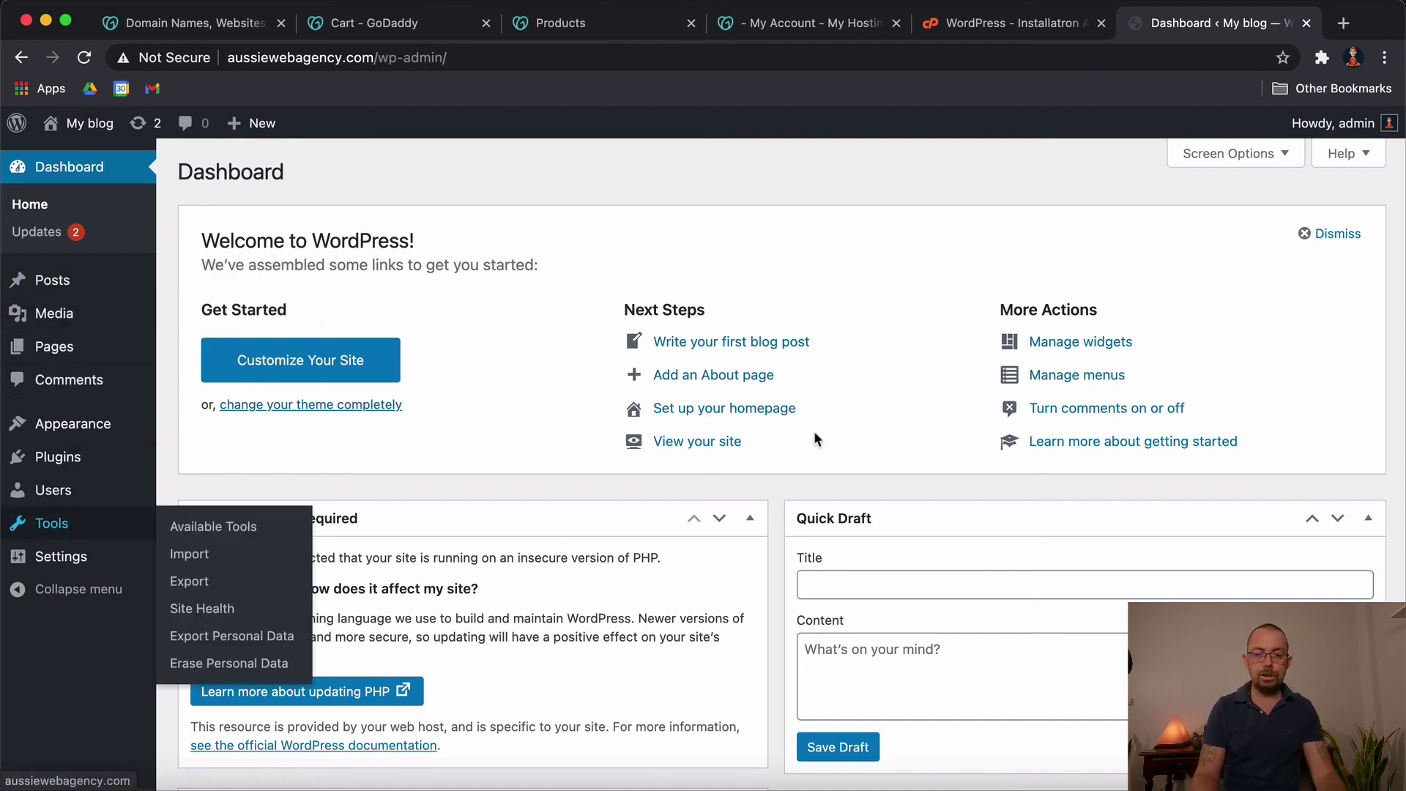
pyautogui.scroll(-5, 982, 629)
pyautogui.scroll(-6, 978, 636)
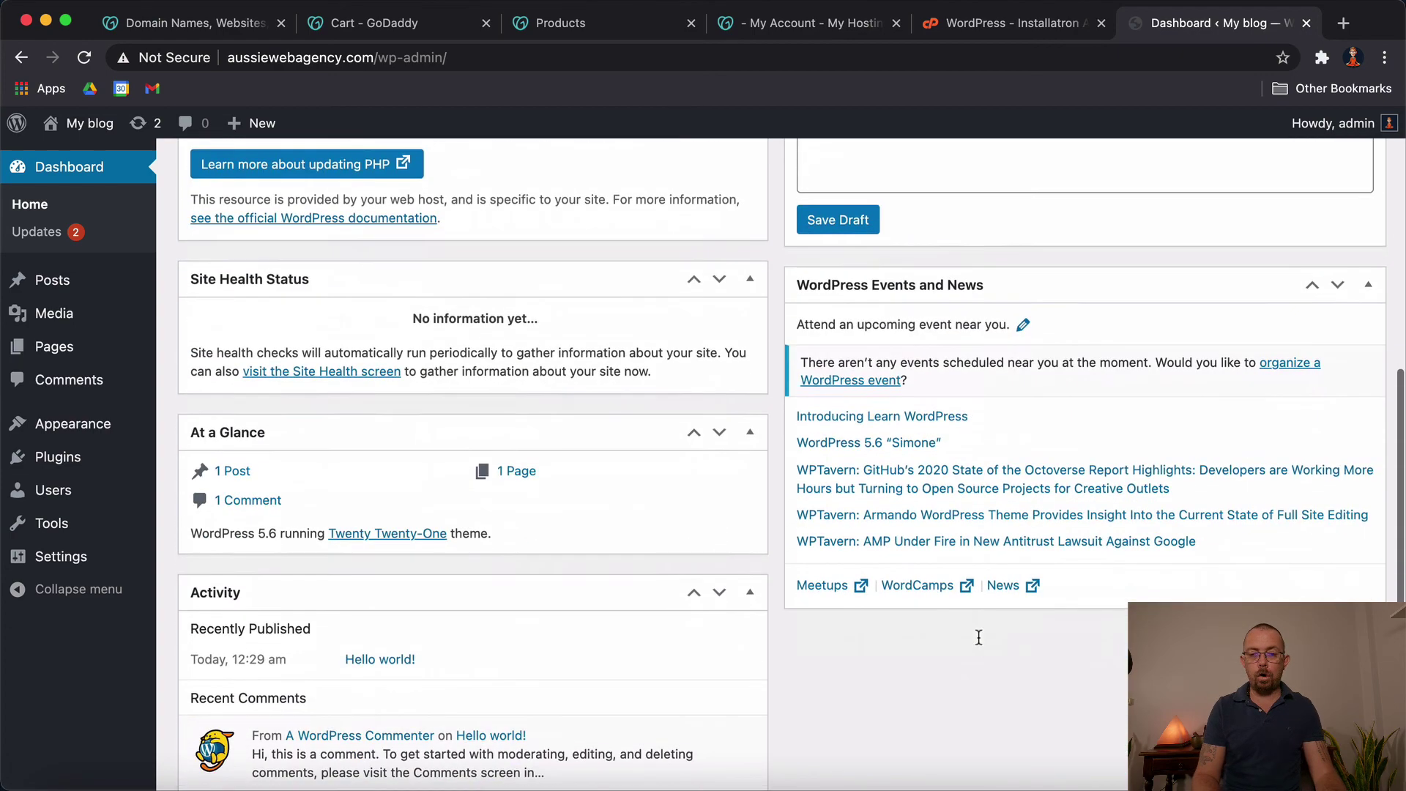
pyautogui.scroll(6, 978, 637)
pyautogui.scroll(5, 979, 641)
pyautogui.click(750, 518)
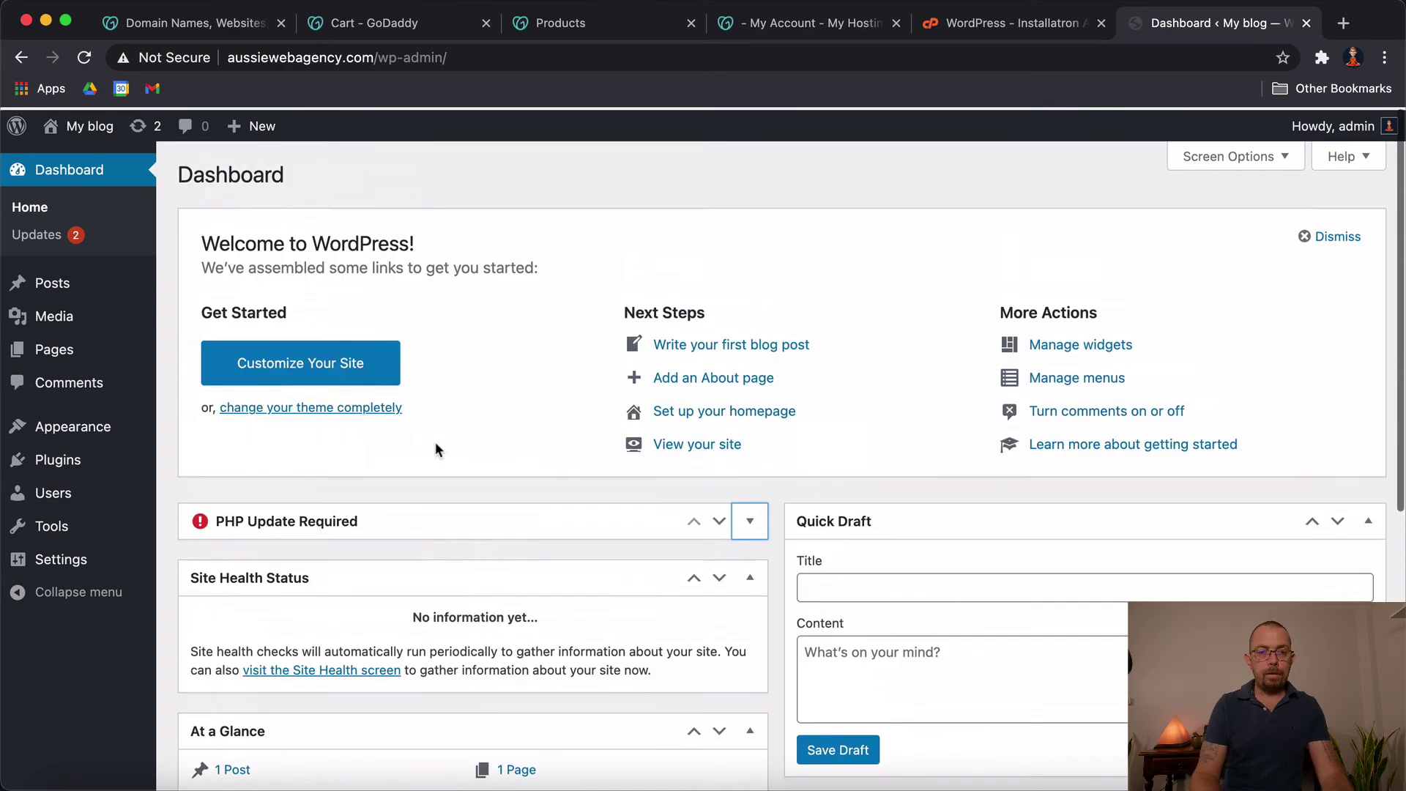